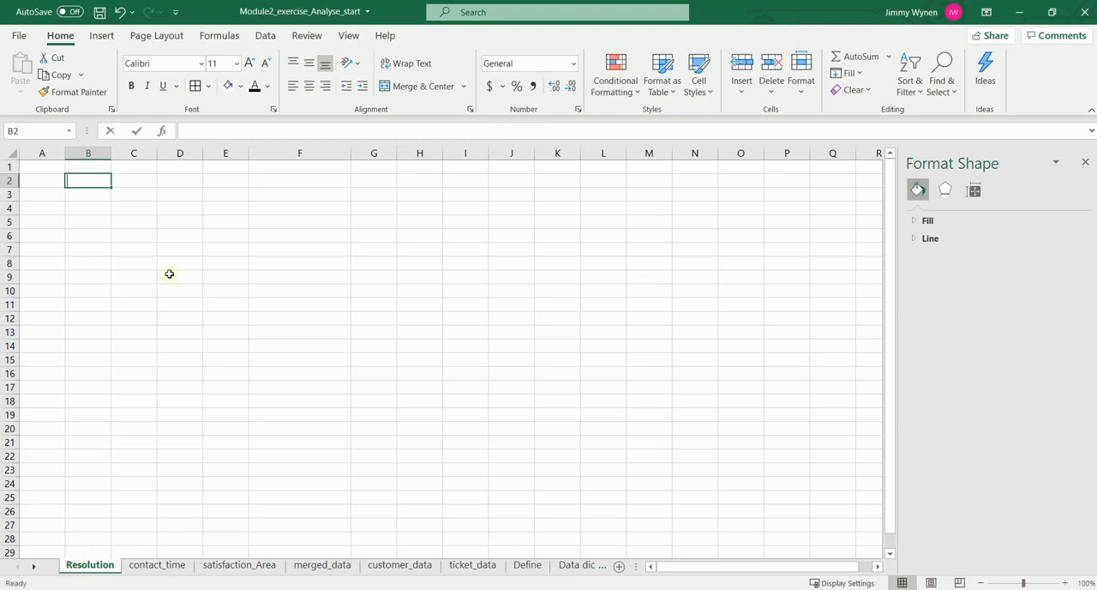
Step: Enter the labels MIN, MAX and AVG in cells B2 to B4 of the Resolution sheet
text(MIN)
key(Return)
text(MAX)
key(Return)
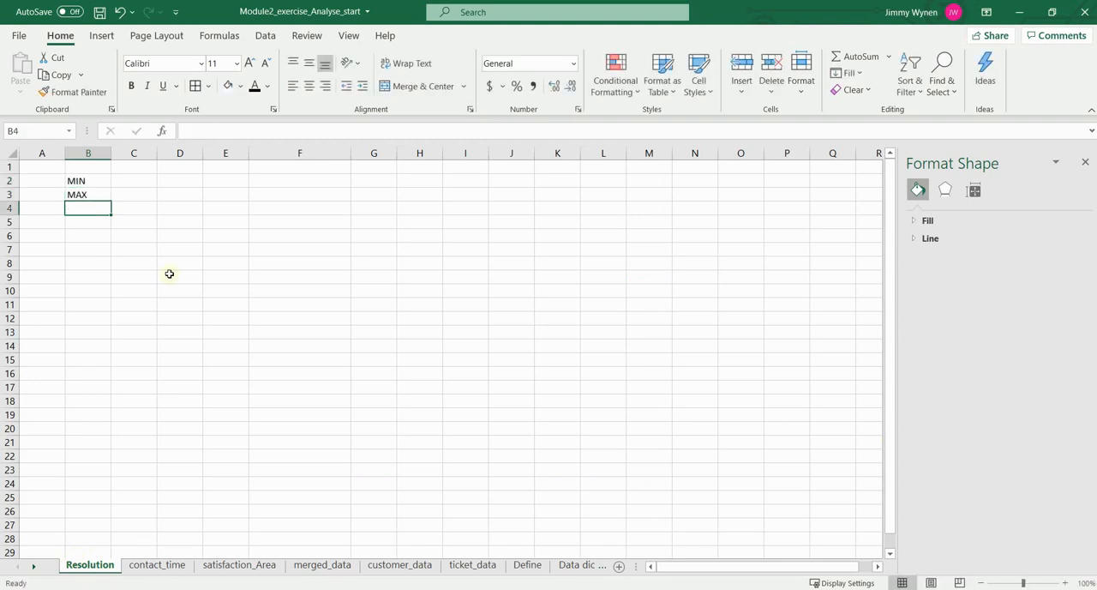
text(AVG)
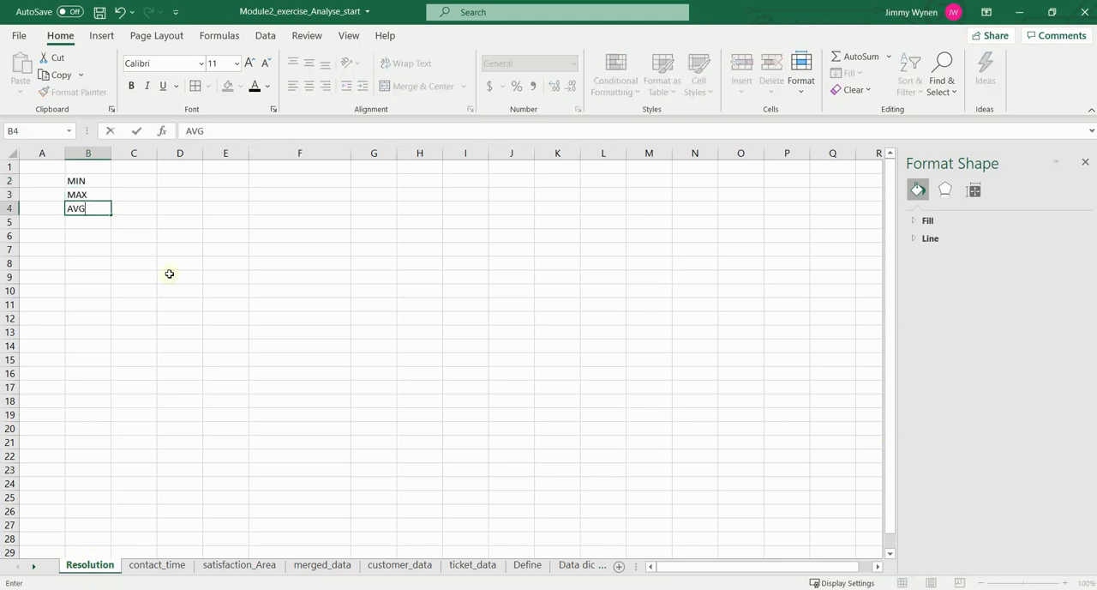
key(Tab)
Step: Calculate the minimum time to resolution in C2 with =MIN(merged_data!K:K)
key(Up)
key(Up)
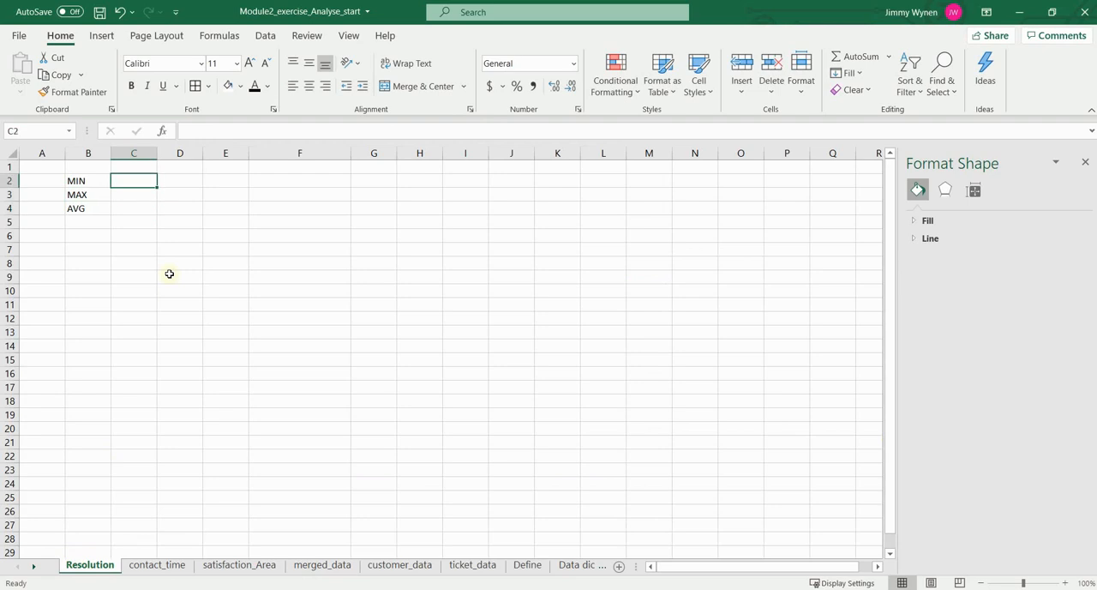
text(=MIN)
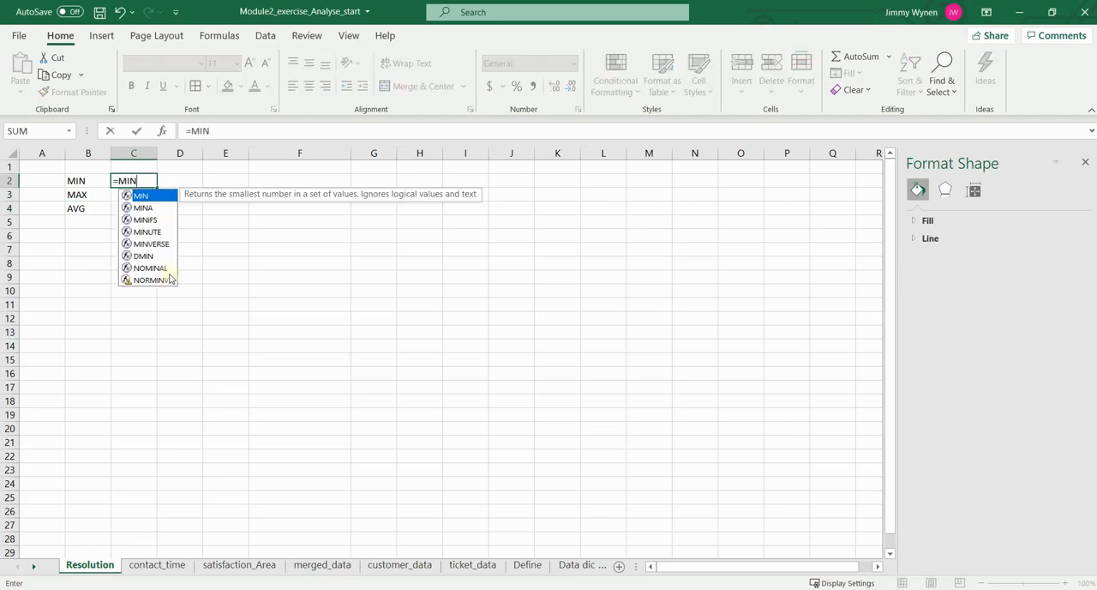
text(()
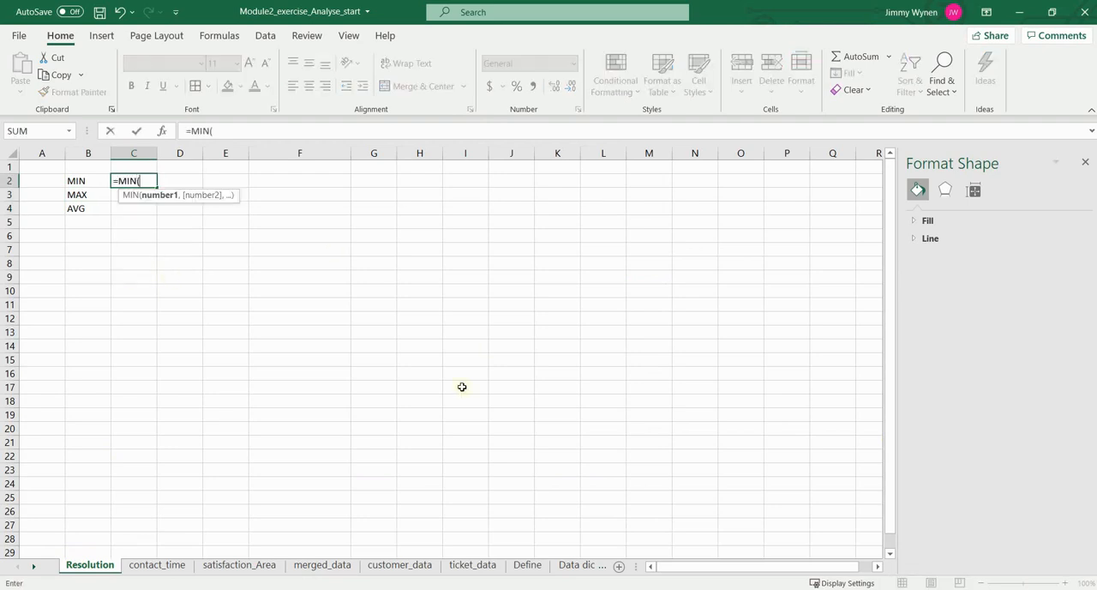
click(333, 566)
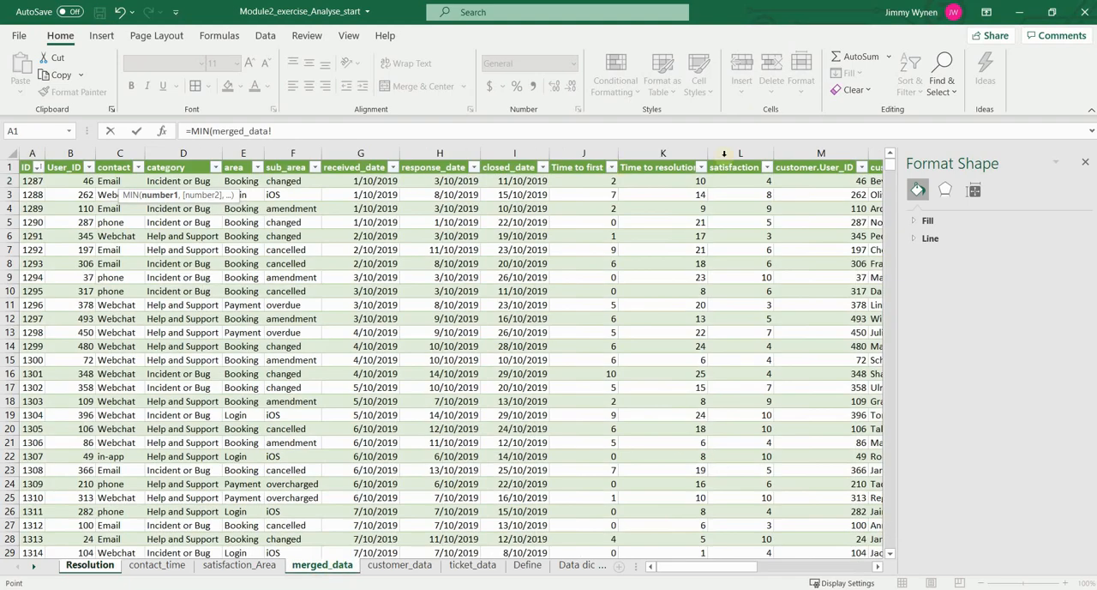
click(677, 153)
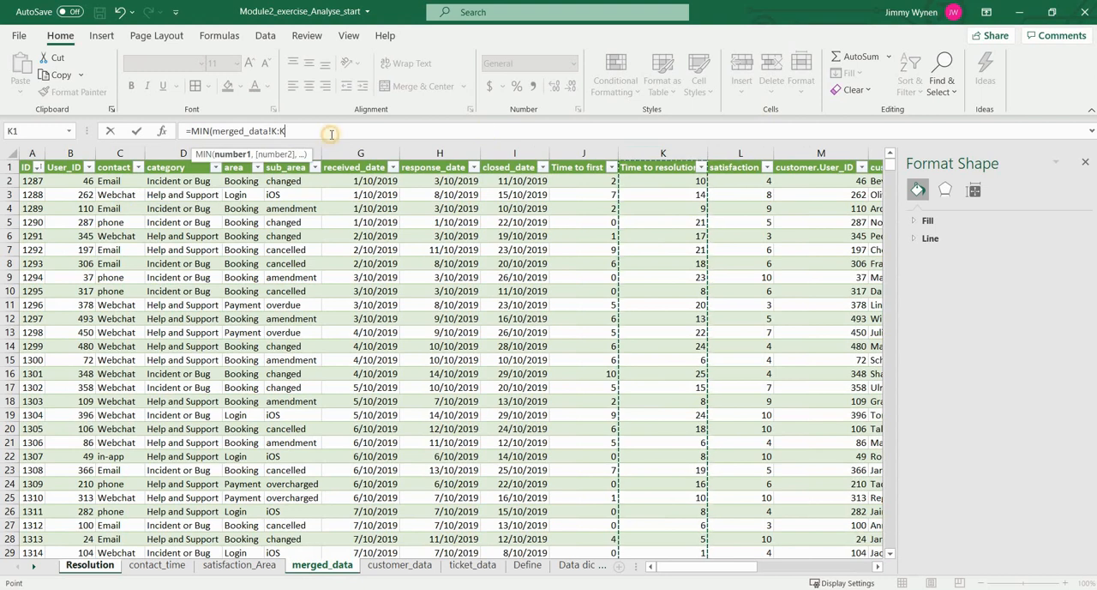
text())
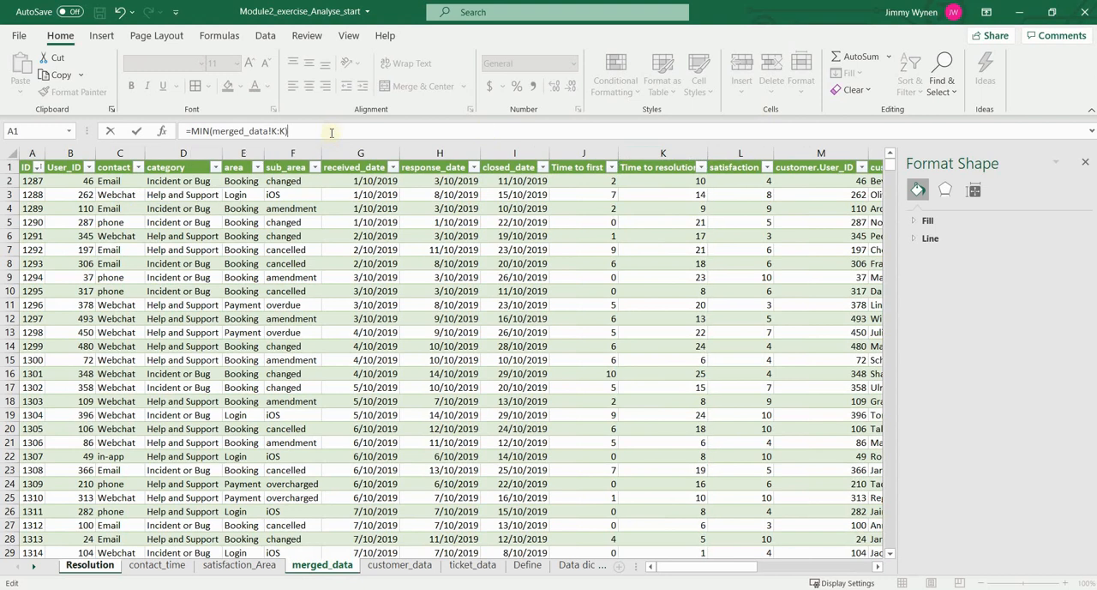
key(Return)
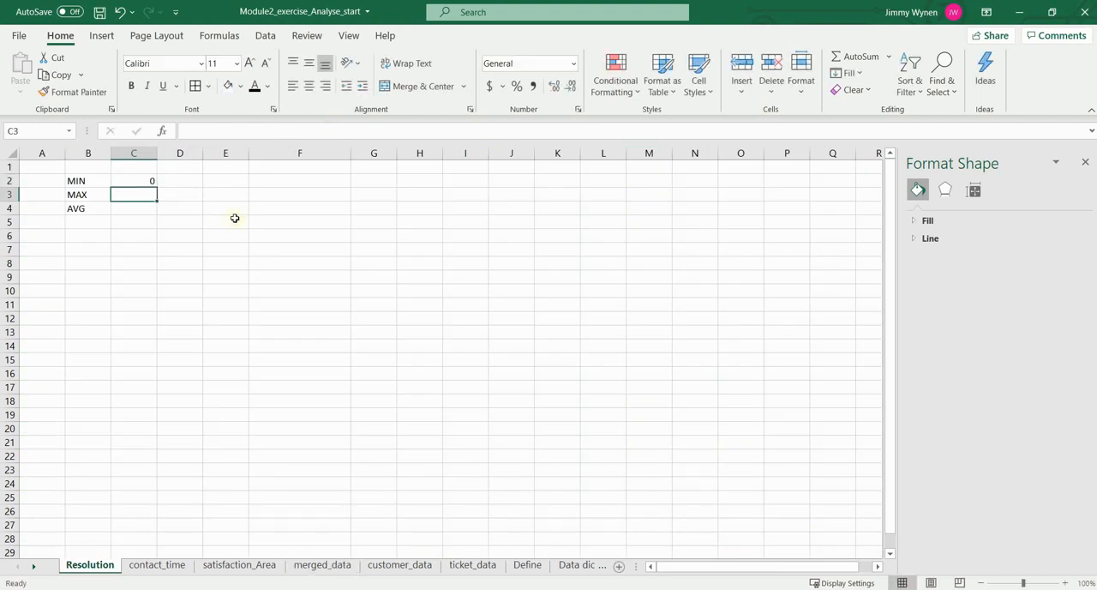
Step: Calculate the maximum in C3 with =MAX(merged_data[Time to resolution]), using the table's column reference
text(=max)
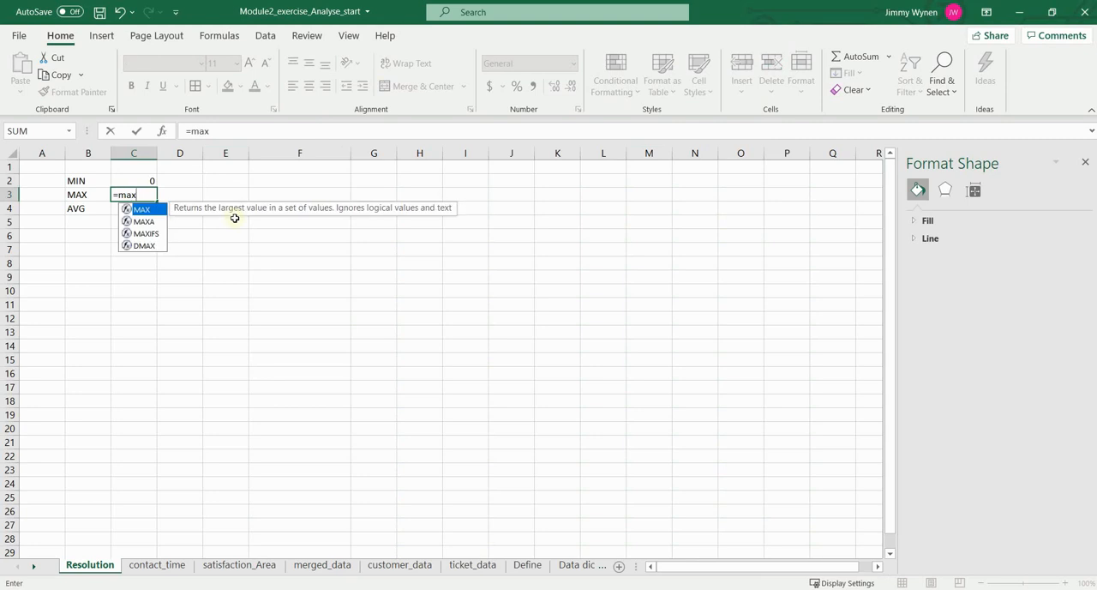
key(Tab)
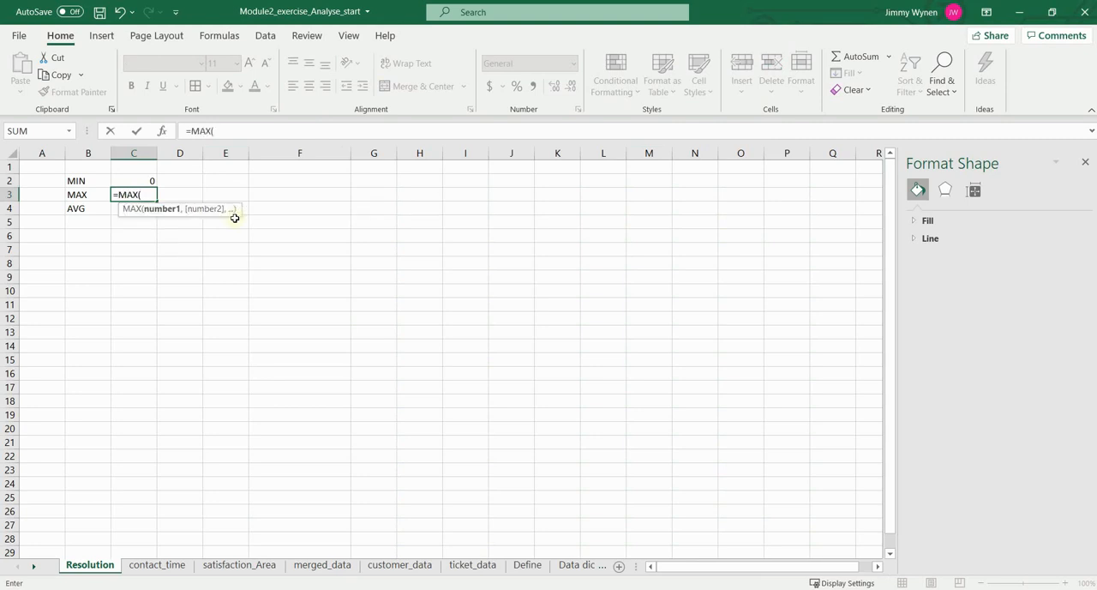
text(m)
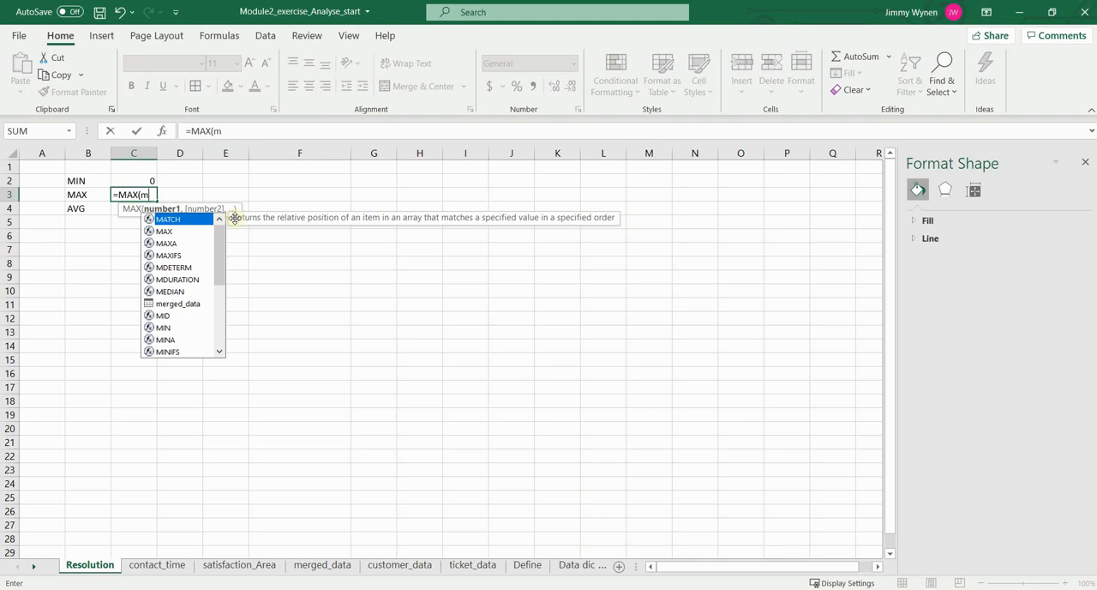
text(erge)
key(Tab)
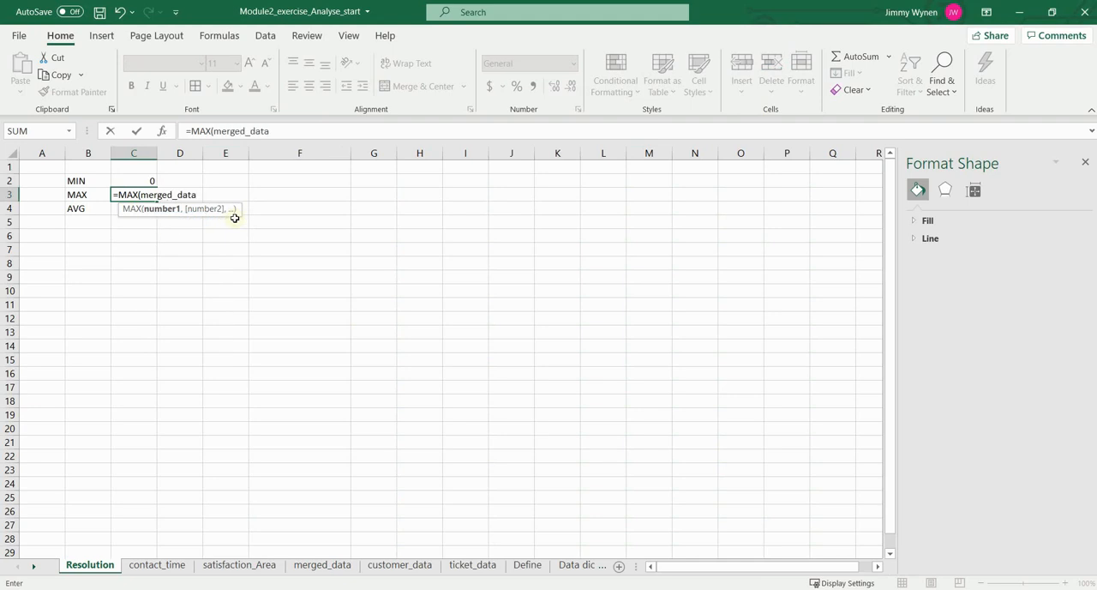
text([)
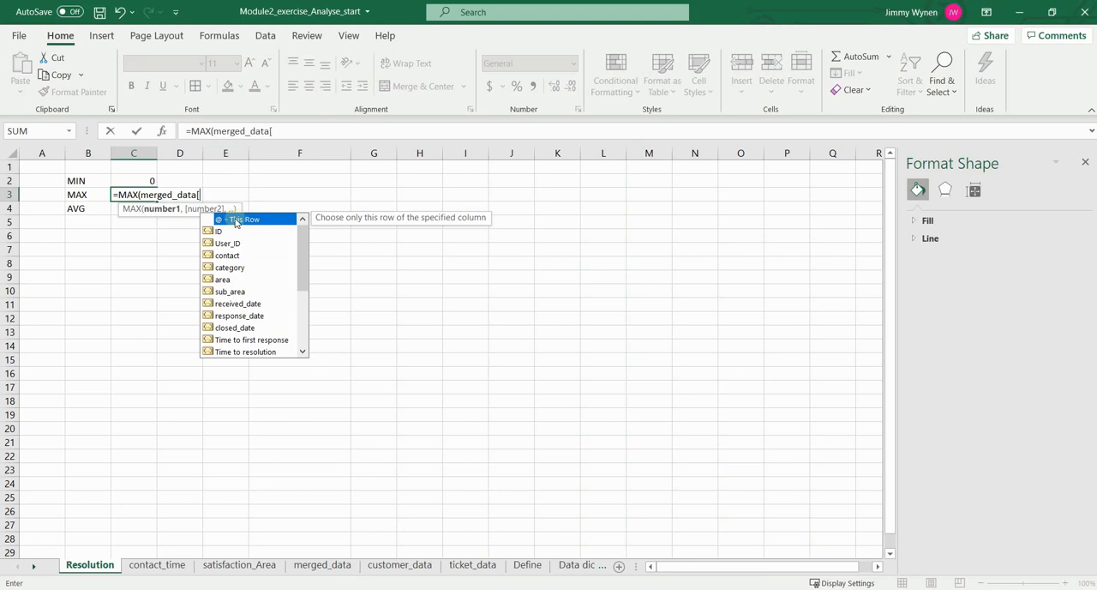
key(Down)
key(Down)
key(Down)
key(Down)
key(Down)
key(Down)
key(Down)
key(Down)
key(Down)
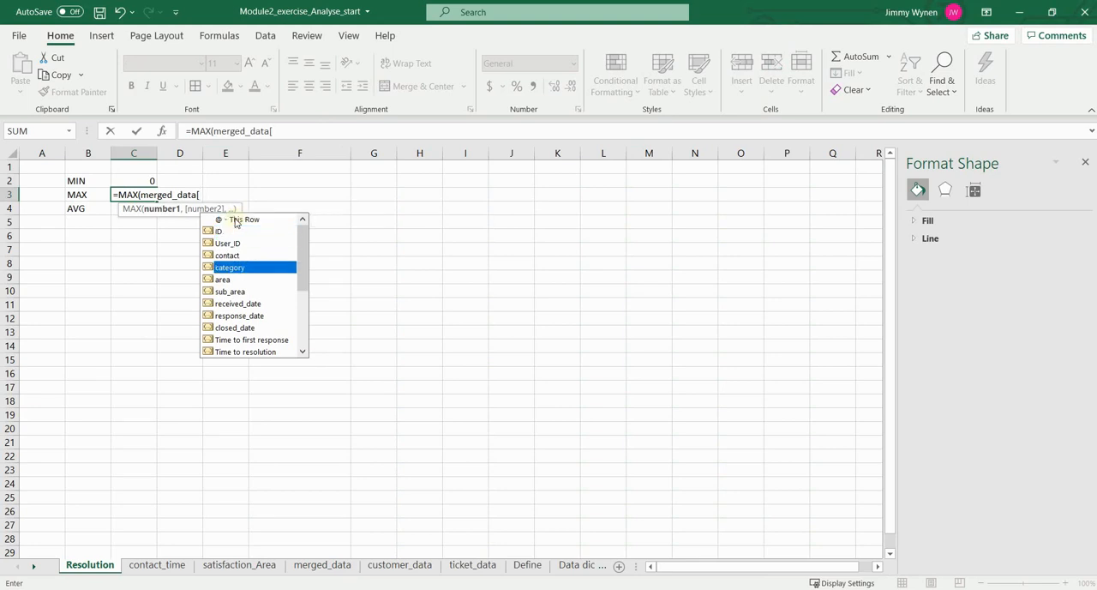
key(Down)
key(Down)
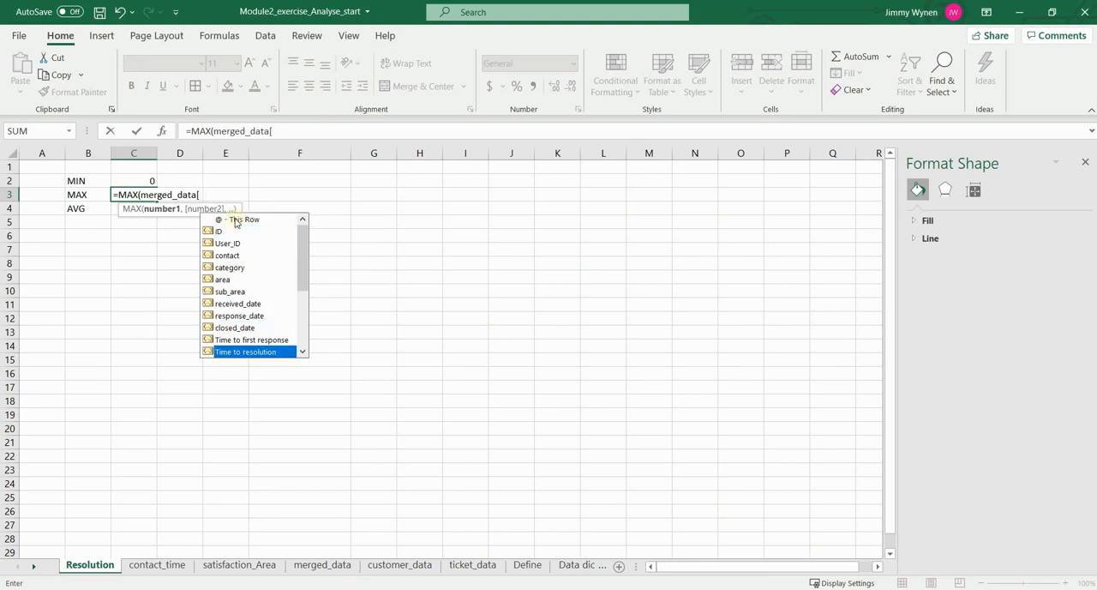
key(Tab)
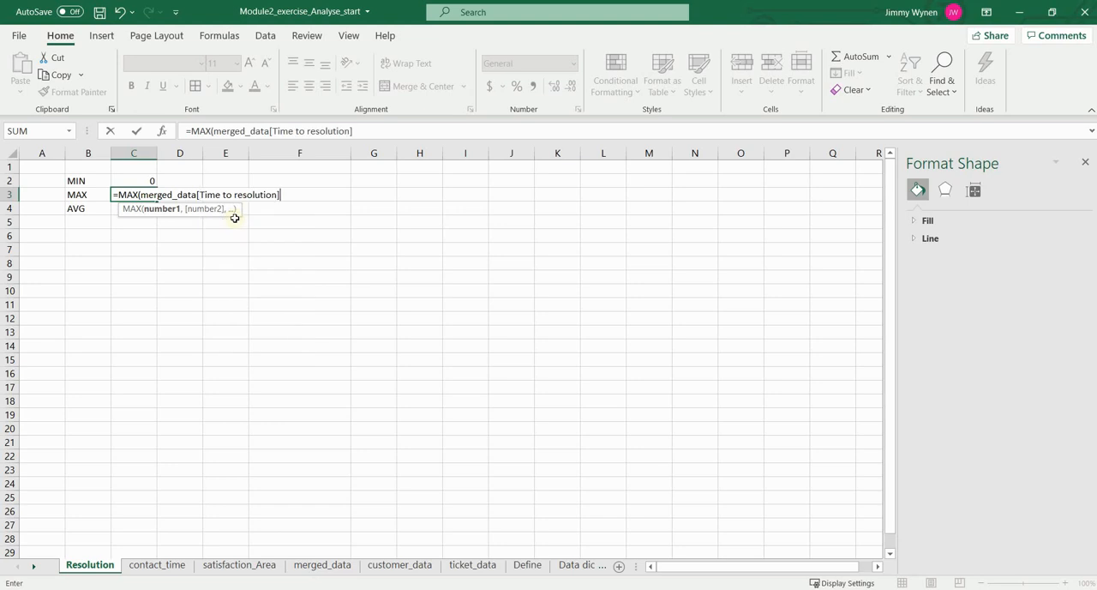
text())
key(Return)
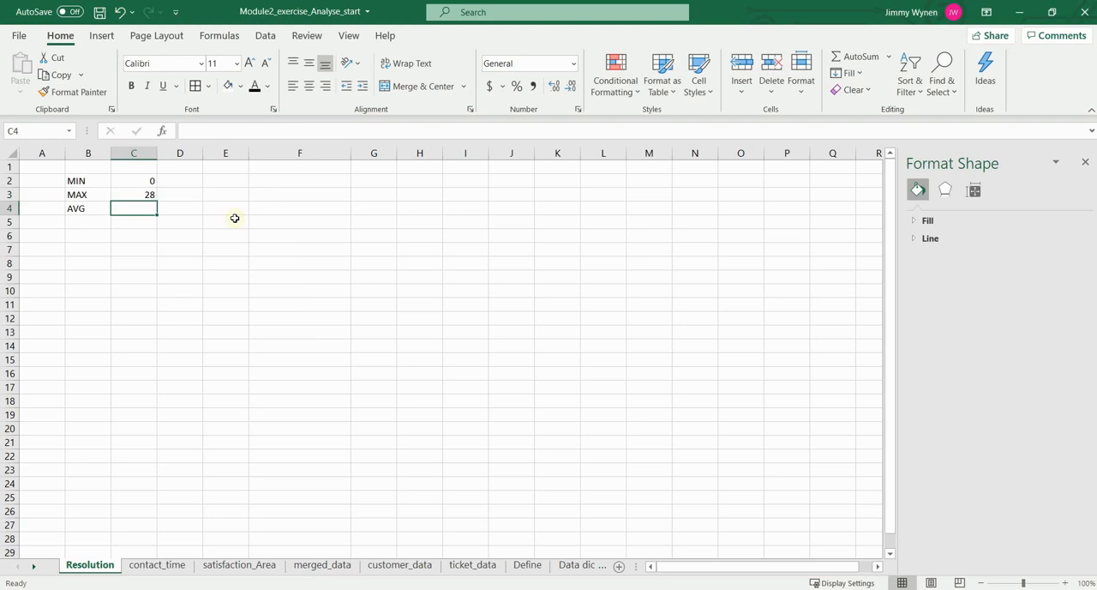
Step: Copy the MAX formula to C4 and change its function to AVERAGE for the Time to resolution column
key(Up)
key(ctrl+c)
key(Down)
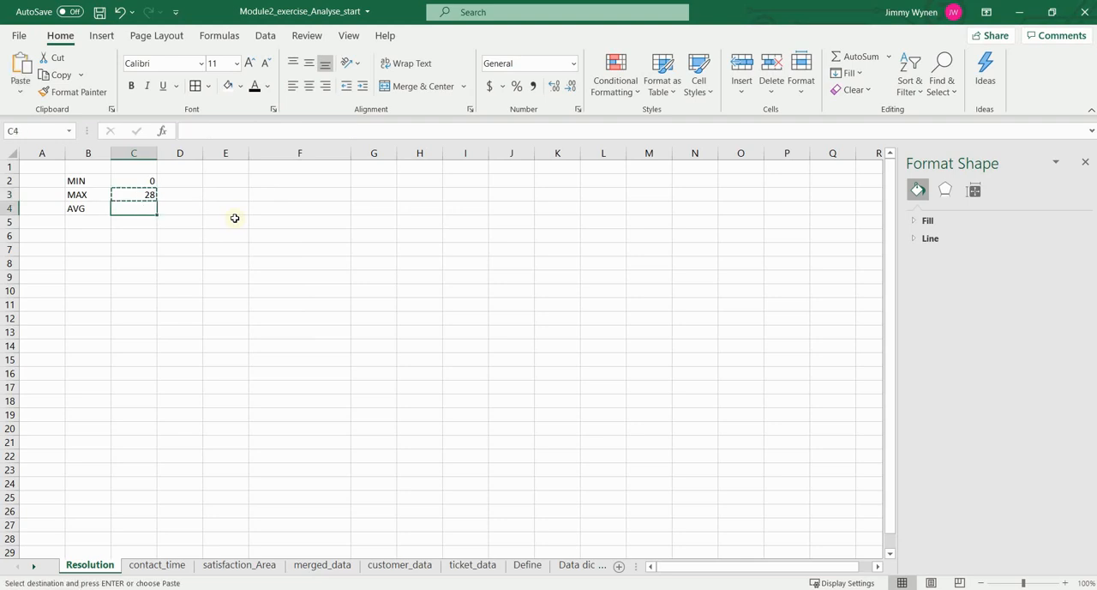
key(ctrl+v)
double_click(198, 131)
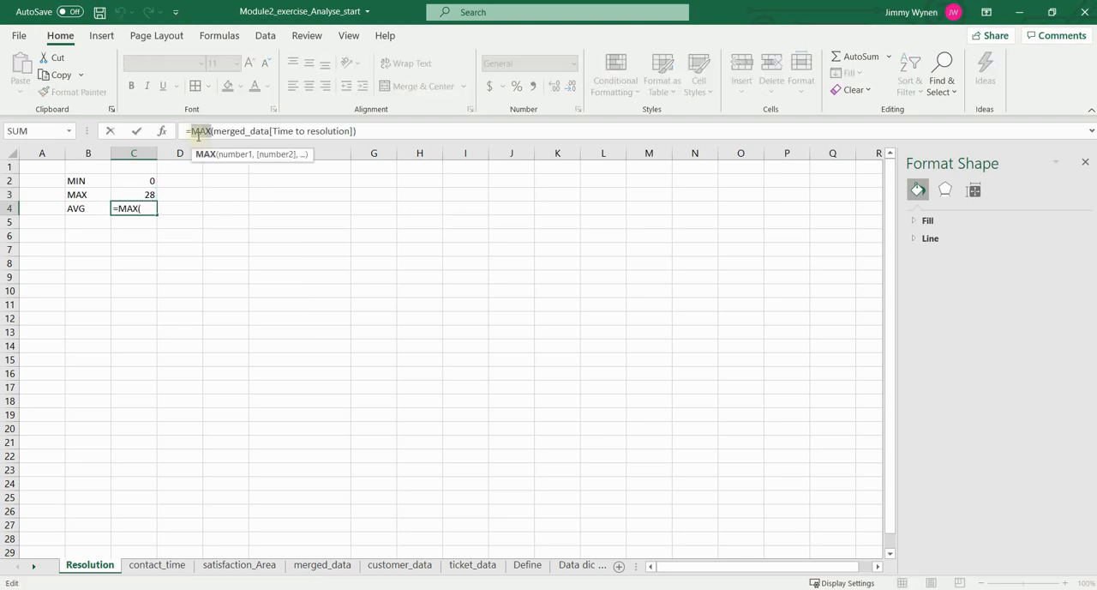
text(AVG)
key(BackSpace)
key(BackSpace)
key(BackSpace)
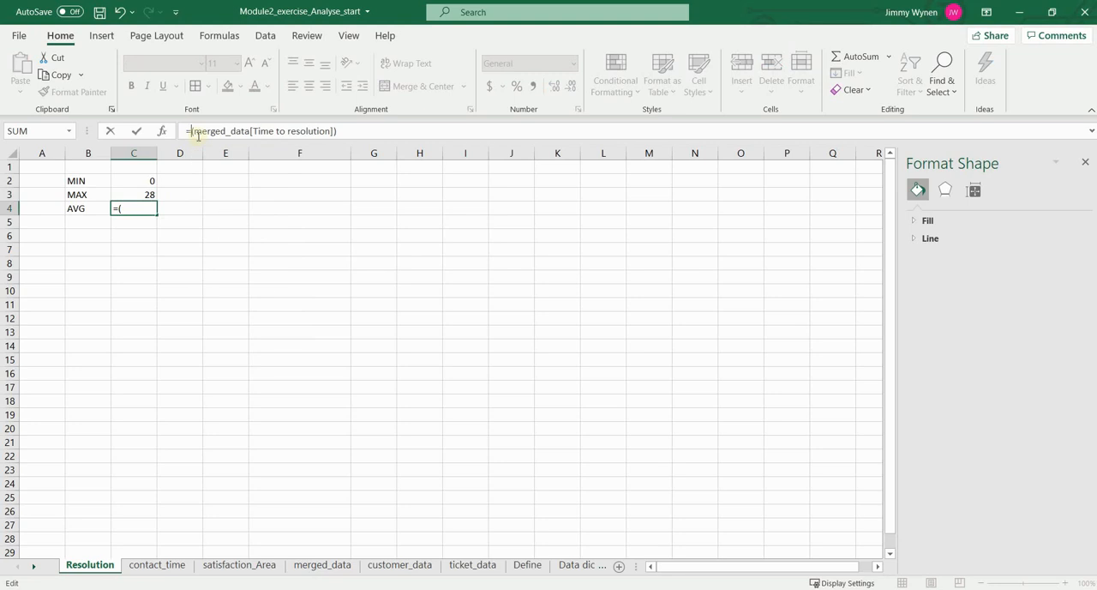
text(AVE)
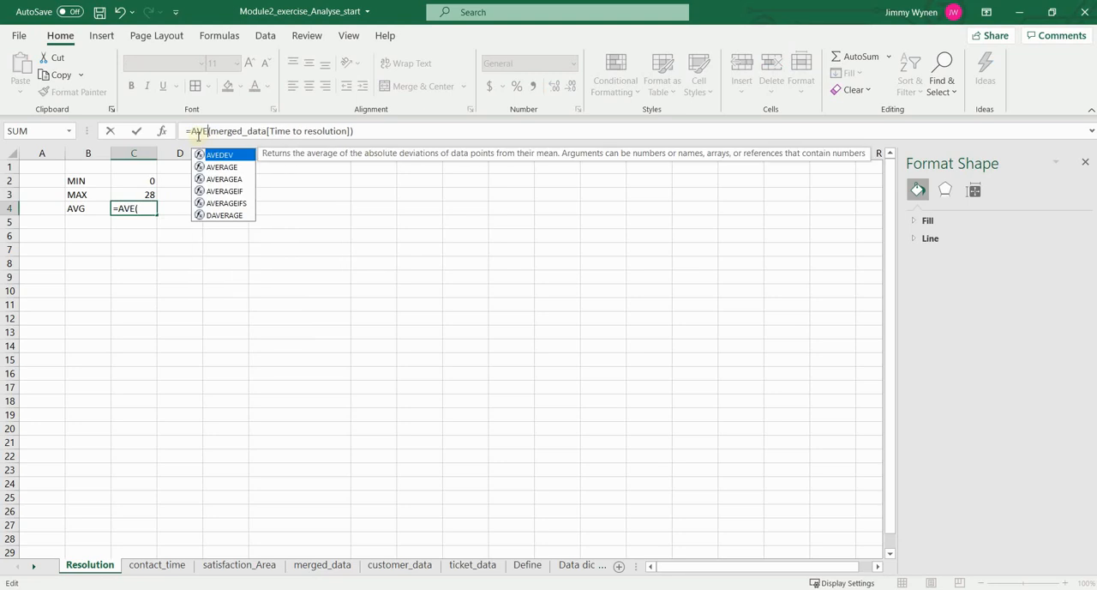
key(Down)
key(Tab)
key(Return)
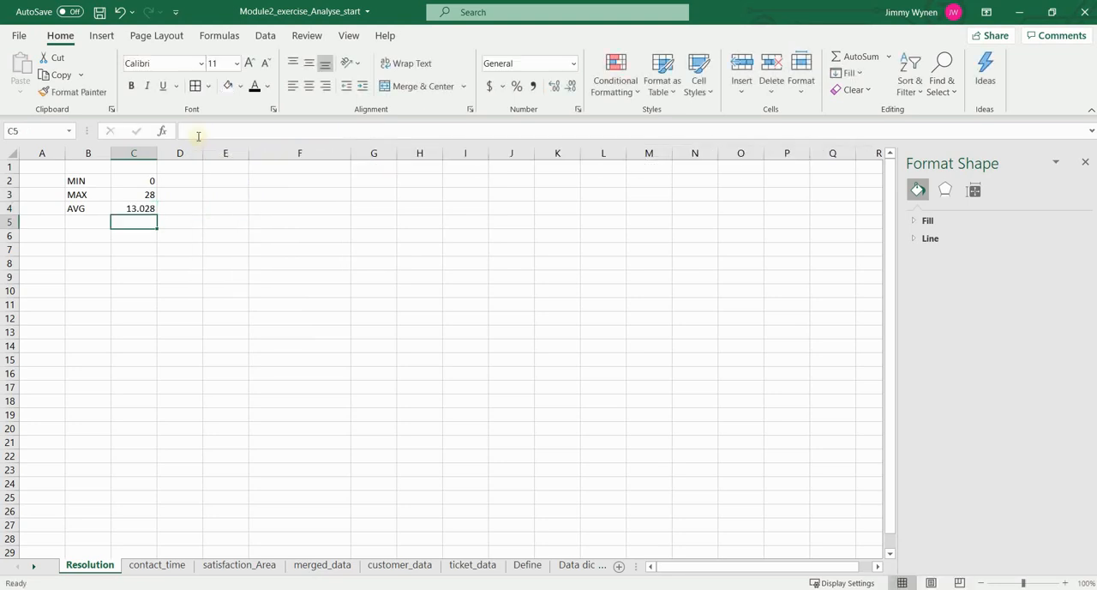
click(137, 178)
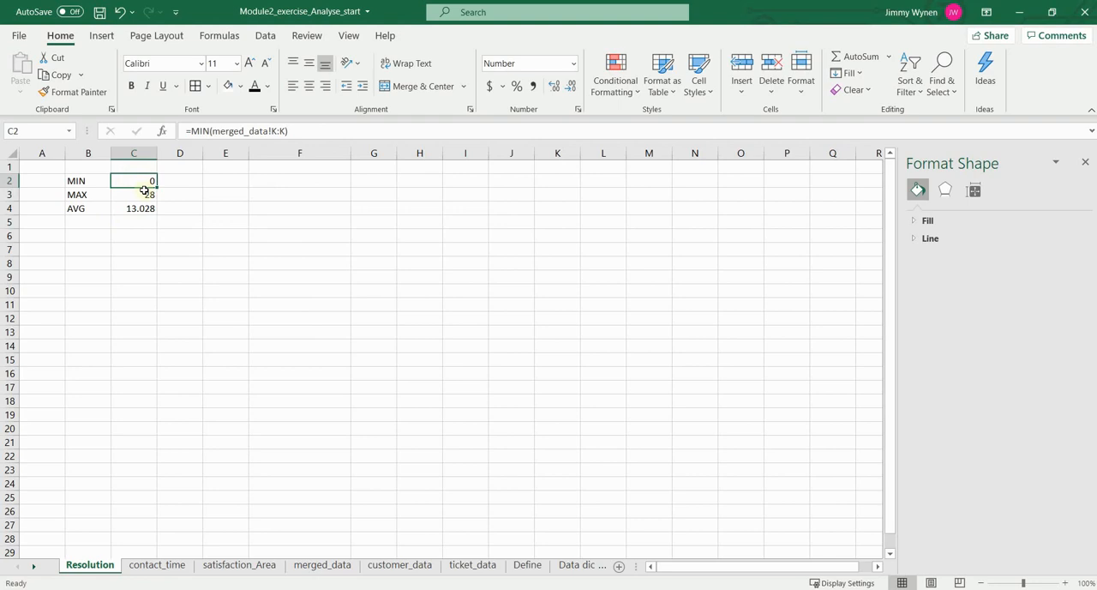
click(151, 194)
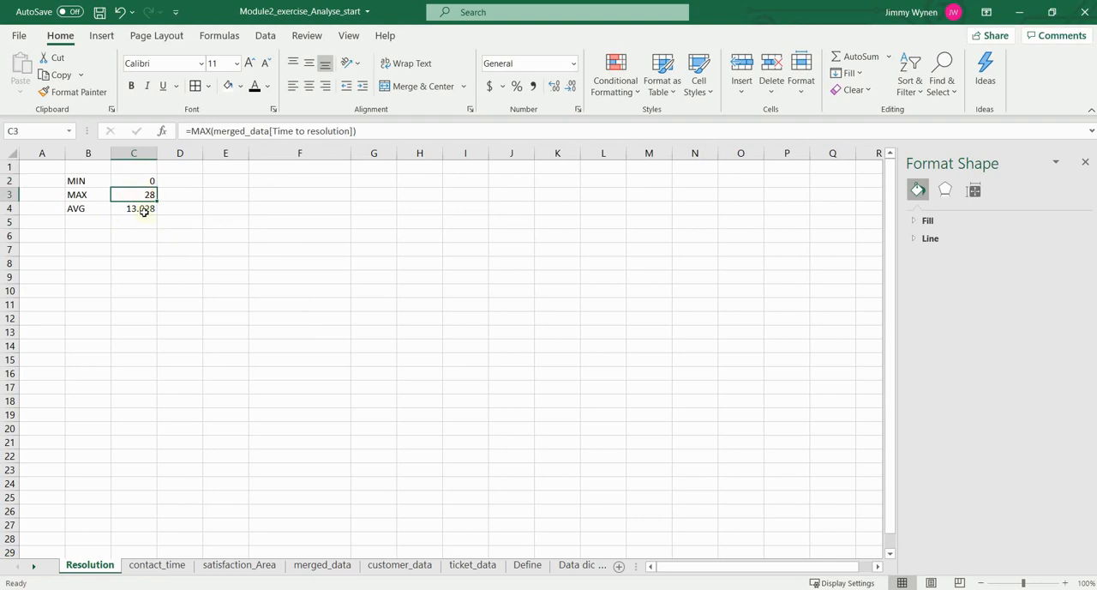
click(143, 210)
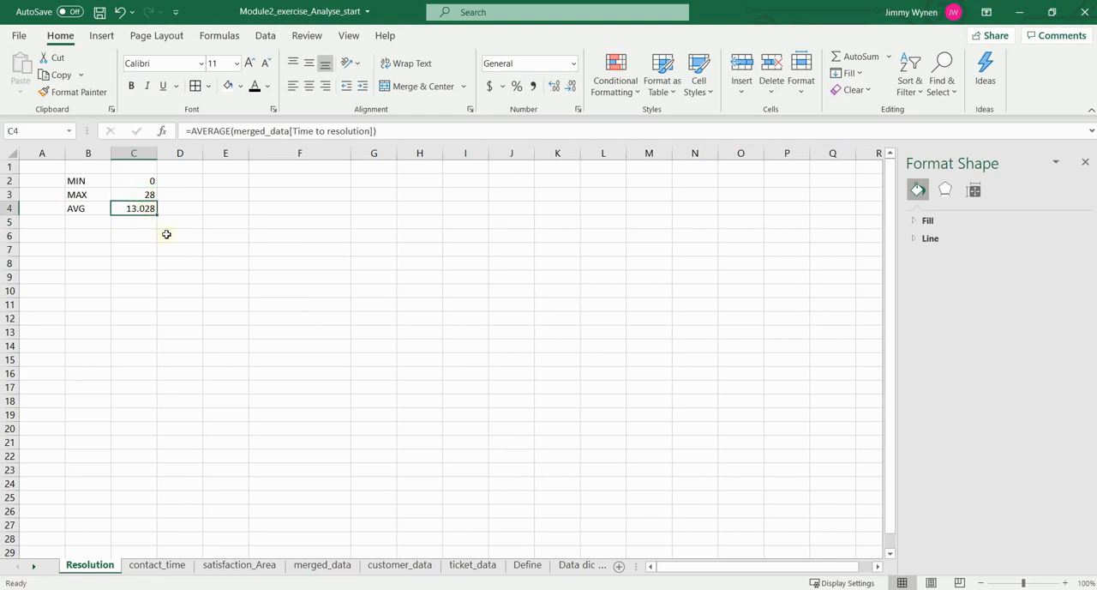
Step: Add the label Range in B5 with the value 28 in C5
click(101, 221)
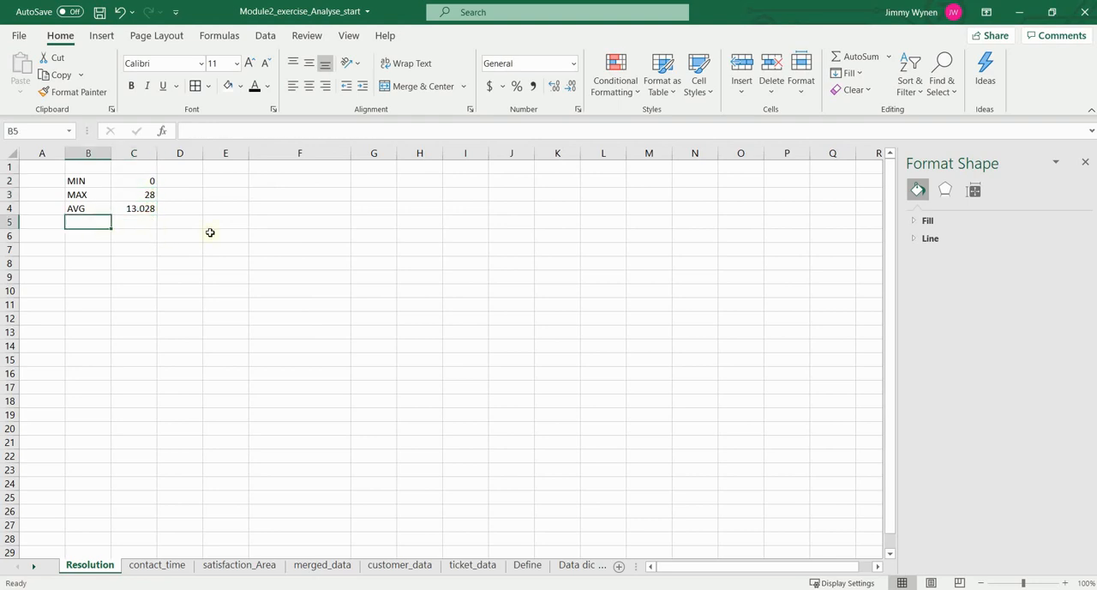
text(Range)
key(Tab)
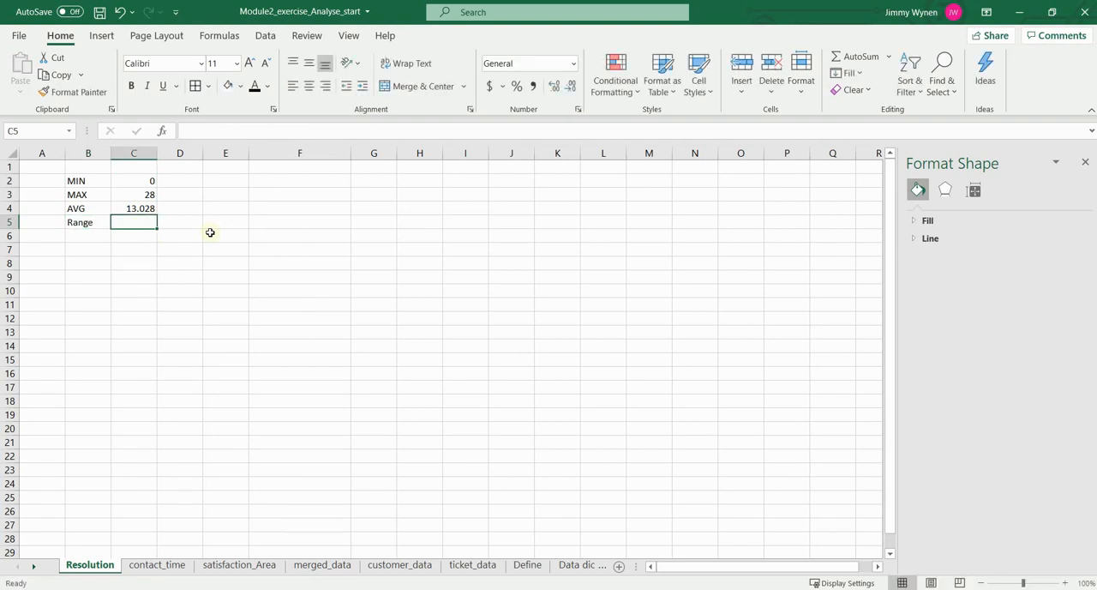
text(28)
key(Return)
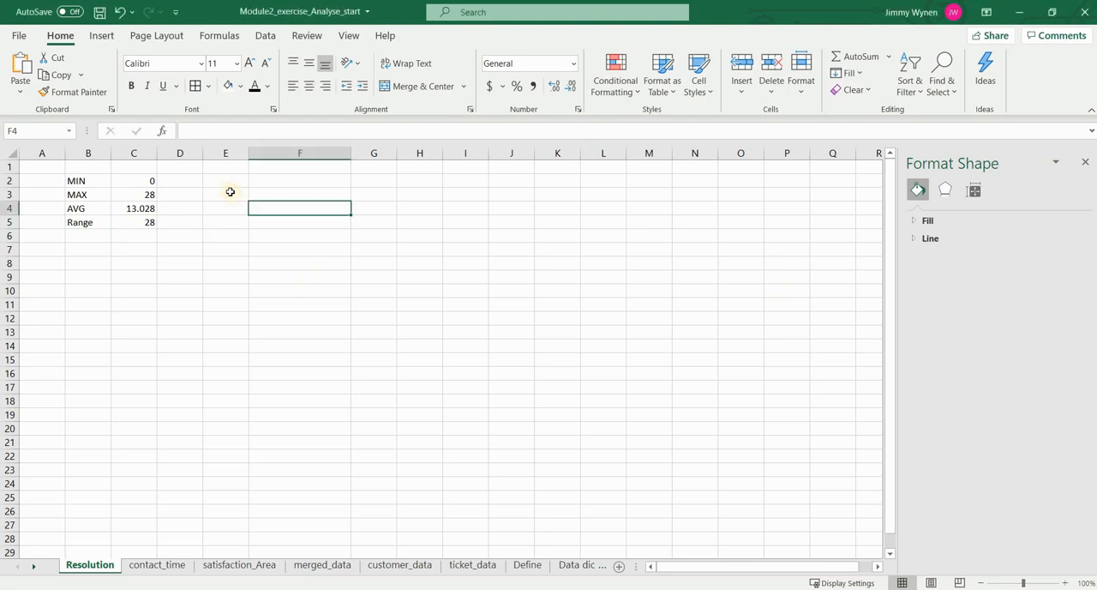
Step: Insert a Box and Whisker chart of the Time to resolution column in merged_data and move it to the Resolution sheet
click(310, 565)
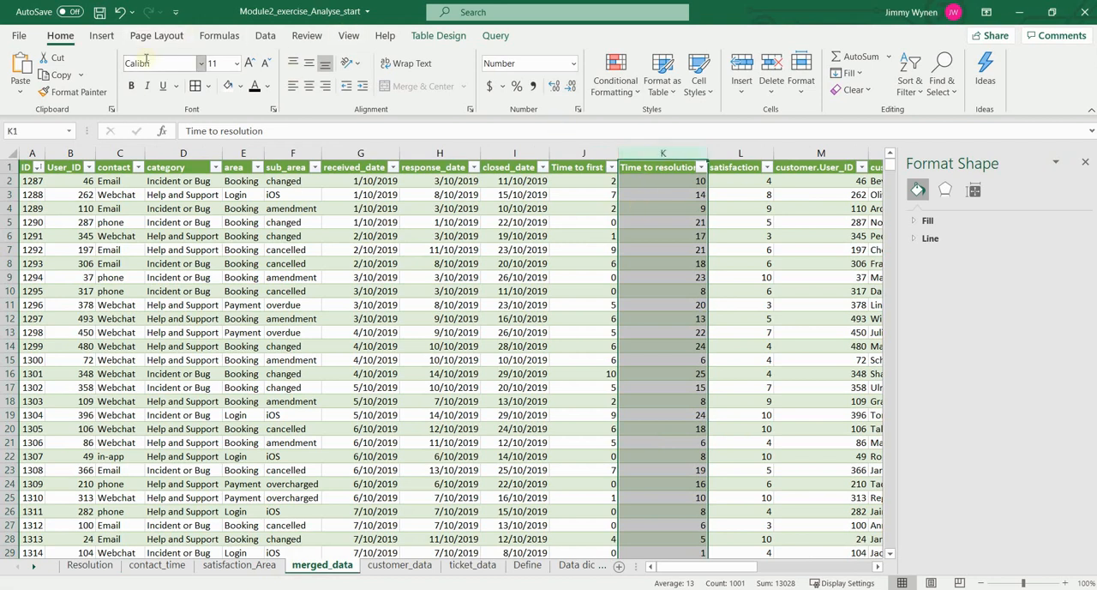
click(101, 36)
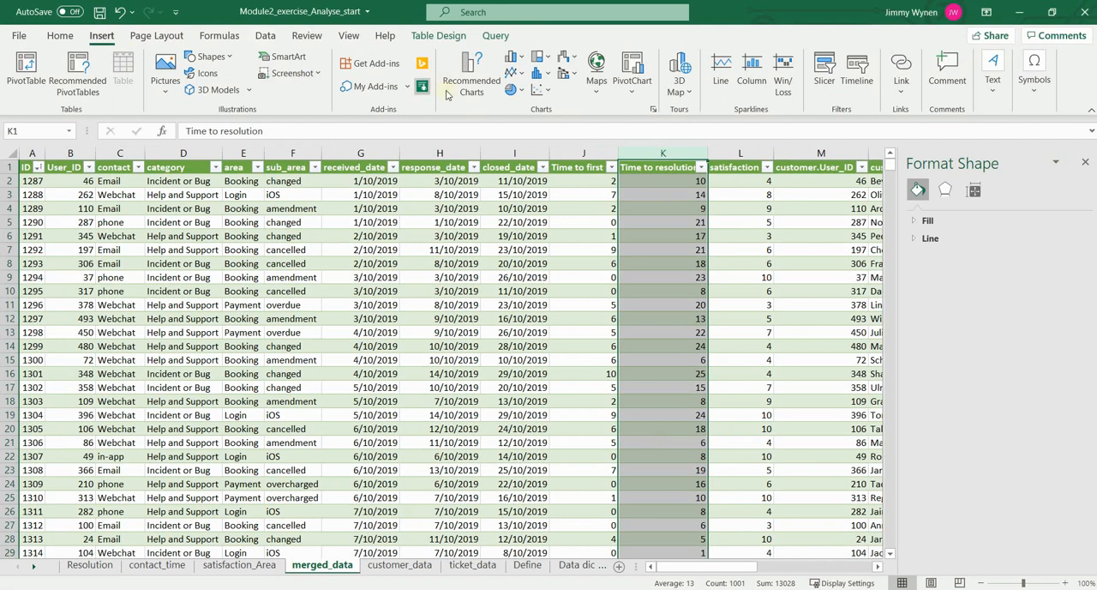
click(473, 67)
click(426, 112)
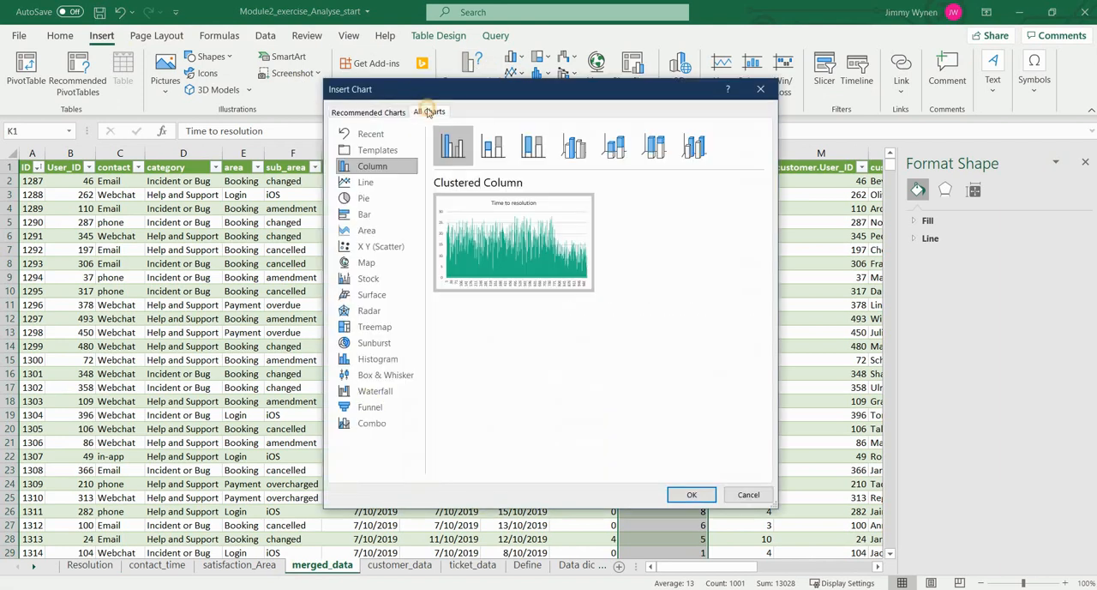
click(385, 374)
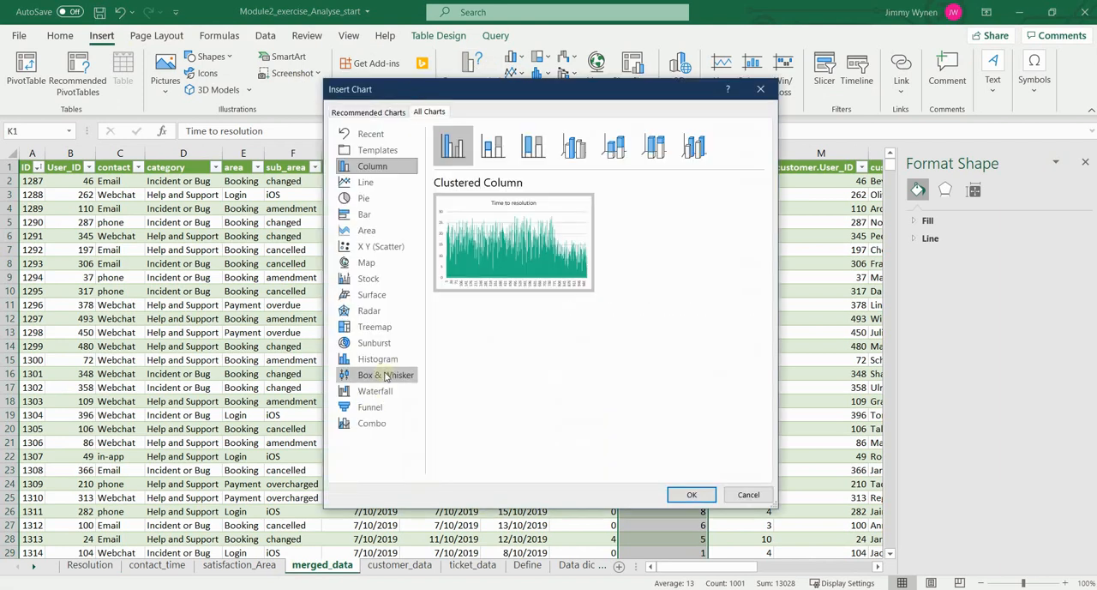
click(692, 494)
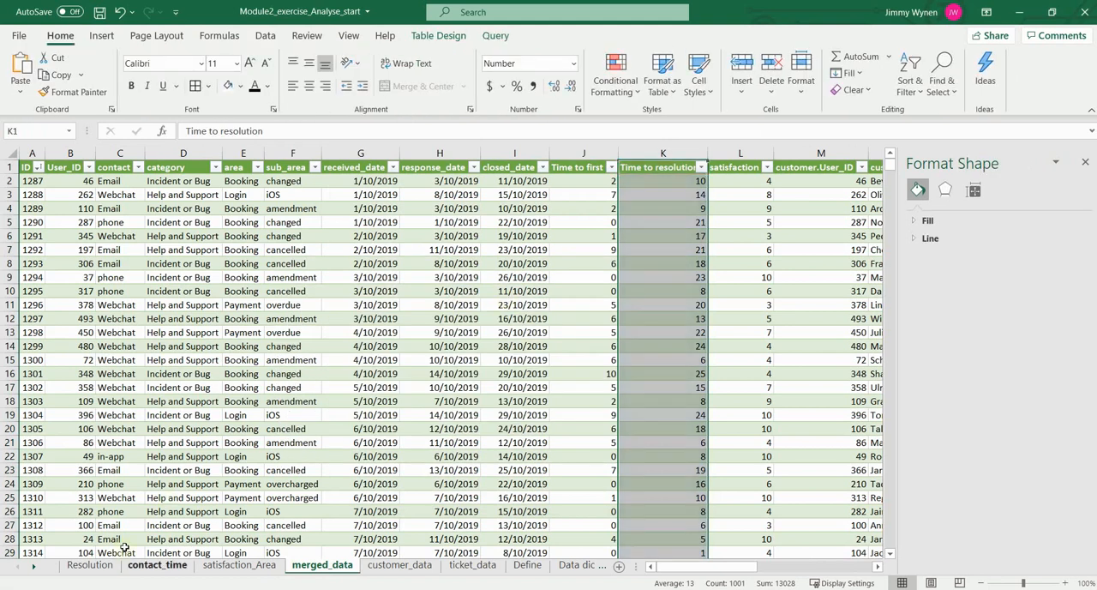
click(90, 565)
key(ctrl+v)
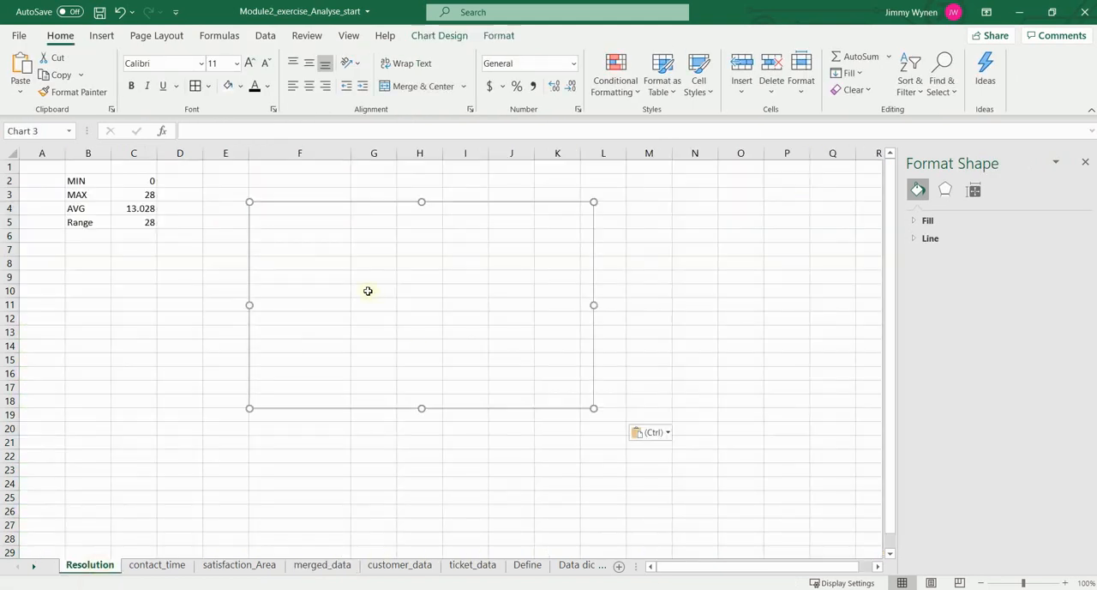
Step: Move the box and whisker chart up beside the summary values and add data labels to it
drag(368, 223, 349, 204)
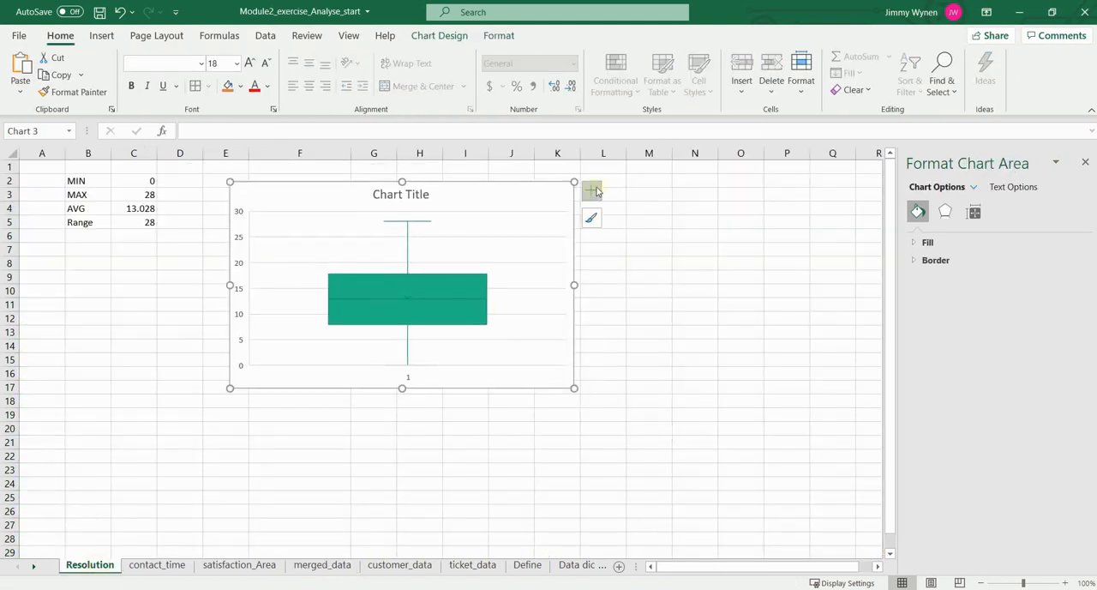
click(590, 192)
click(624, 250)
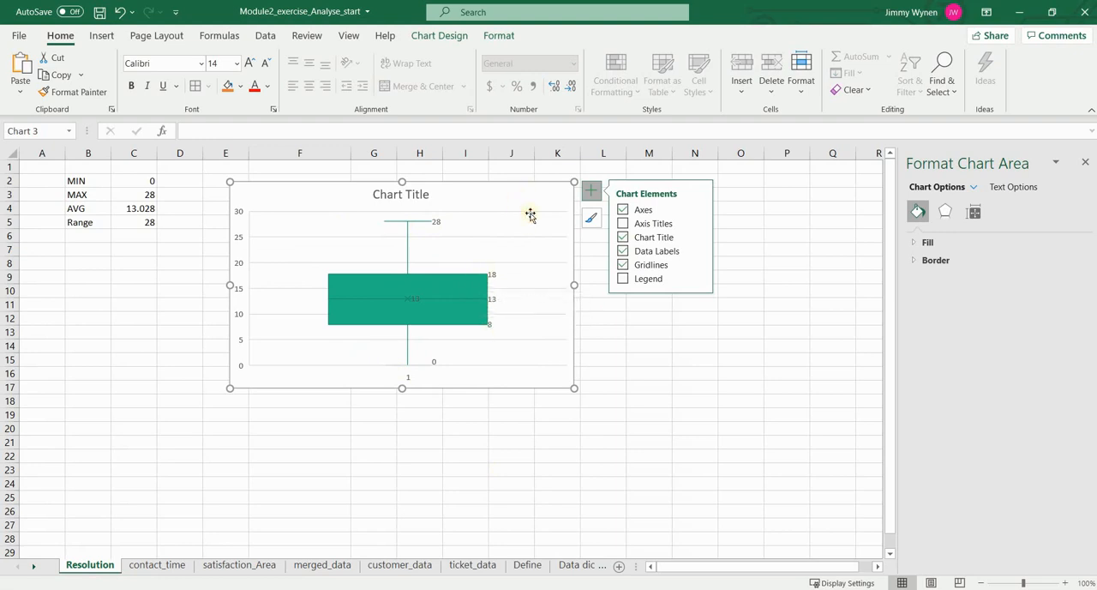
Step: Delete the box and whisker chart from the Resolution sheet
key(Delete)
click(192, 194)
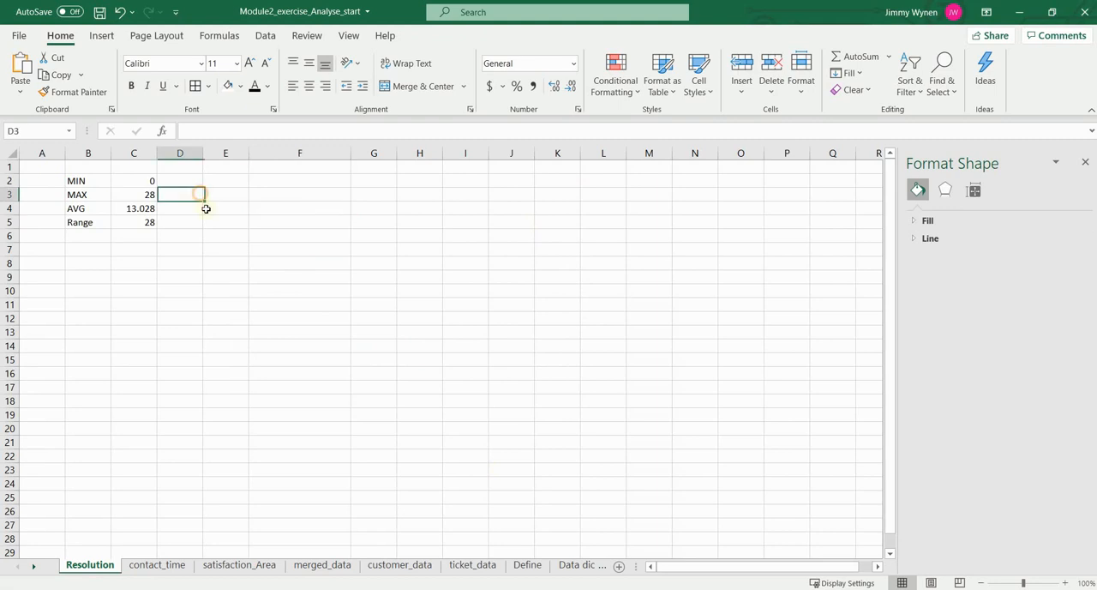
Step: Create a PivotTable from the merged_data table, placed on the existing Resolution sheet at cell E2
click(337, 566)
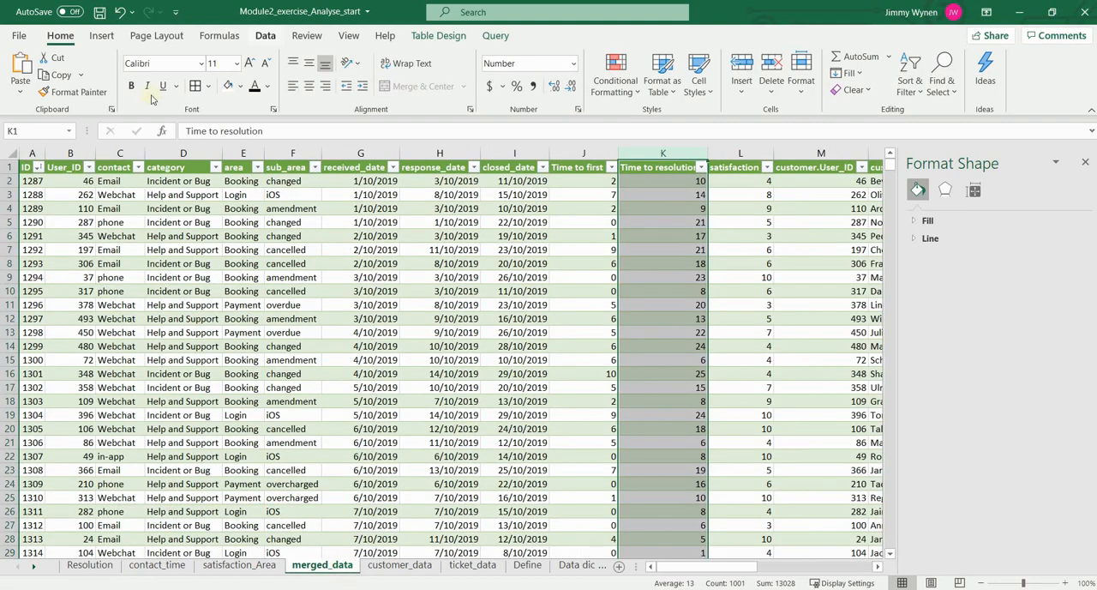
click(26, 168)
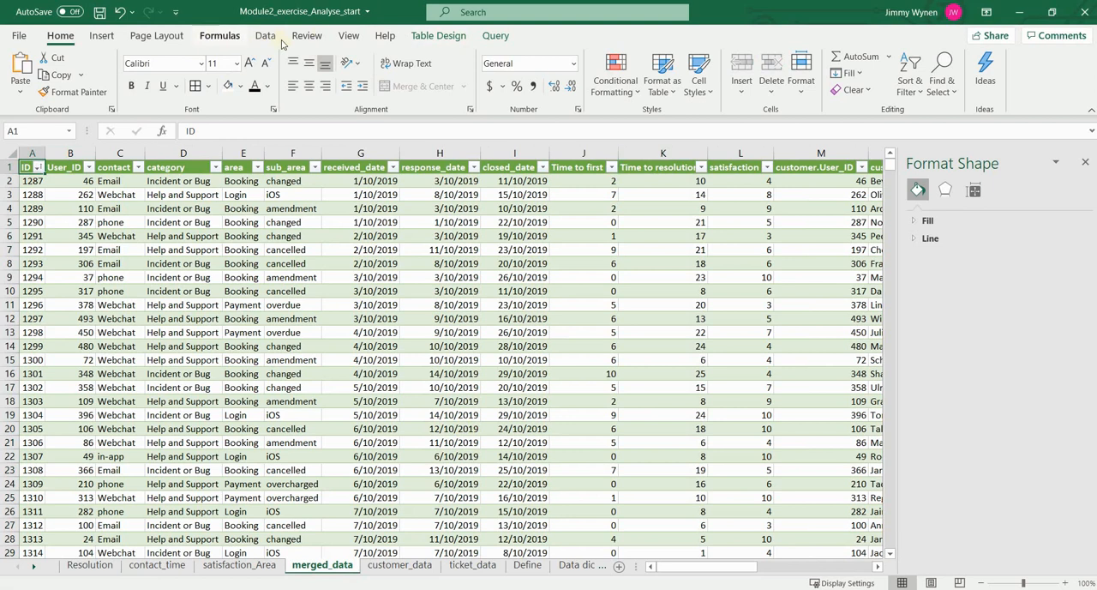
click(436, 35)
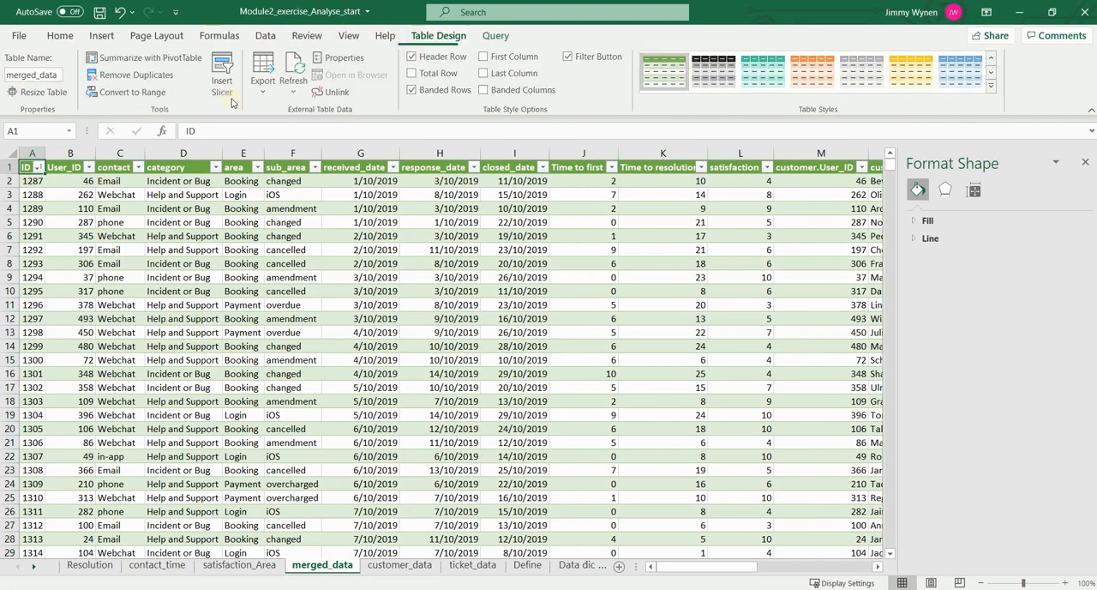
click(163, 58)
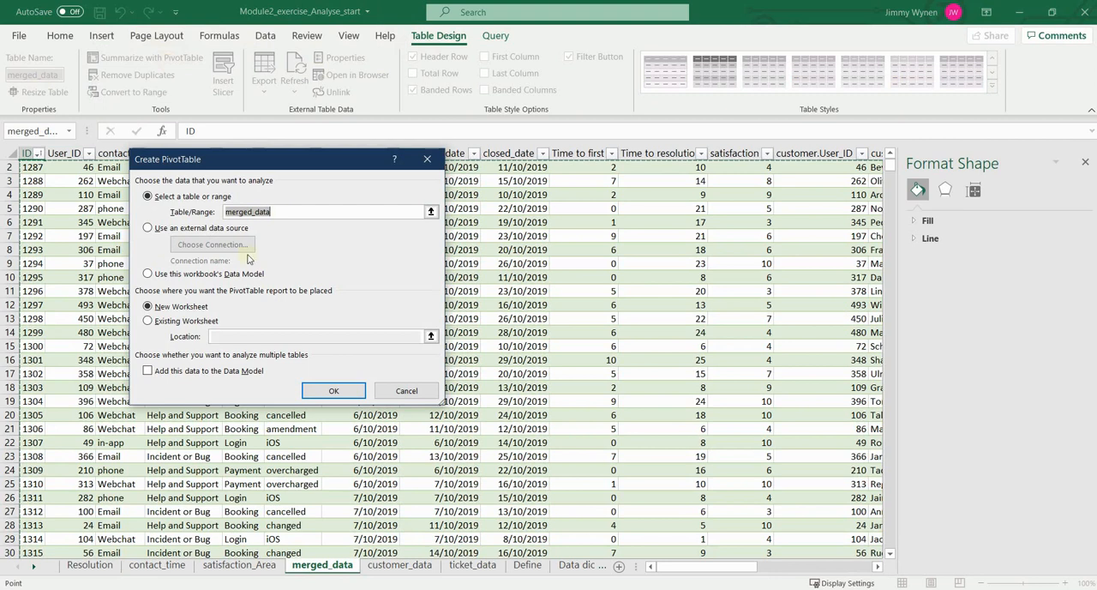
click(189, 321)
click(254, 336)
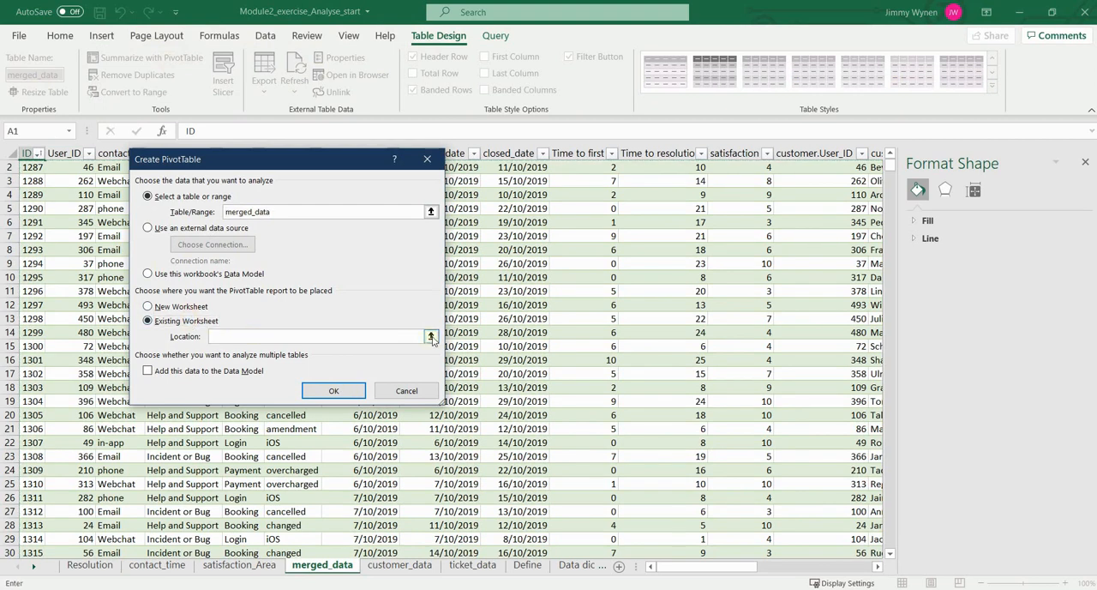
click(431, 336)
click(89, 565)
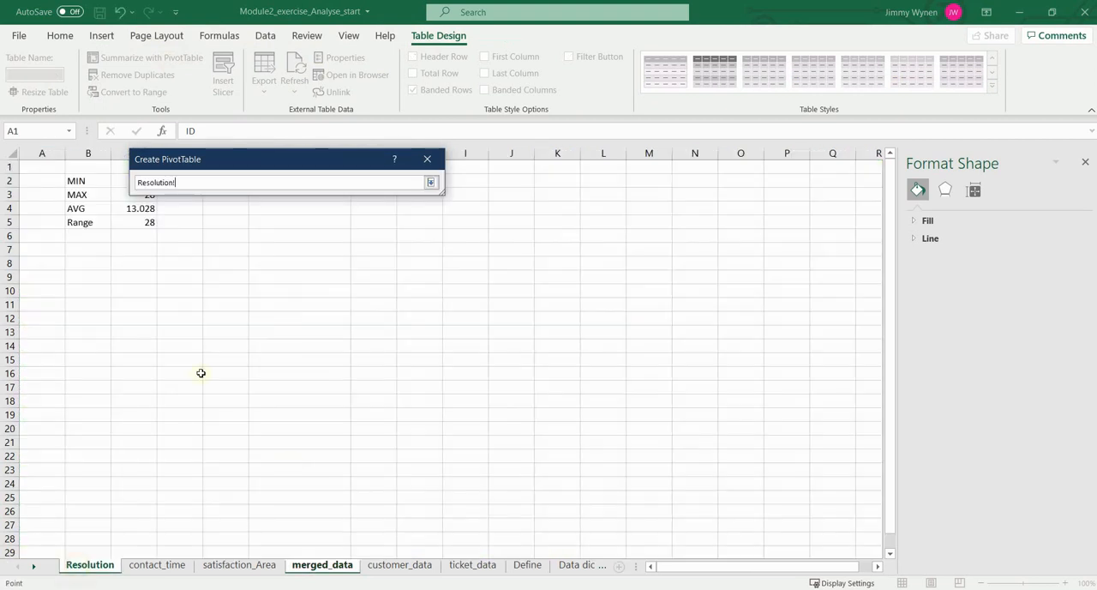
drag(243, 157, 497, 164)
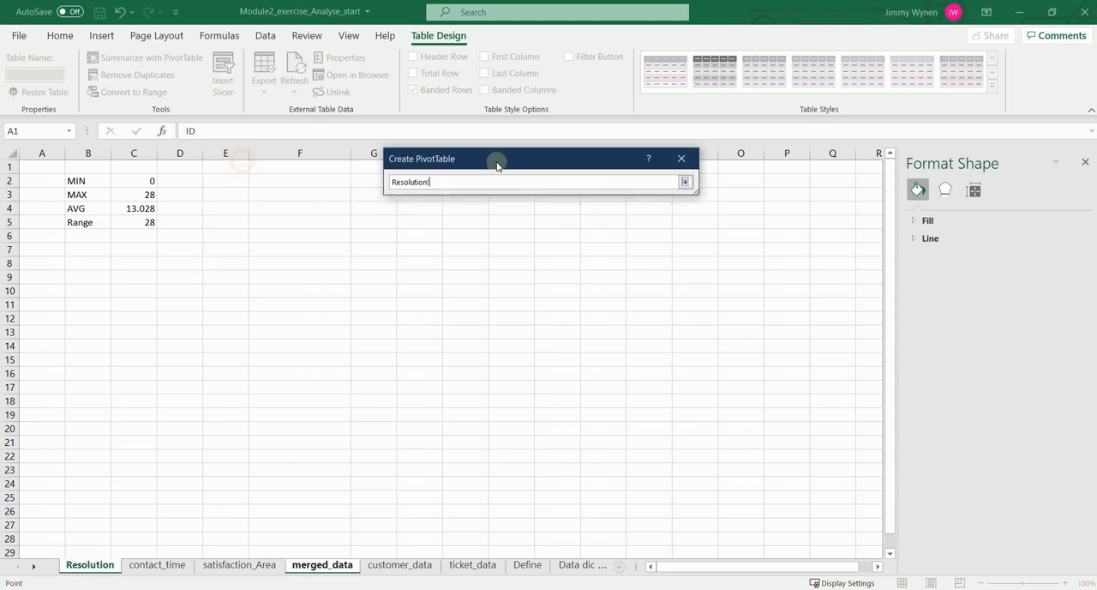
click(232, 182)
click(685, 182)
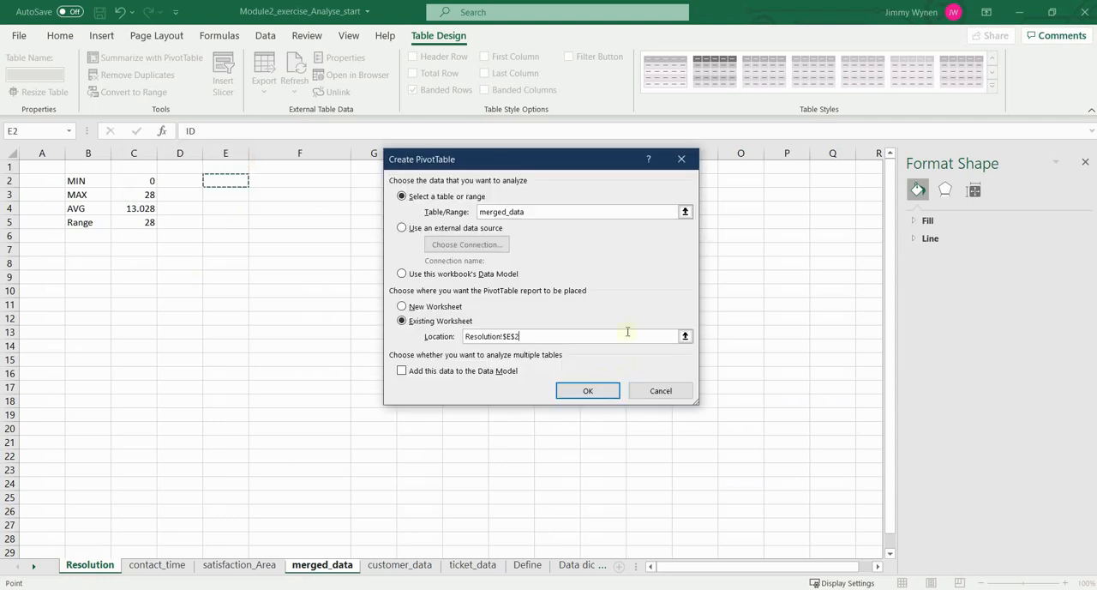
click(598, 391)
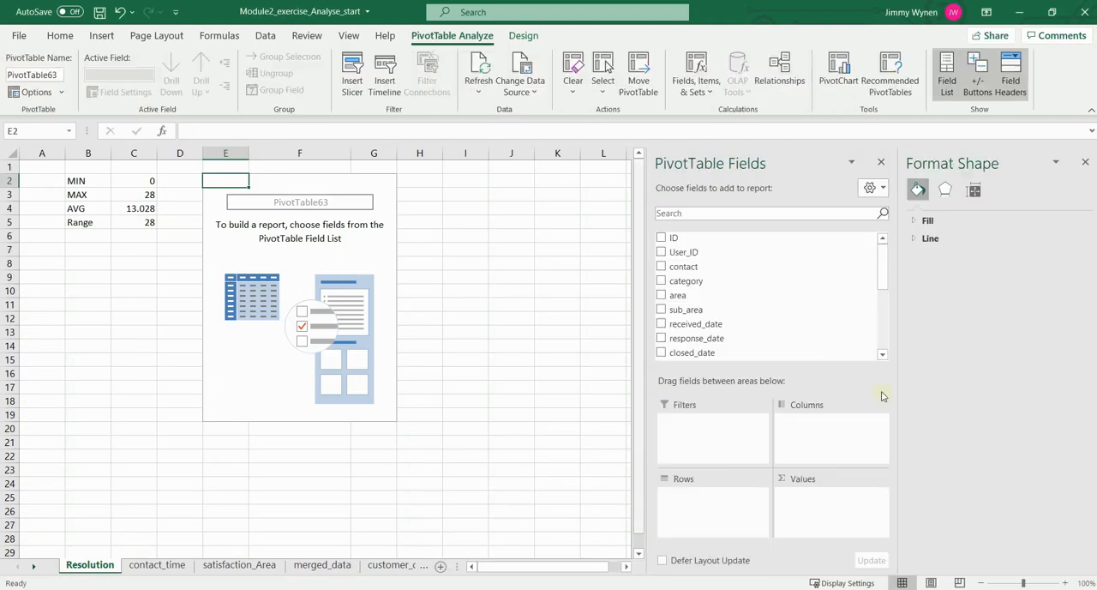
Step: Put Time to resolution in the PivotTable's rows and ID in its values, summarised by Count
scroll(790, 312, down, 3)
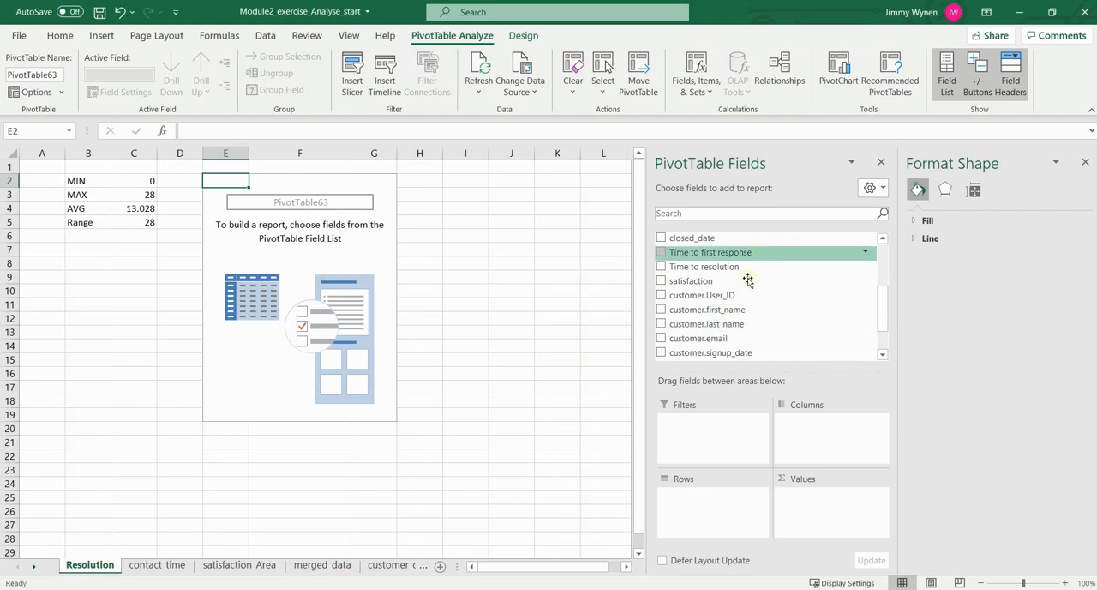
drag(757, 265, 724, 549)
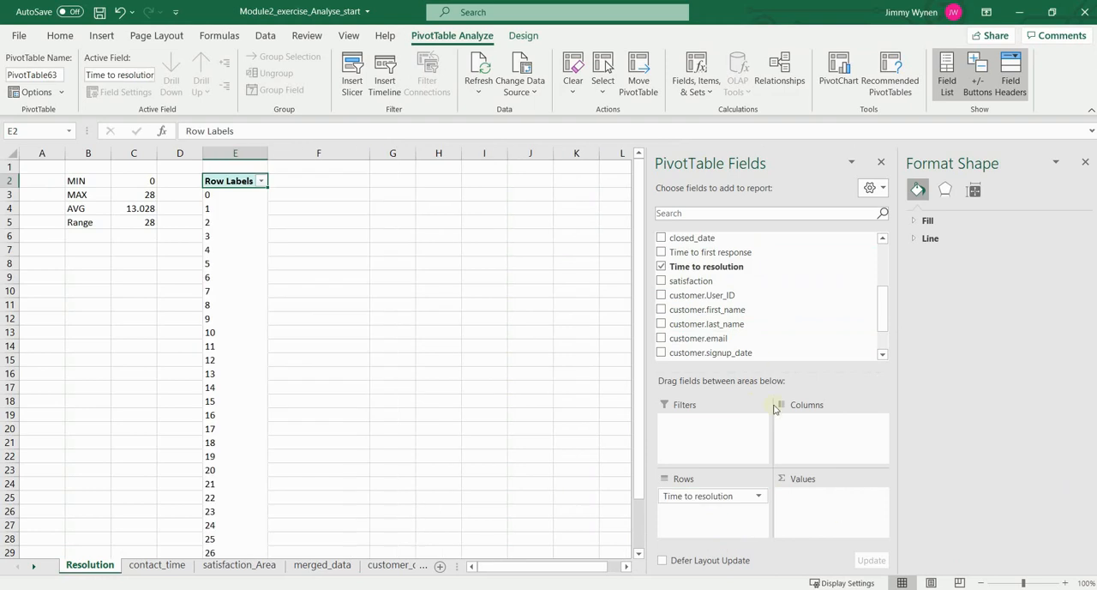
scroll(789, 288, up, 3)
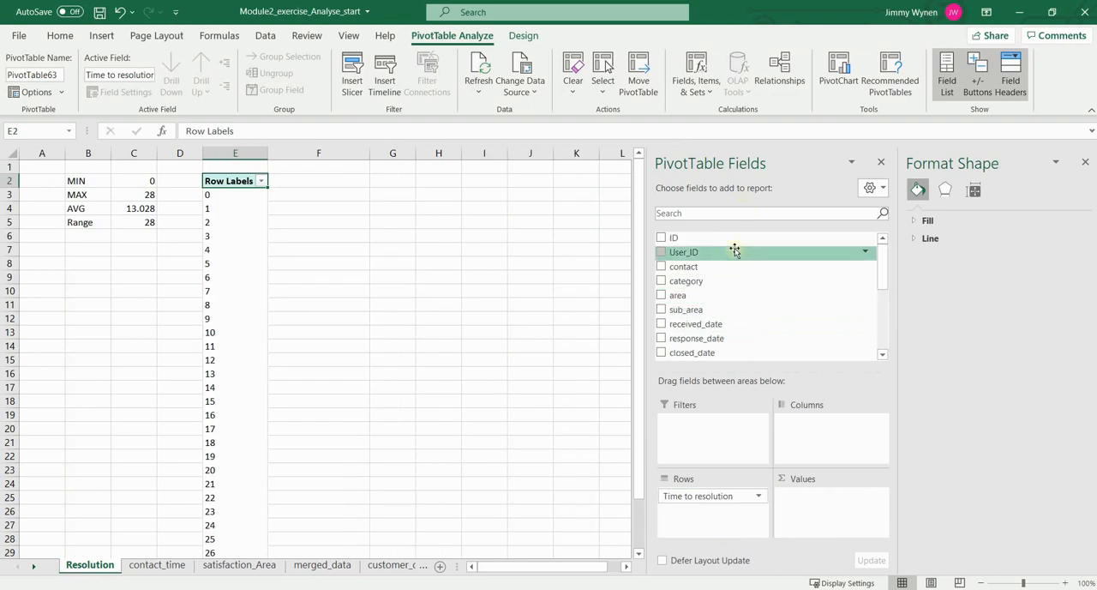
drag(726, 240, 822, 523)
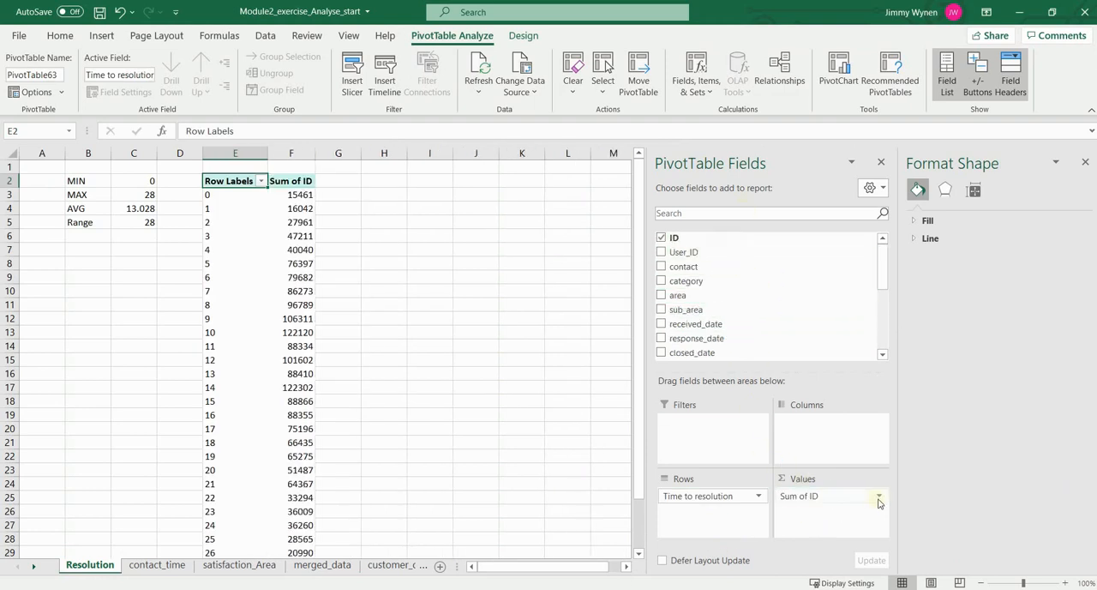
click(878, 496)
click(839, 479)
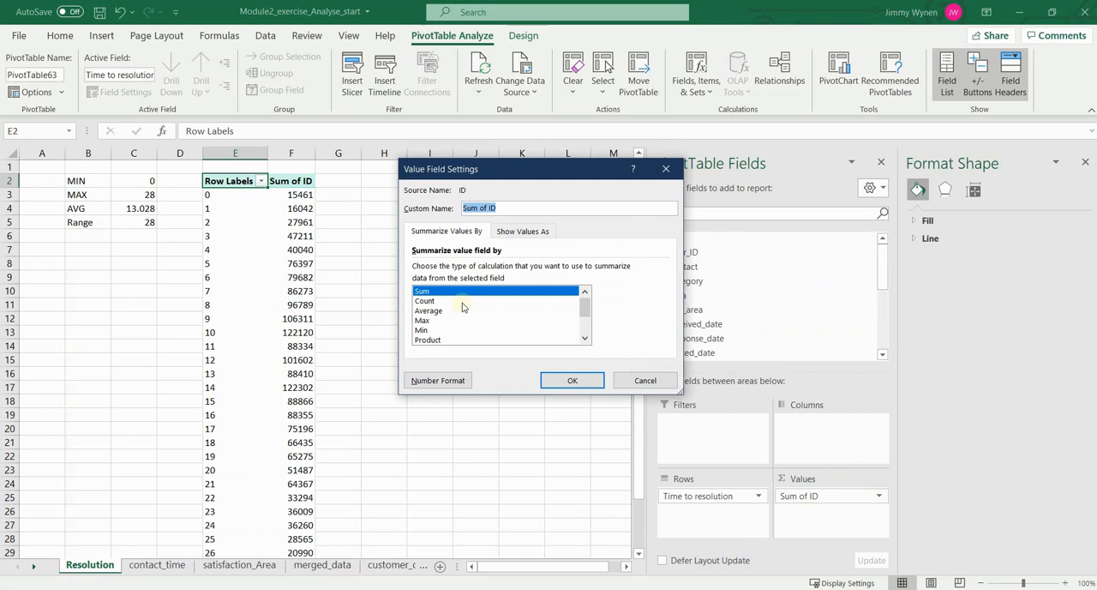
click(460, 300)
click(572, 379)
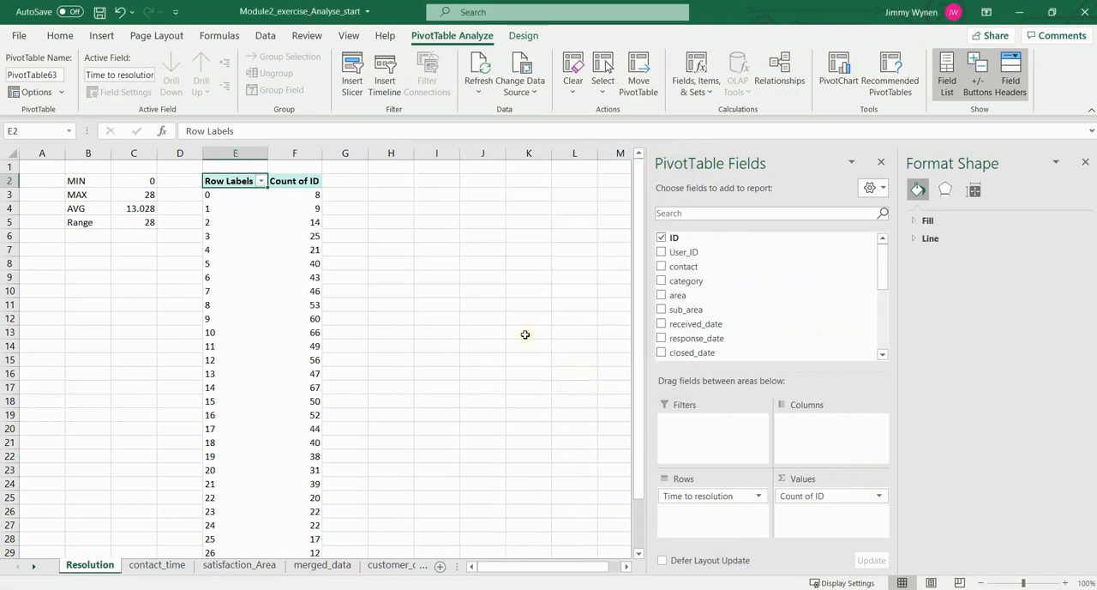
Step: Insert a default column PivotChart from the resolution time counts and shift it to the side of the row labels
click(297, 195)
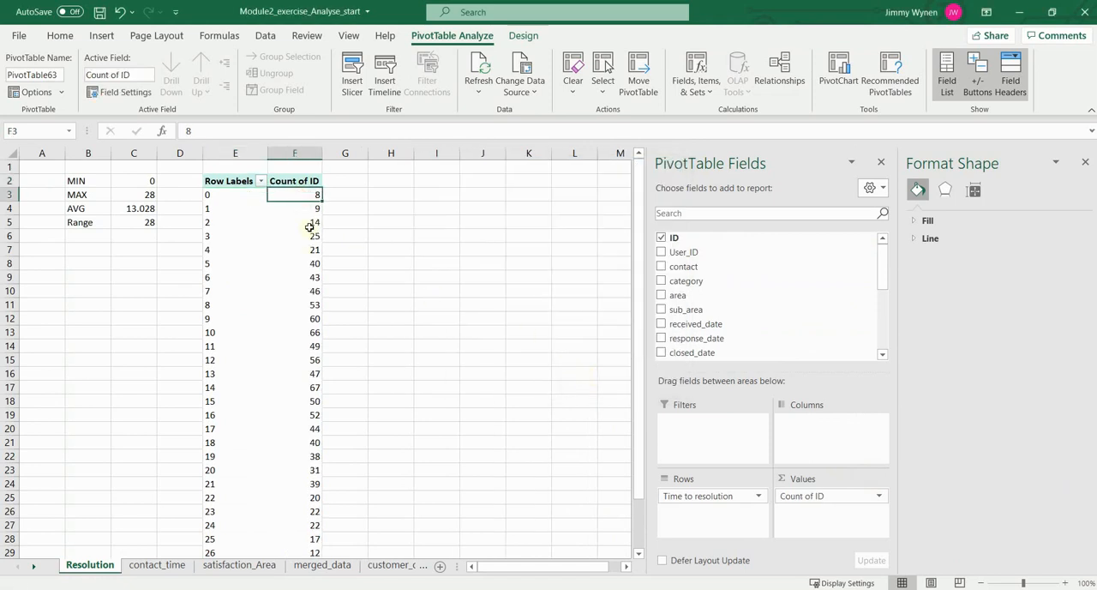
key(alt+F1)
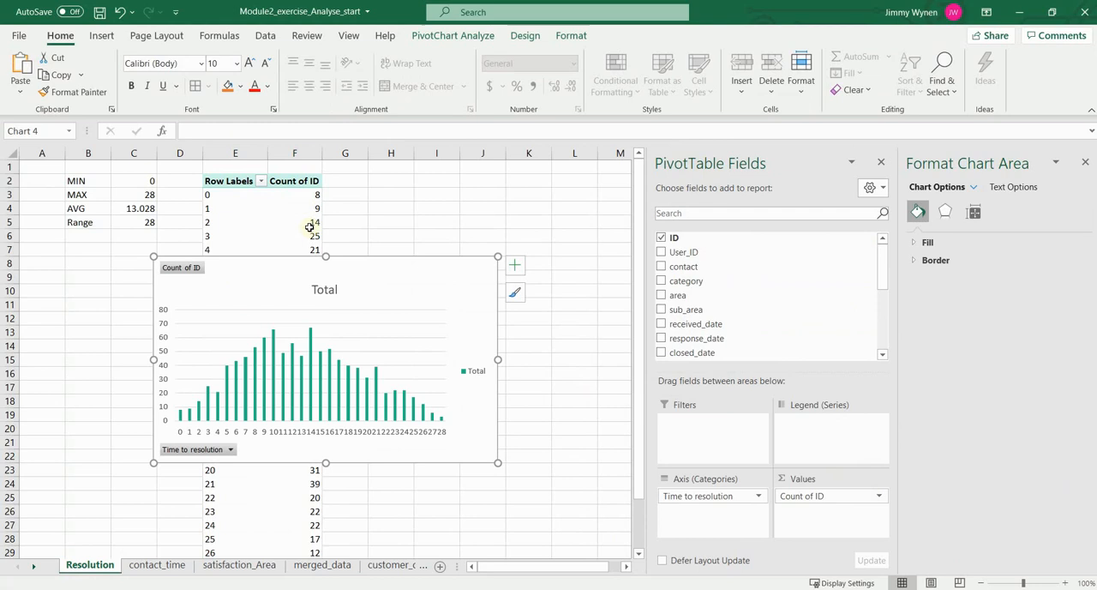
drag(386, 265, 531, 277)
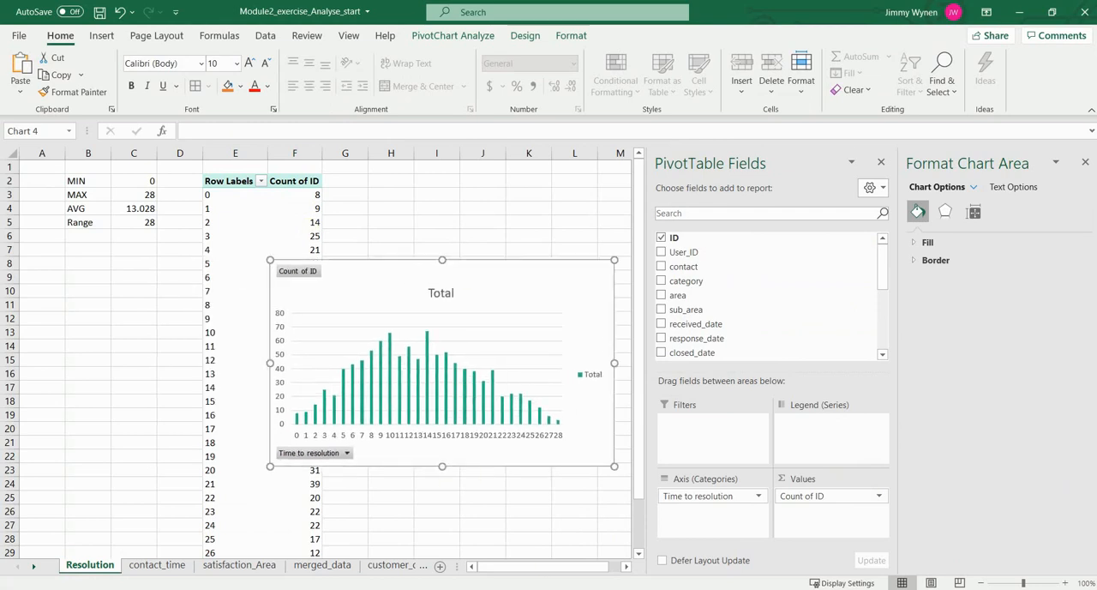
Step: Group the PivotTable's Time to resolution row labels from 0 to 28 in intervals of 6
click(228, 222)
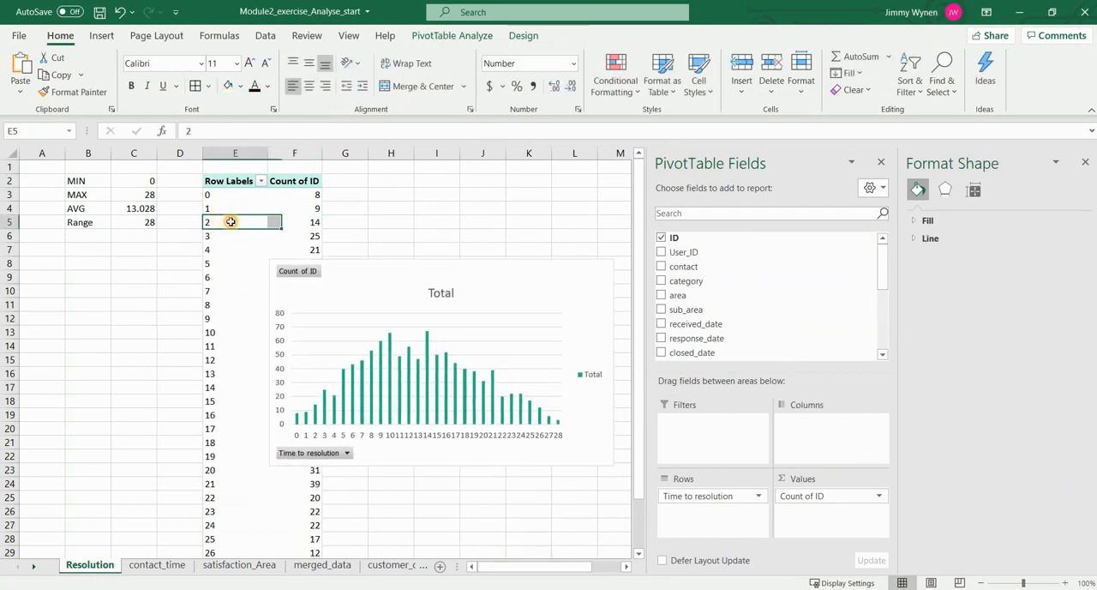
right_click(233, 224)
click(296, 387)
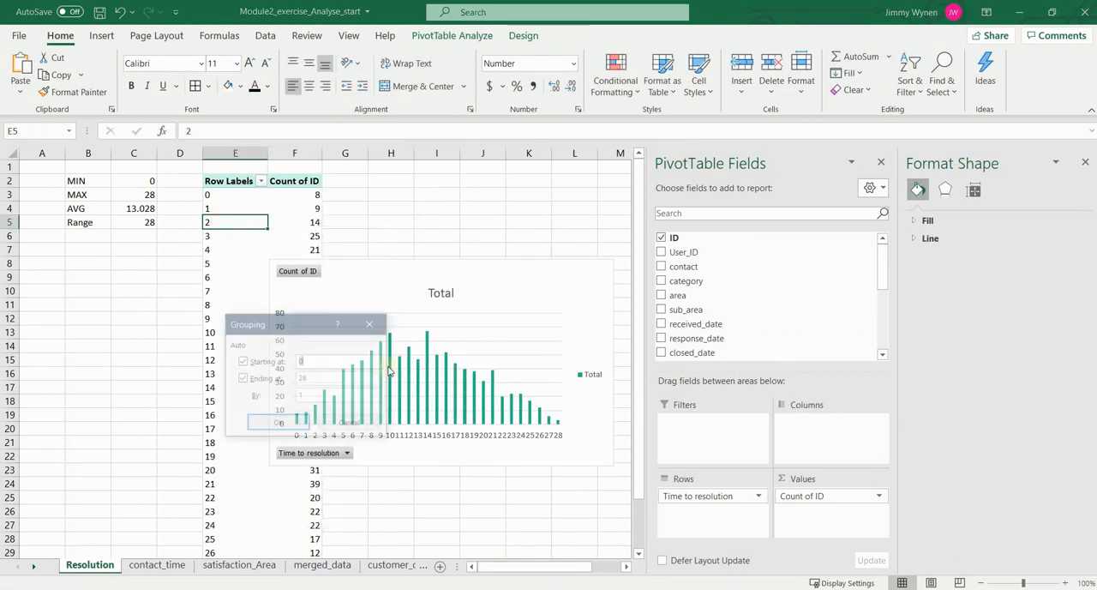
double_click(329, 397)
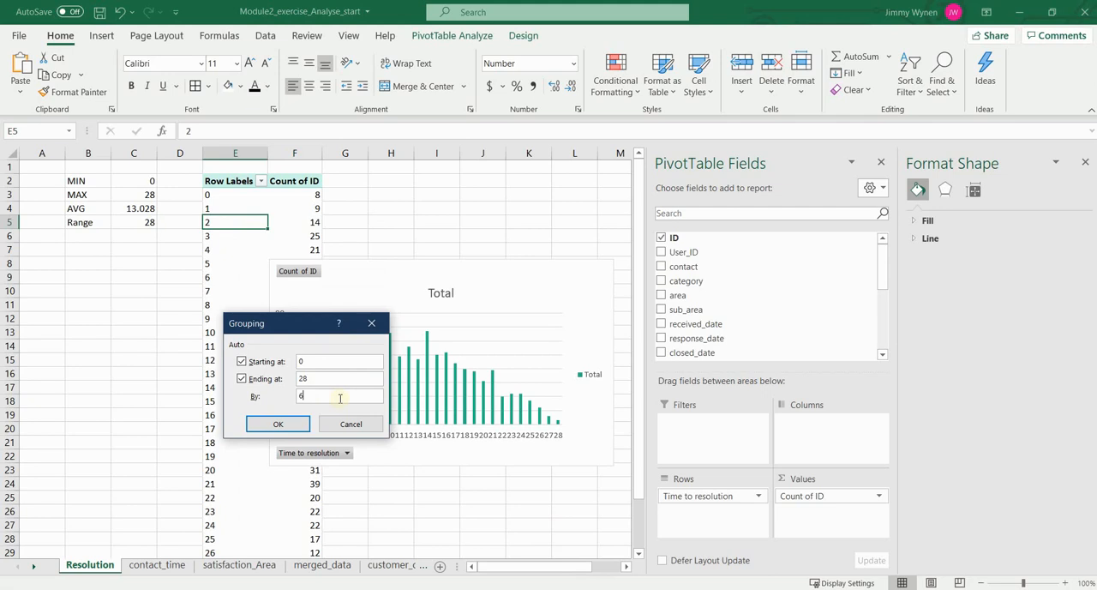
key(Return)
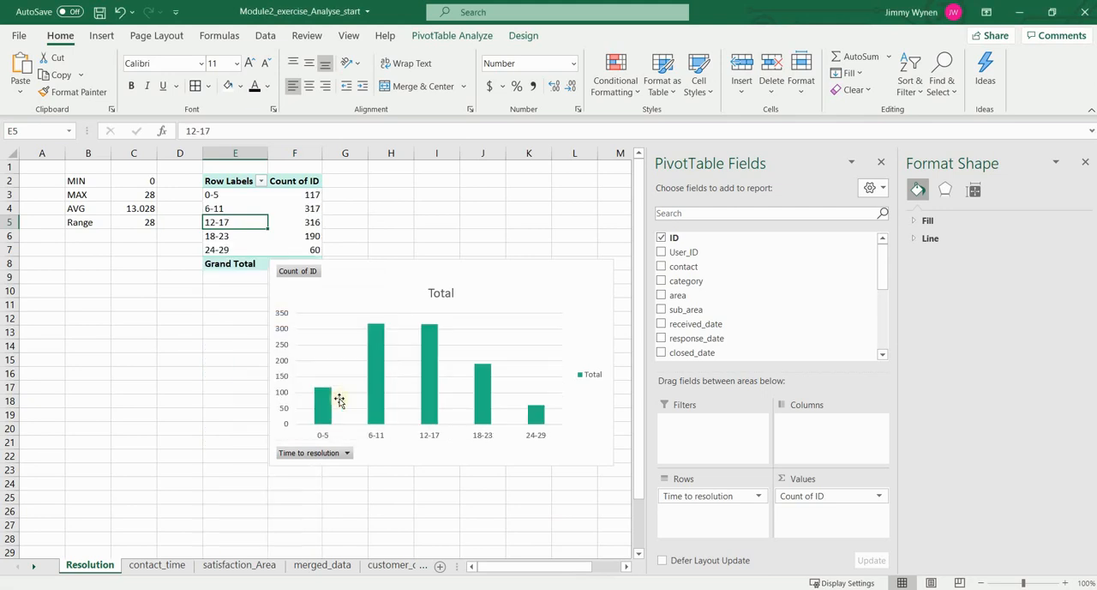
Step: Reposition the grouped resolution time chart and add data labels to its columns
drag(477, 297, 391, 294)
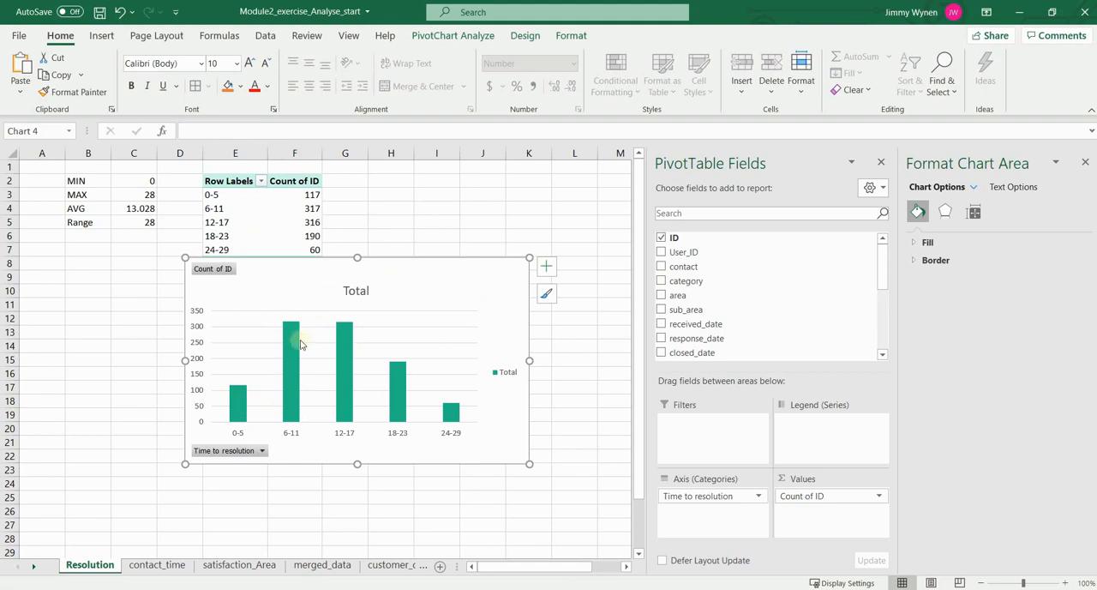
click(546, 266)
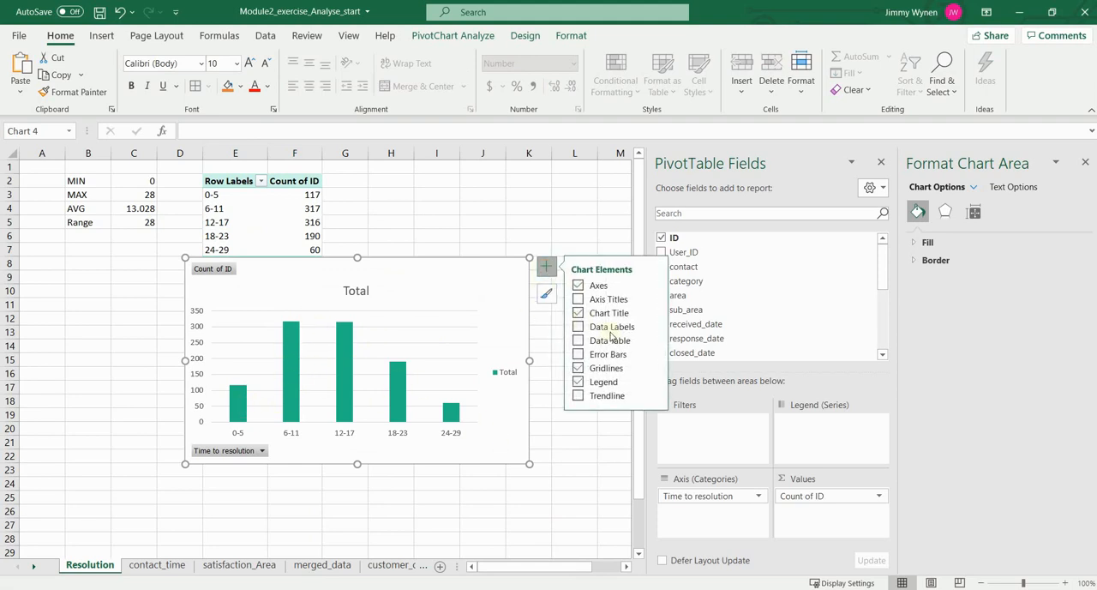
click(579, 329)
drag(473, 291, 449, 338)
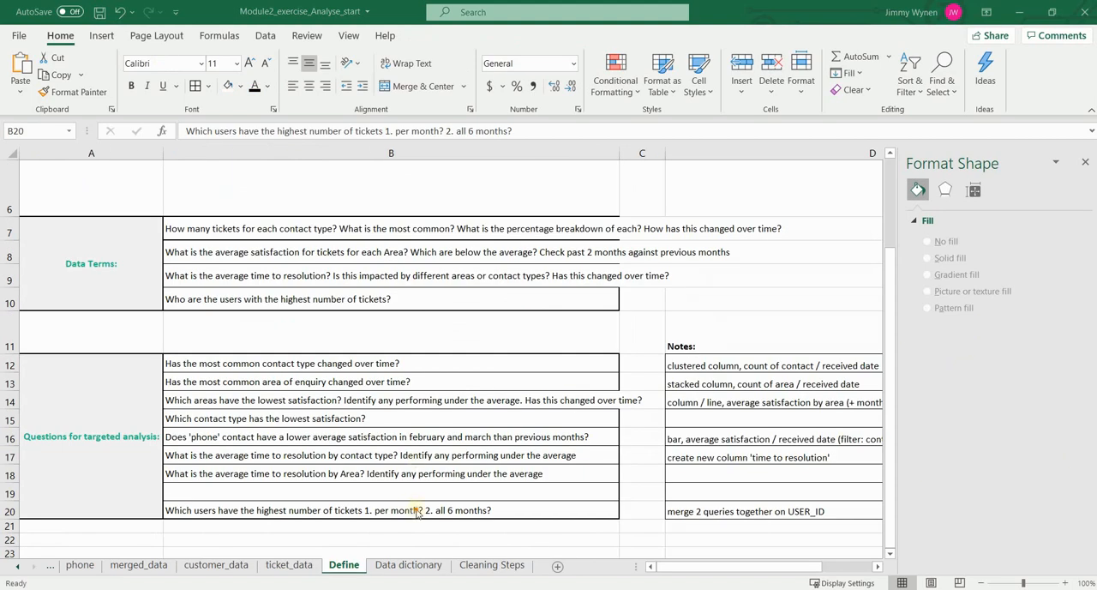
Step: Check the highest-ticket users question in B20 of the Define sheet and create a PivotTable from merged_data on a new worksheet
click(418, 510)
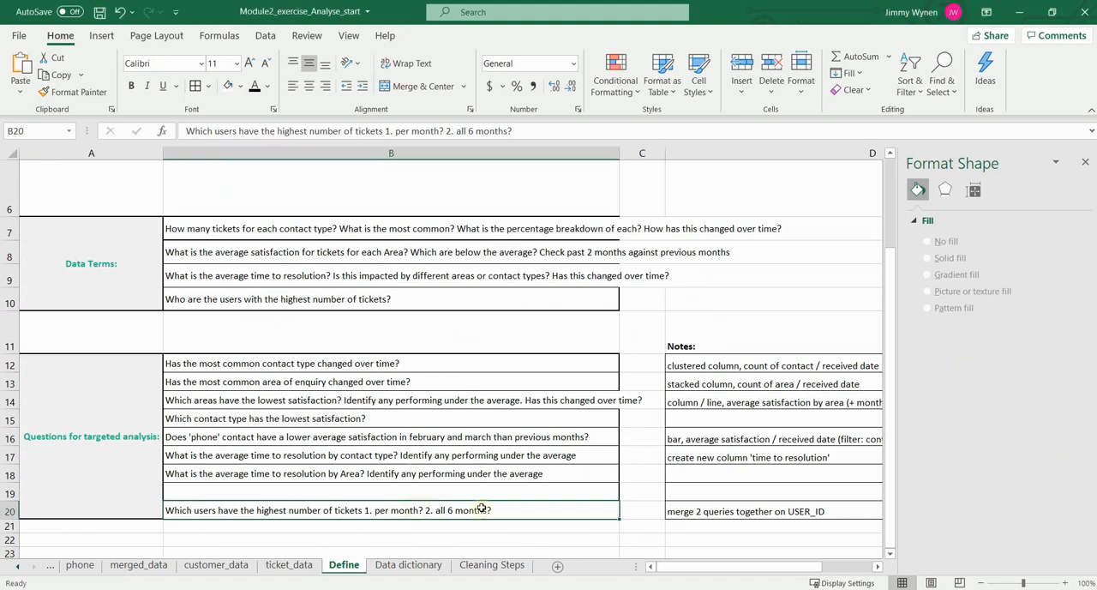
click(137, 565)
click(438, 35)
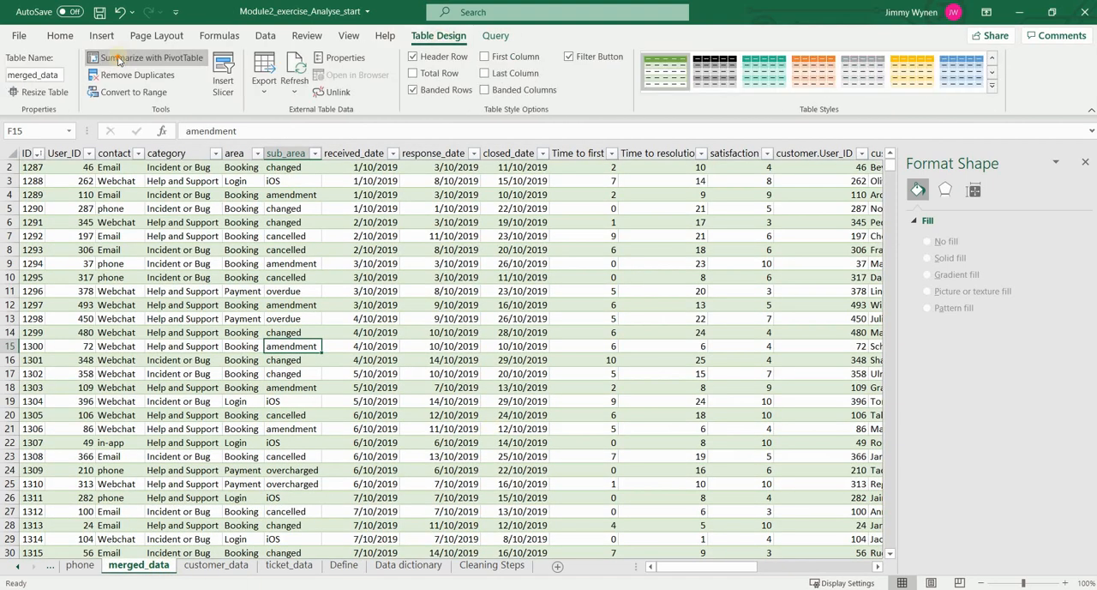
click(144, 57)
click(587, 390)
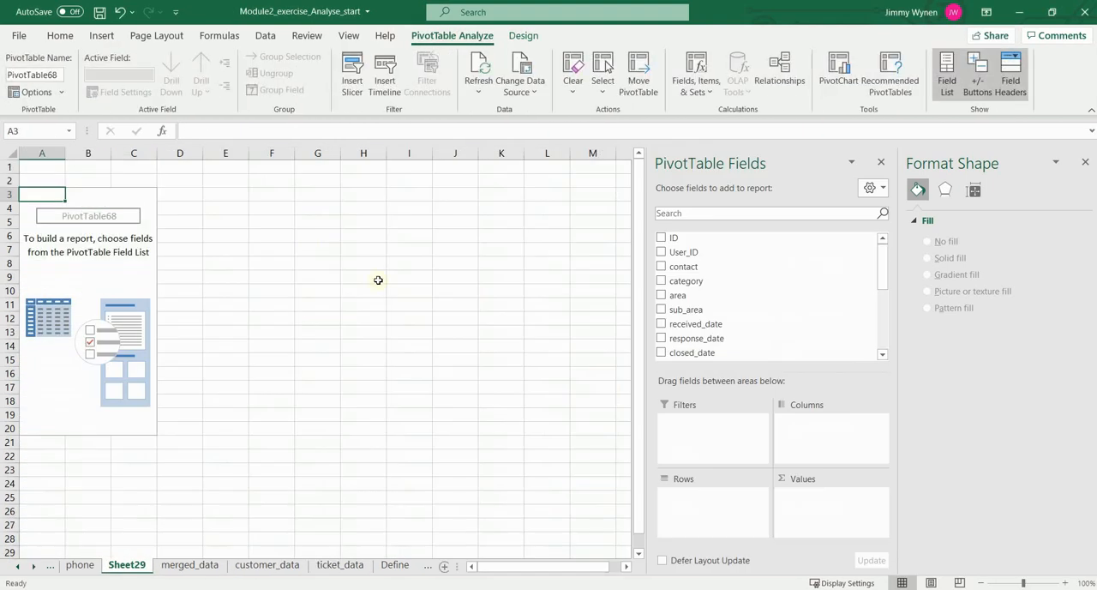
Step: Add ID to the new PivotTable's values, summarised by Count, and User_ID to its rows
drag(686, 237, 857, 495)
click(858, 494)
click(849, 480)
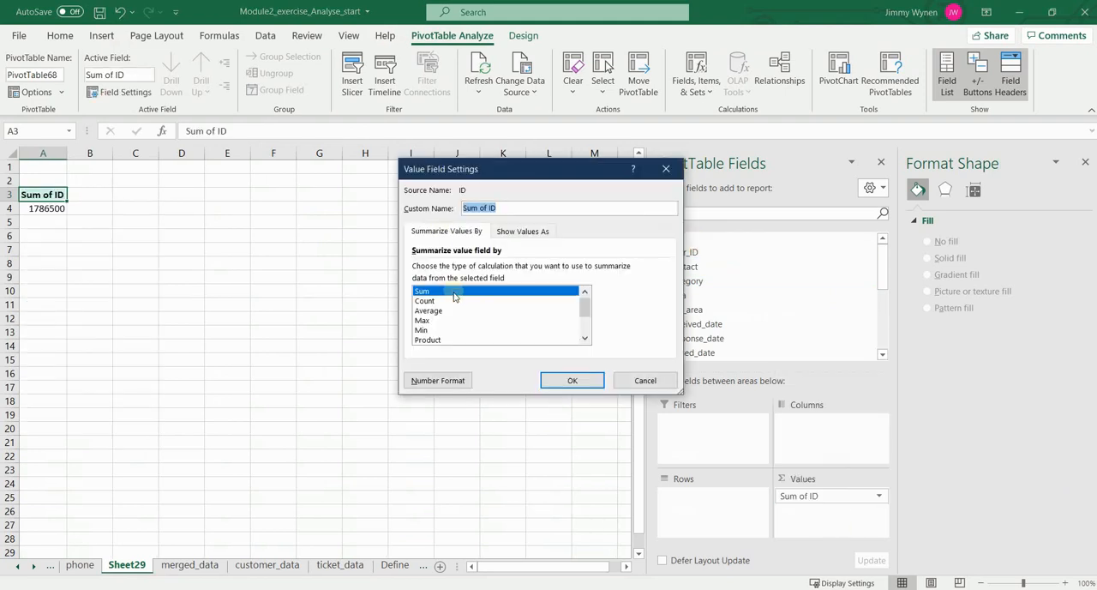
click(453, 301)
click(573, 380)
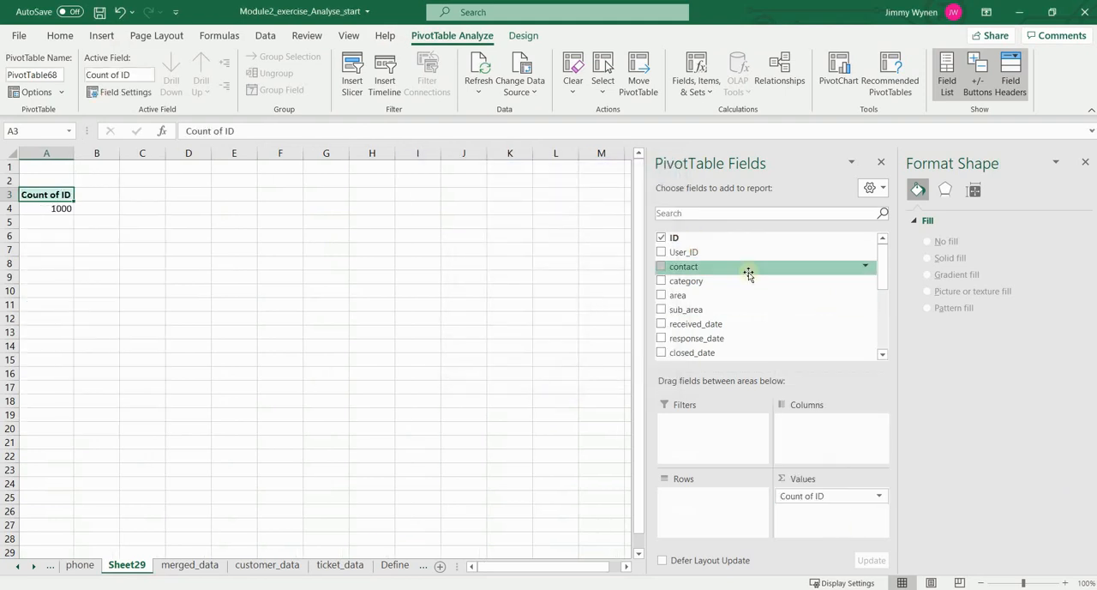
drag(725, 253, 751, 511)
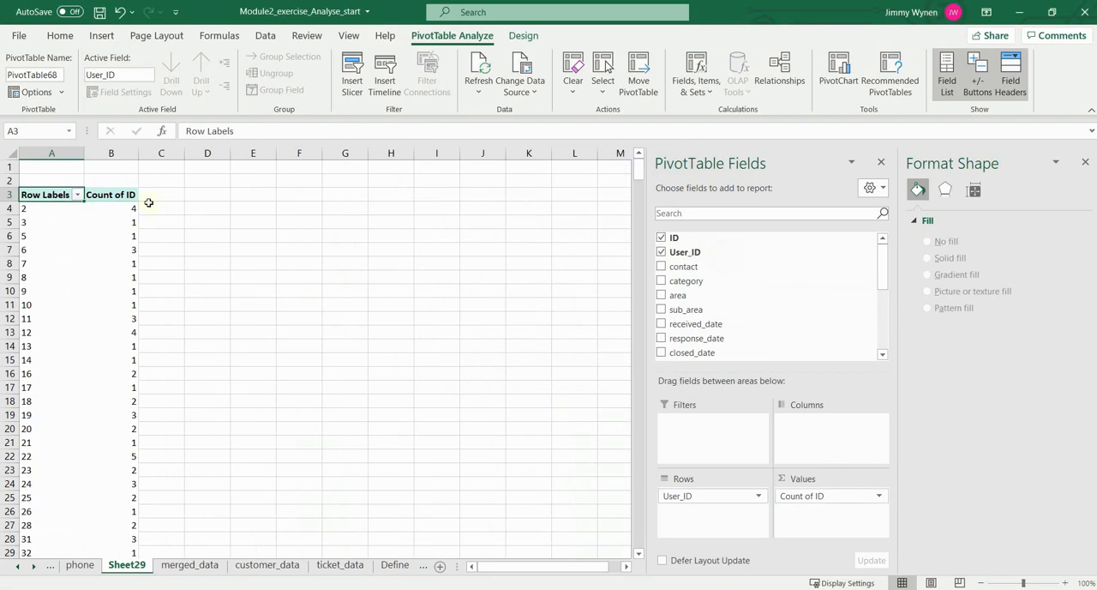
Step: Look through the ticket counts per User_ID and filter the row labels to the top 10 items by Count of ID
scroll(130, 252, down, 14)
scroll(562, 164, up, 14)
drag(637, 167, 630, 279)
drag(658, 427, 633, 165)
click(55, 236)
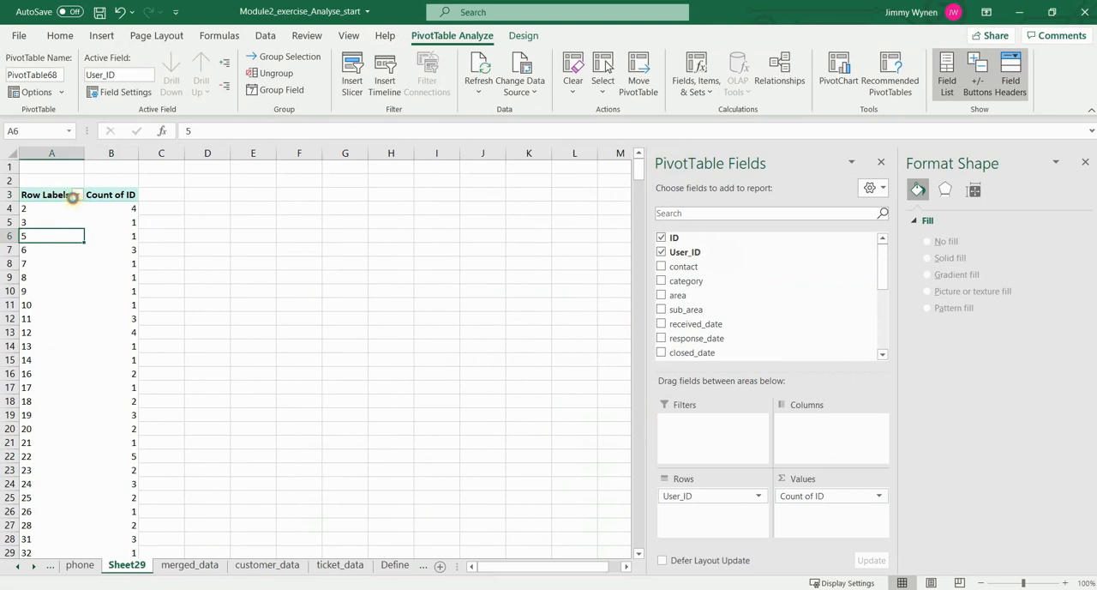
click(75, 196)
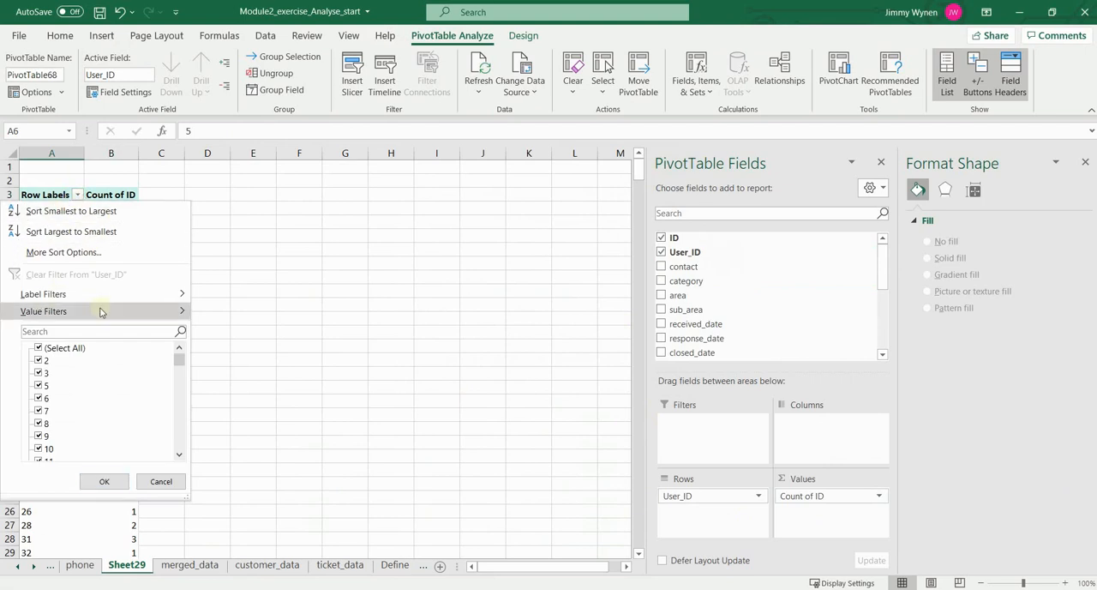
mouse_move(135, 311)
click(248, 506)
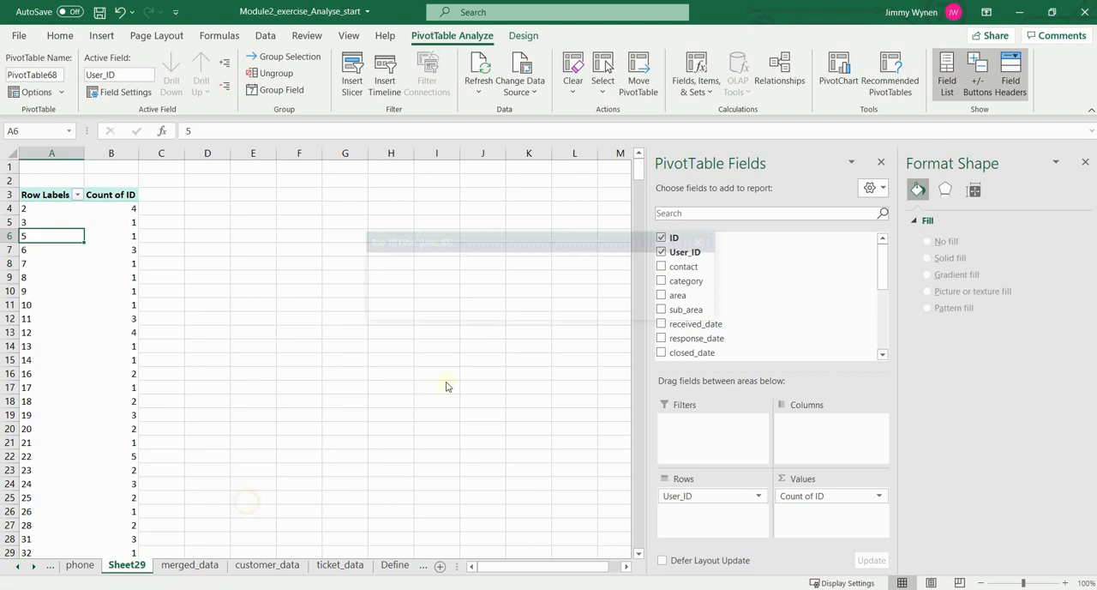
click(612, 307)
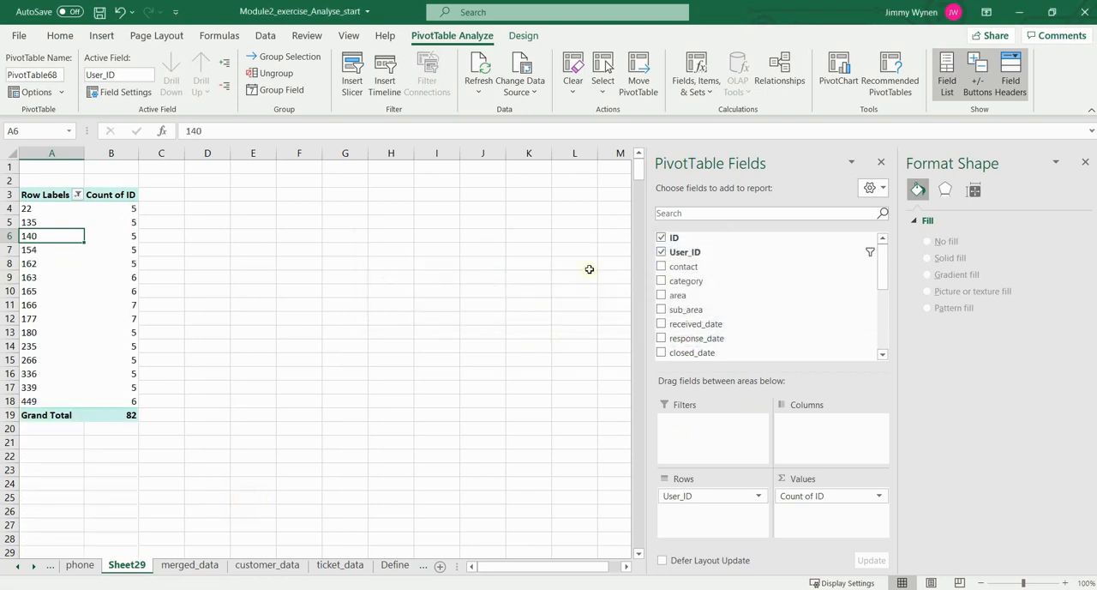
Step: Replace User_ID with customer.last_name in the PivotTable's rows and filter it to the top 10 items by Count of ID
scroll(785, 285, down, 4)
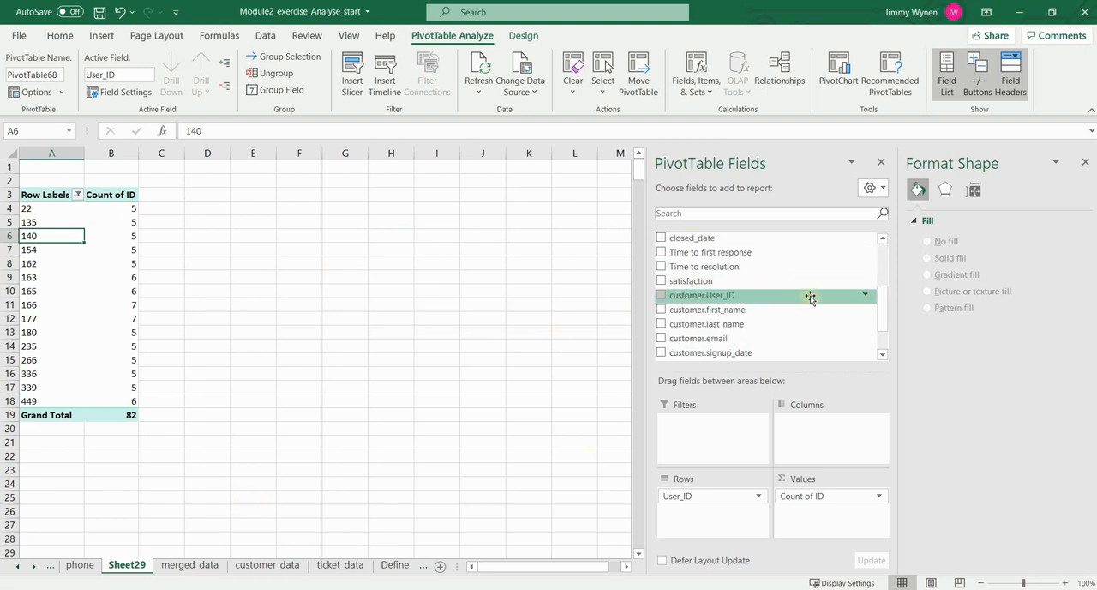
drag(730, 275, 628, 494)
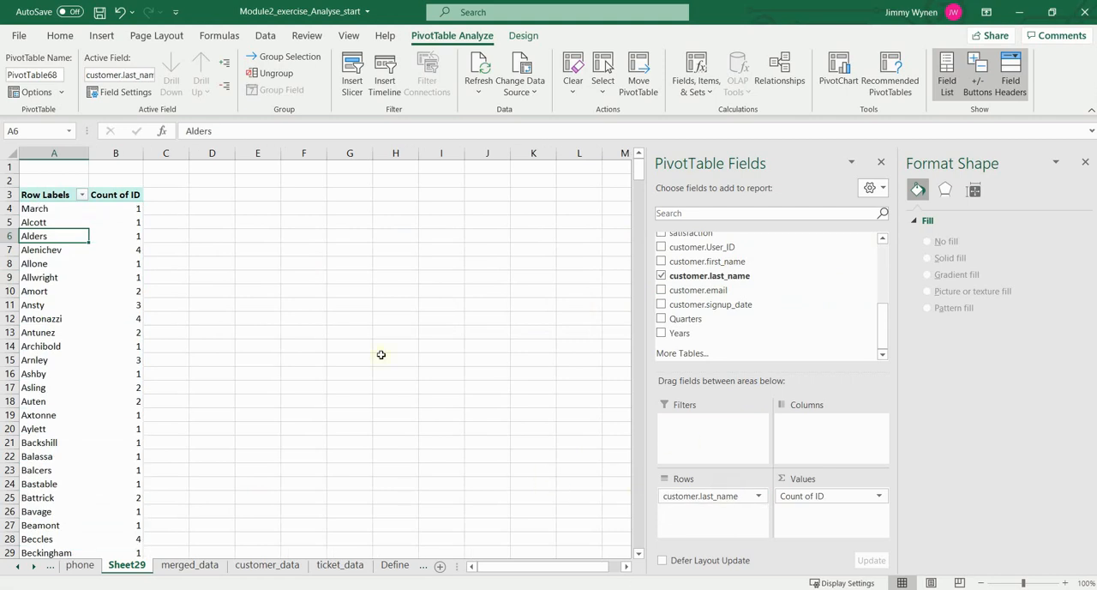
click(82, 193)
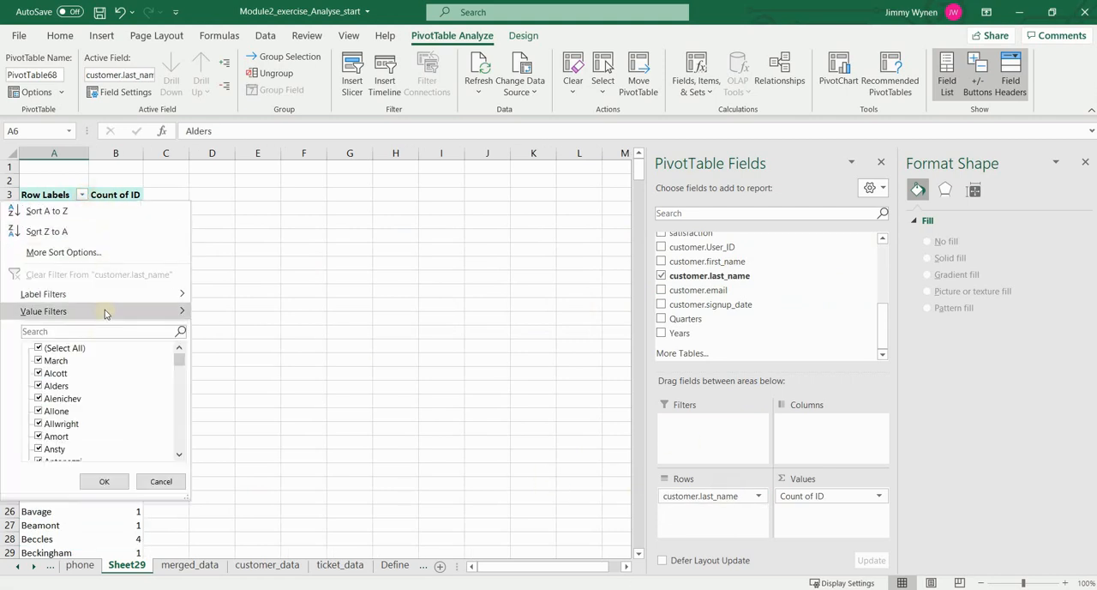
click(242, 476)
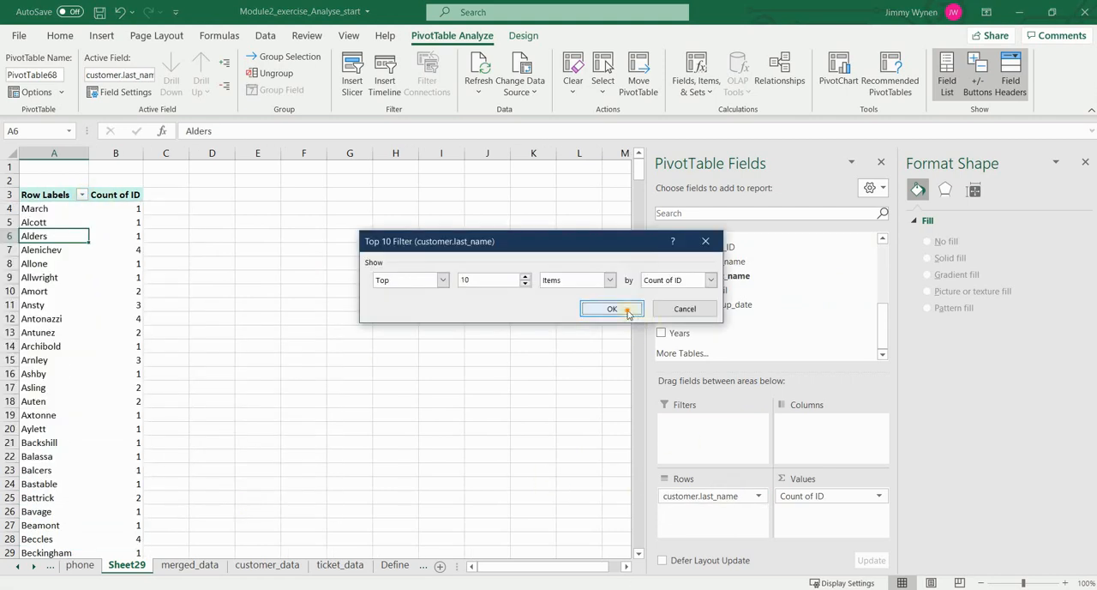
click(597, 309)
Step: Insert a column PivotChart of the filtered ticket counts by last name and position it beside the PivotTable
key(Down)
key(Down)
key(Down)
key(Down)
key(Down)
key(Right)
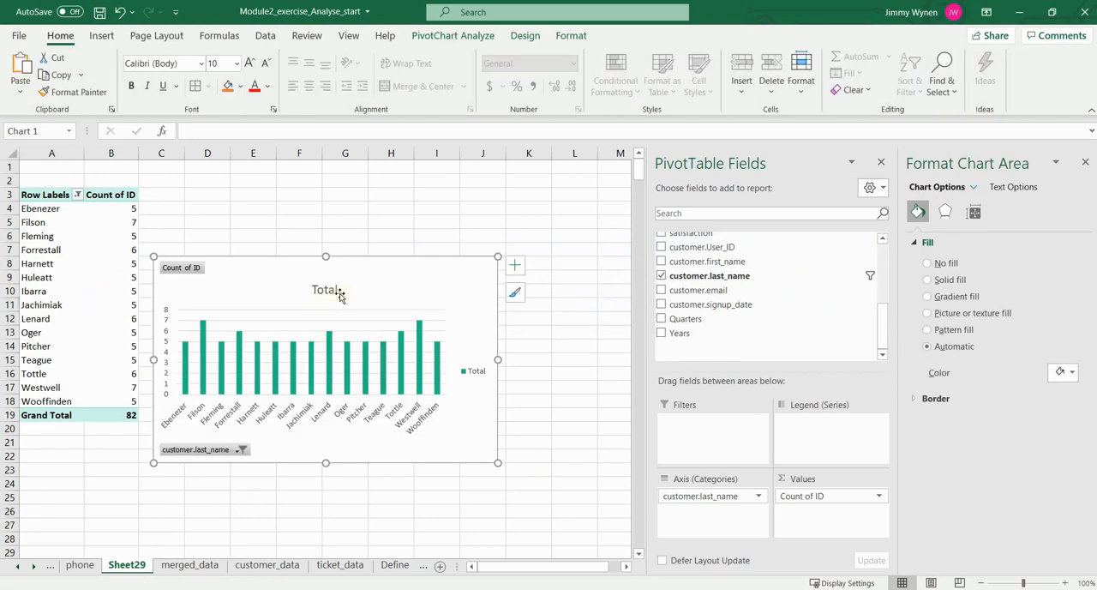
mouse_move(408, 302)
mouse_down()
mouse_move(481, 228)
mouse_move(420, 314)
mouse_up()
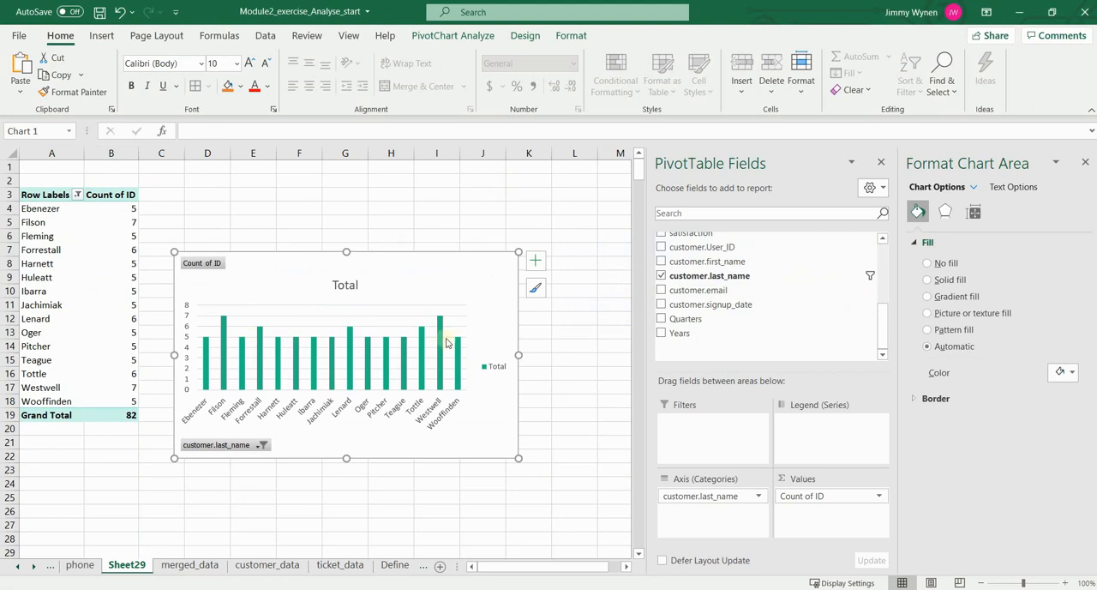
Step: Split the PivotChart's series by contact, then enlarge and reposition the chart
scroll(759, 296, up, 10)
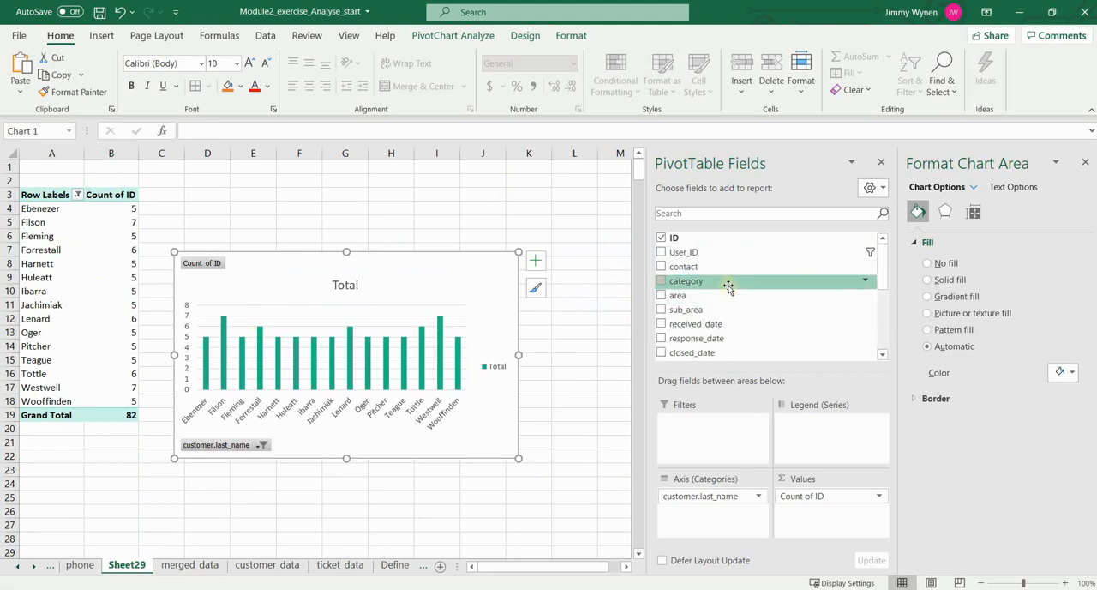
drag(715, 269, 838, 442)
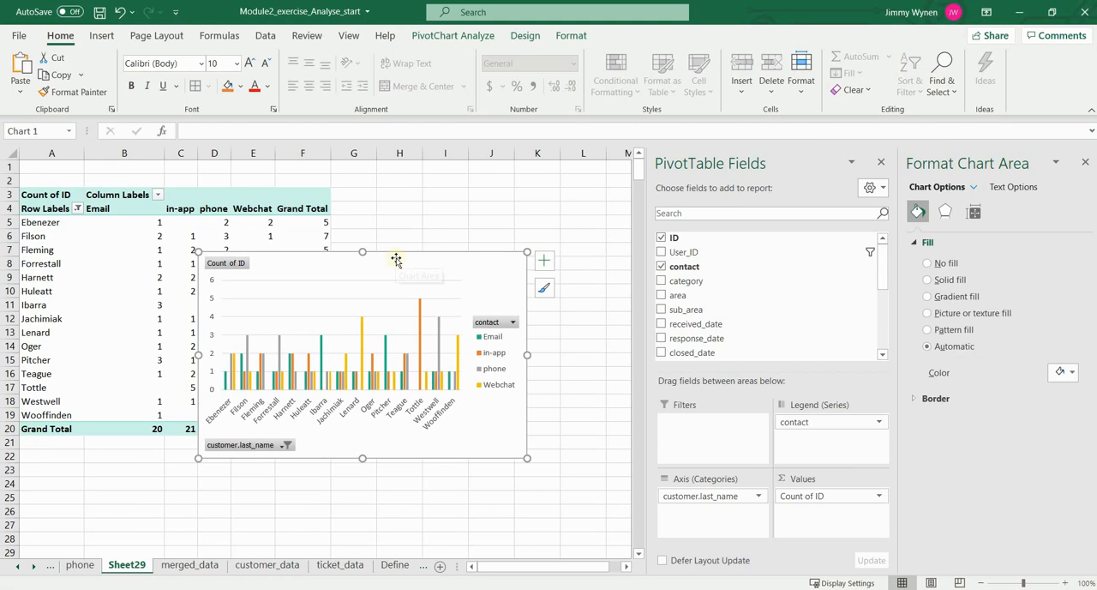
drag(396, 259, 374, 250)
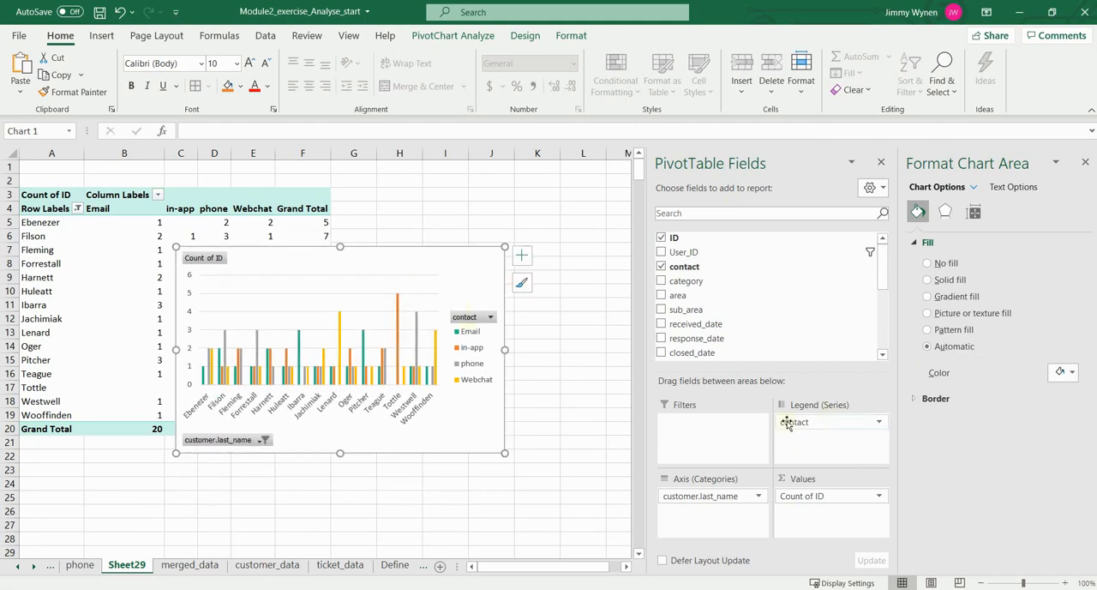
drag(504, 453, 596, 517)
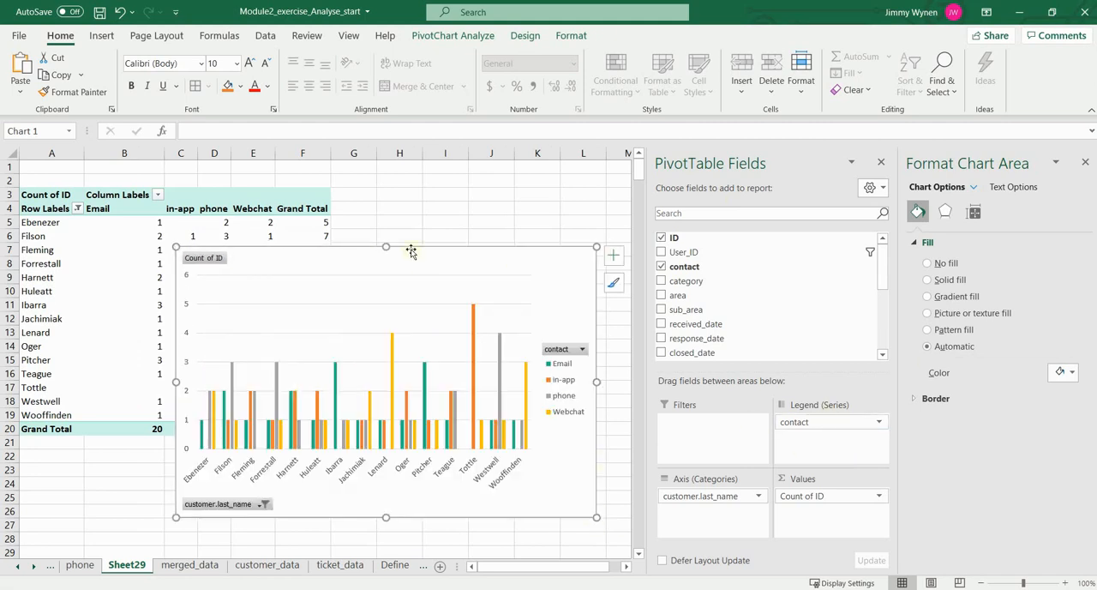
click(270, 224)
click(472, 254)
drag(473, 255, 428, 262)
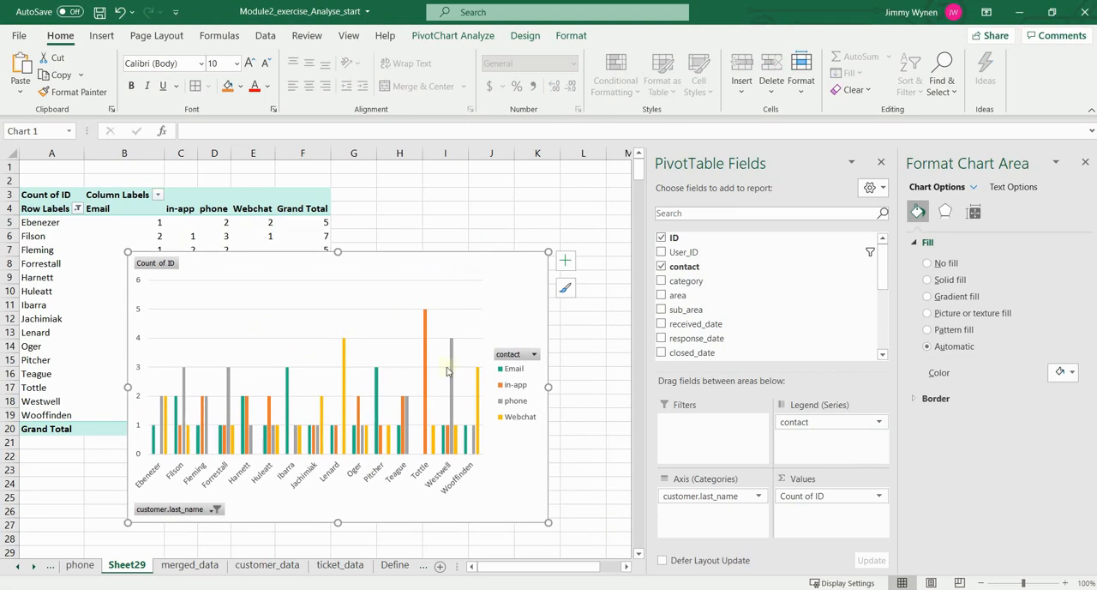
Step: Change the contact breakdown chart's type to Stacked Column
right_click(465, 255)
click(506, 317)
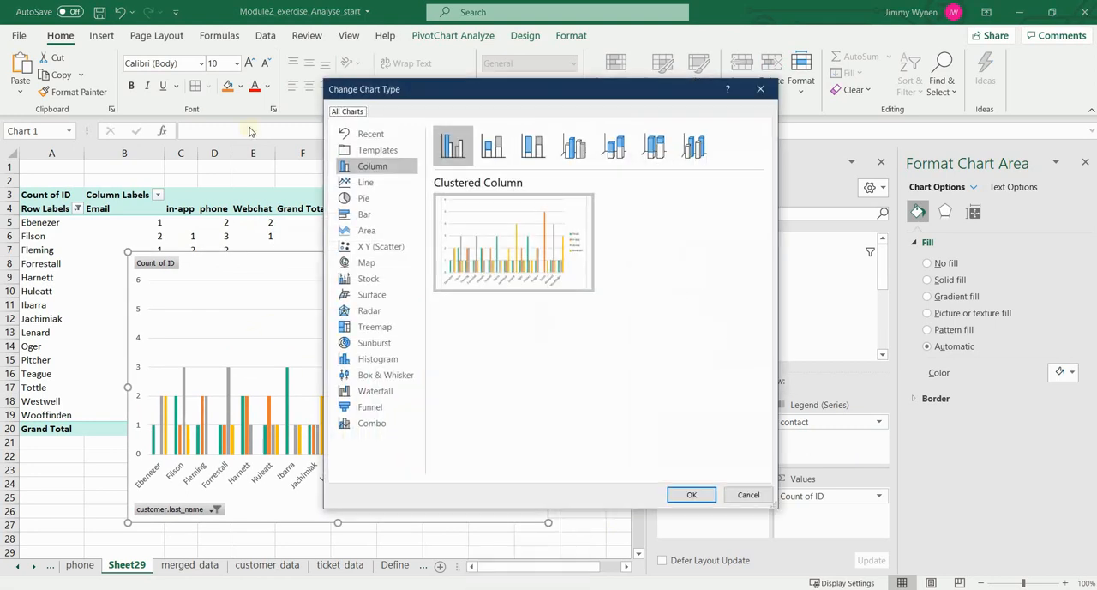
click(492, 148)
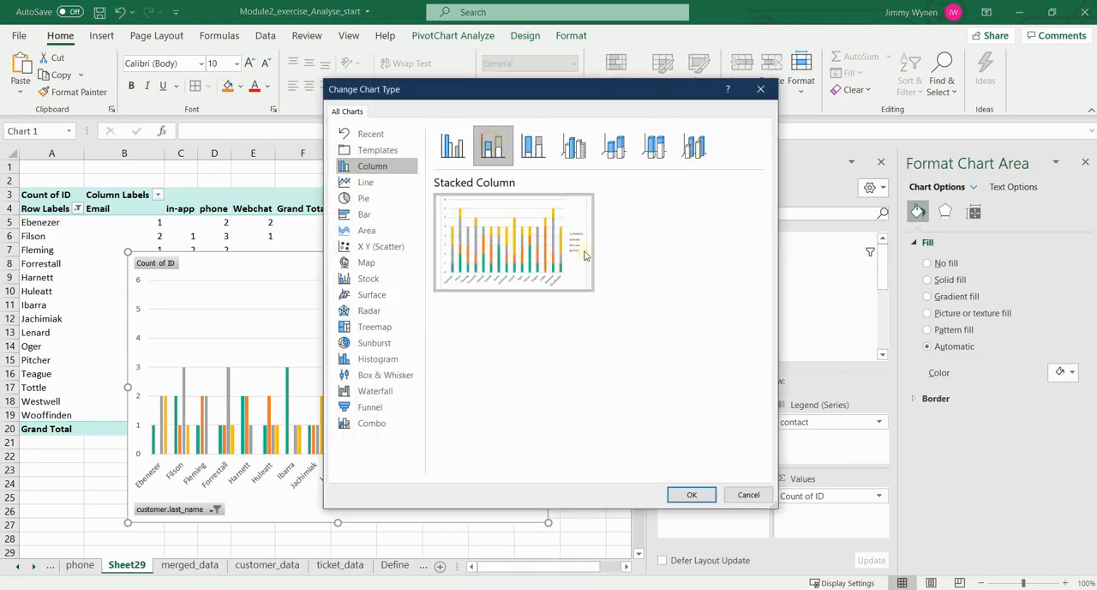
mouse_move(525, 208)
click(694, 494)
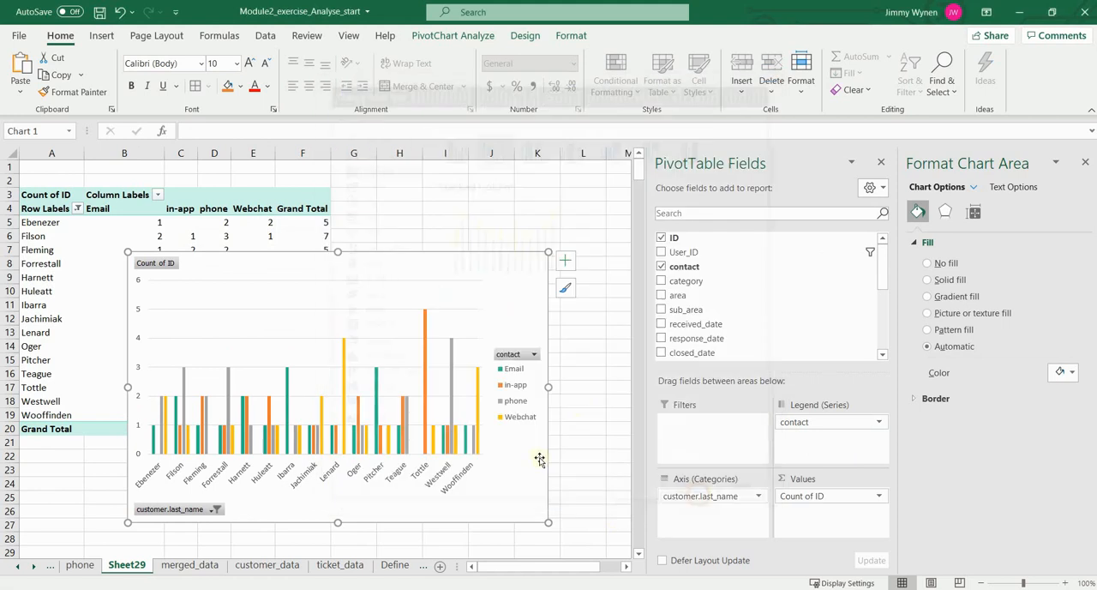
Step: Enlarge and reposition the stacked column chart and add data labels to its segments
drag(546, 523, 631, 570)
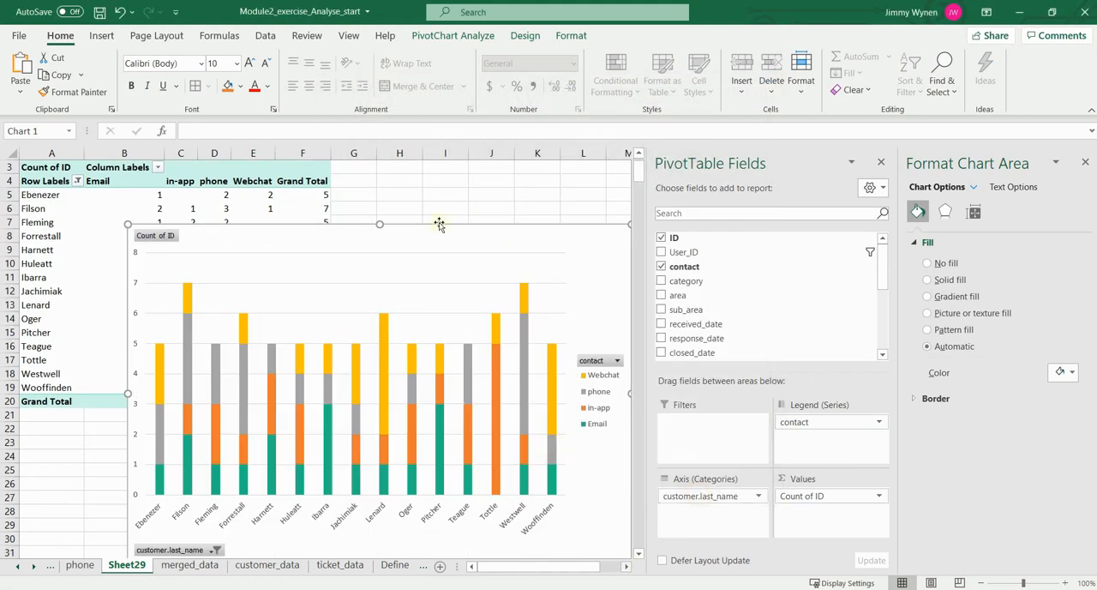
drag(484, 236, 411, 231)
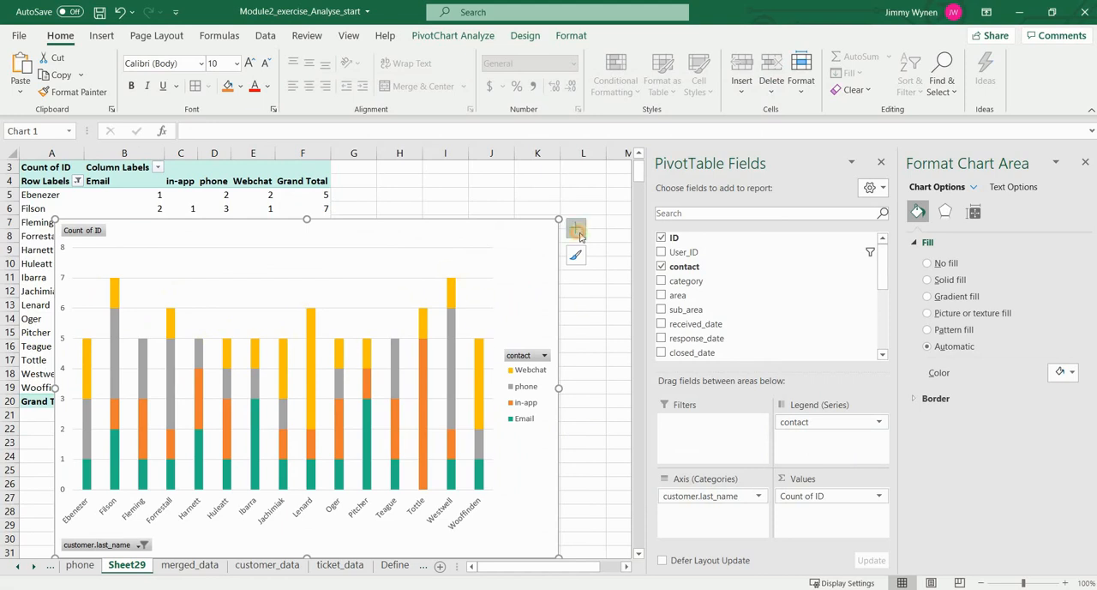
click(575, 227)
click(607, 289)
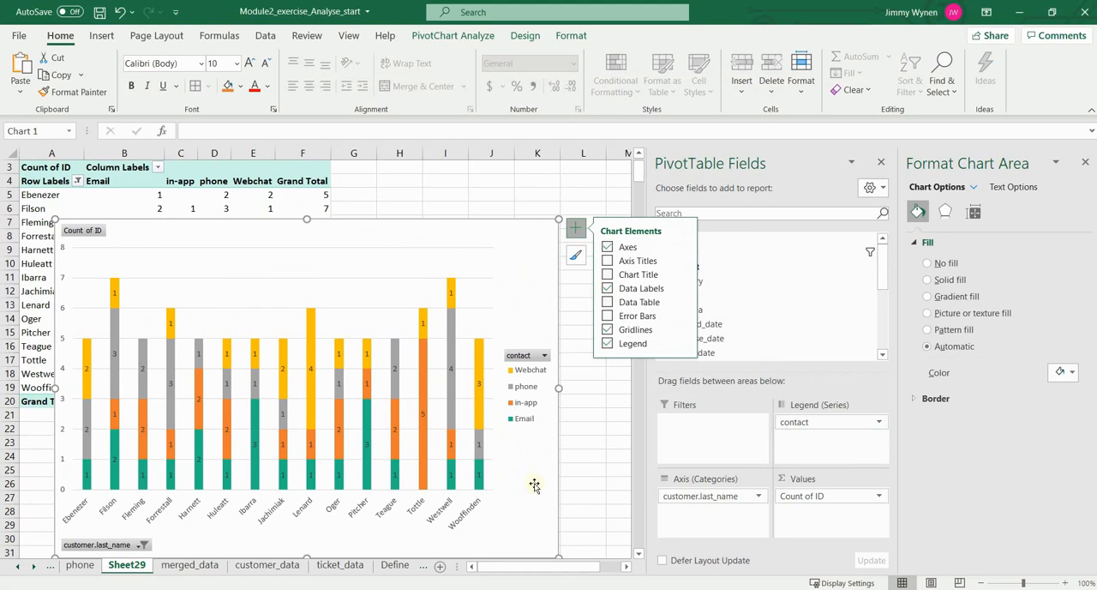
click(557, 195)
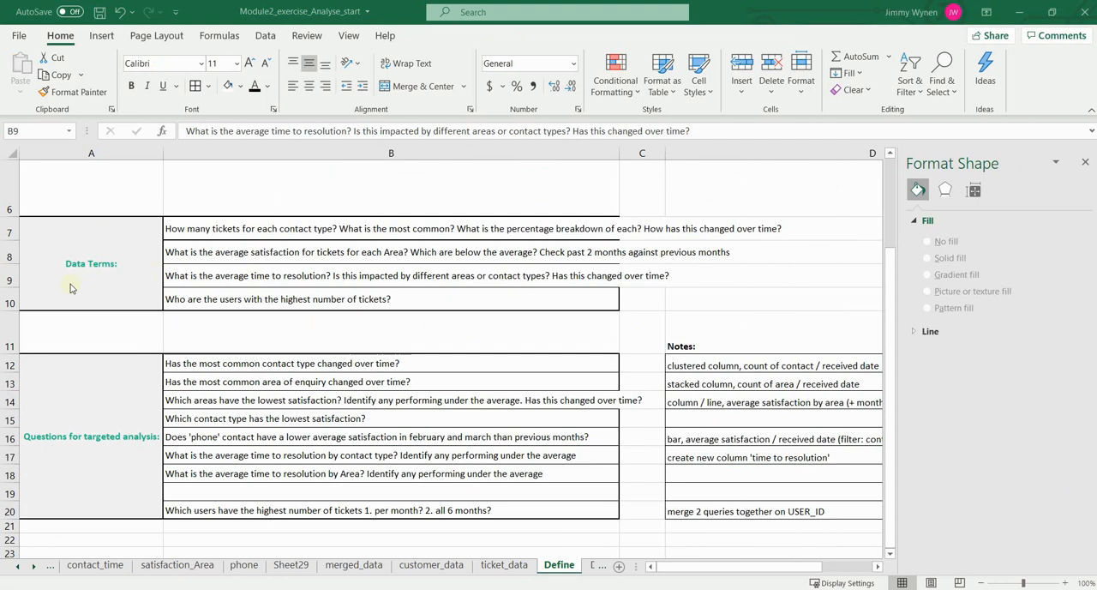
Step: Check the average resolution time question in B9 of the Define sheet and copy the Resolution sheet's PivotTable E2:F8 to I2
click(249, 276)
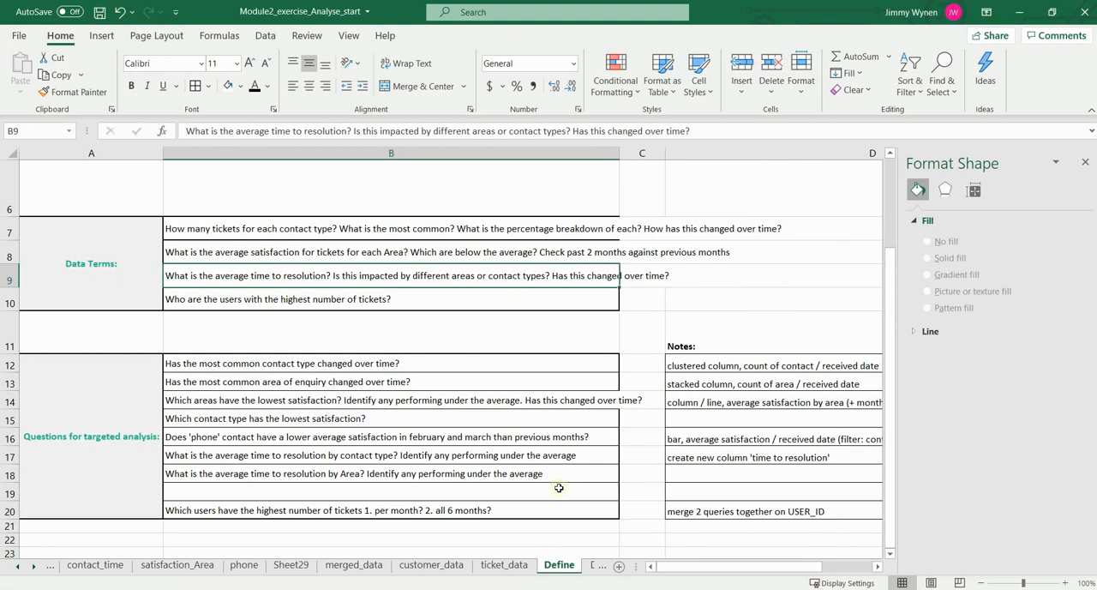
click(51, 568)
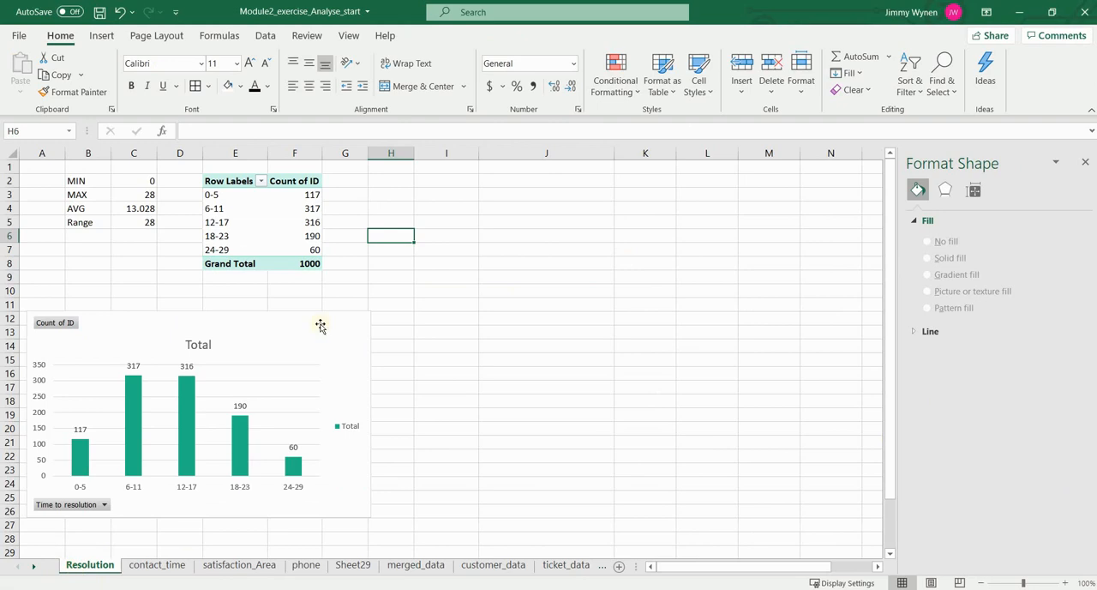
drag(238, 181, 312, 260)
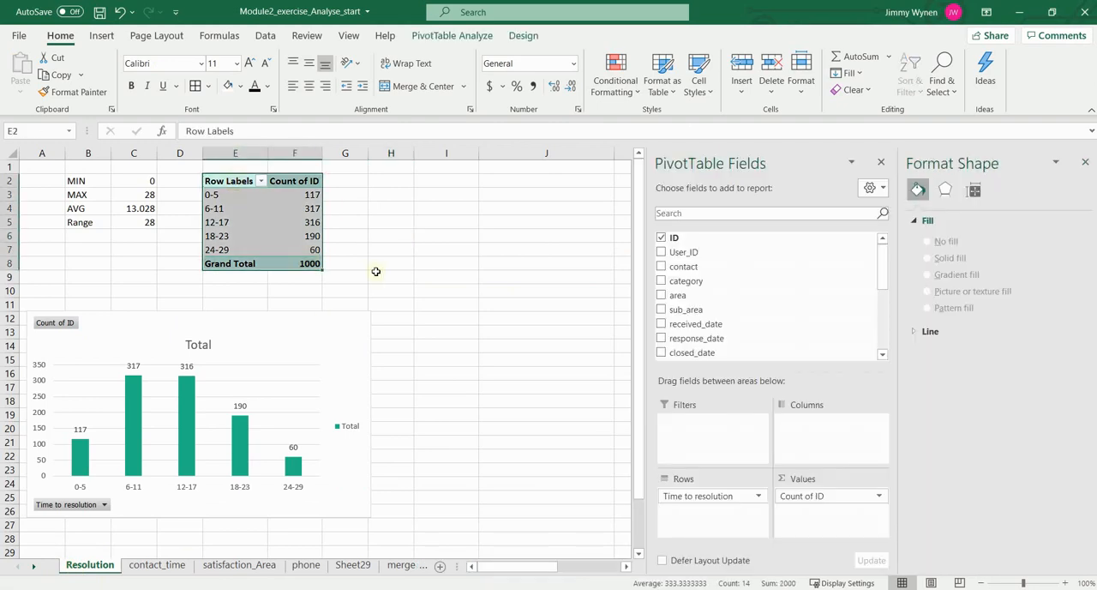
key(ctrl+c)
click(457, 182)
key(ctrl+v)
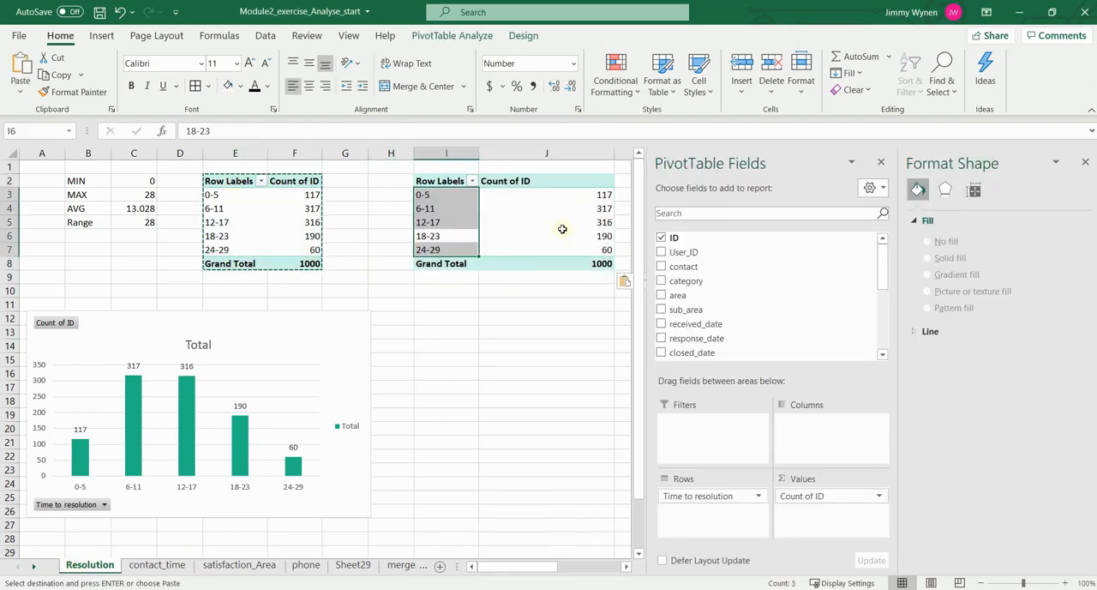
click(560, 224)
scroll(551, 551, right, 3)
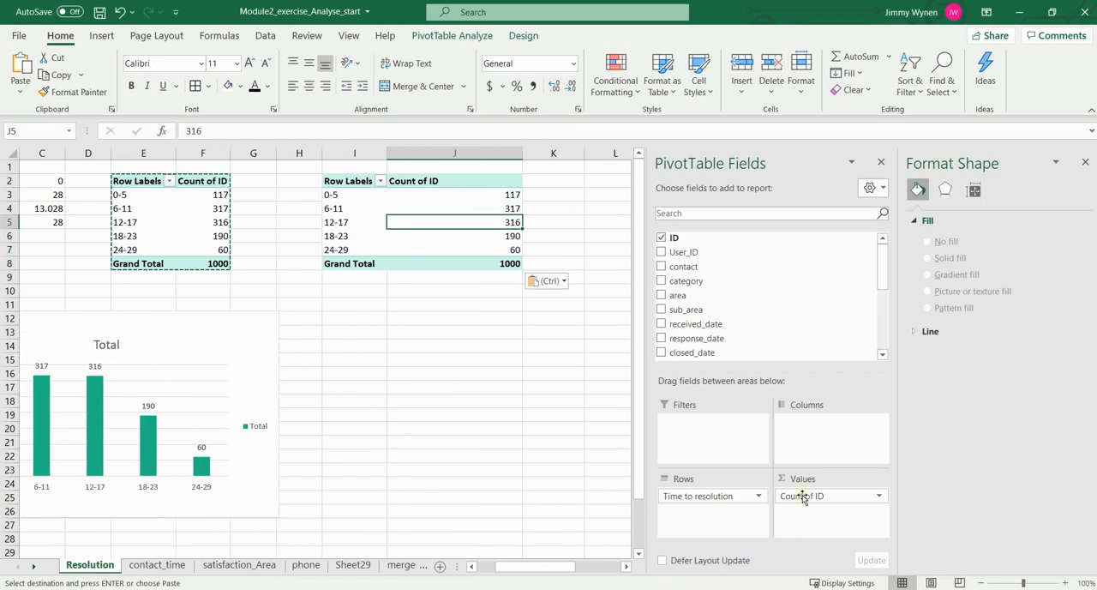
Step: Remove Count of ID from the copied PivotTable and move Time to resolution from its rows to its values, summarised by Average
drag(801, 496, 551, 452)
drag(734, 497, 879, 498)
click(878, 498)
click(827, 481)
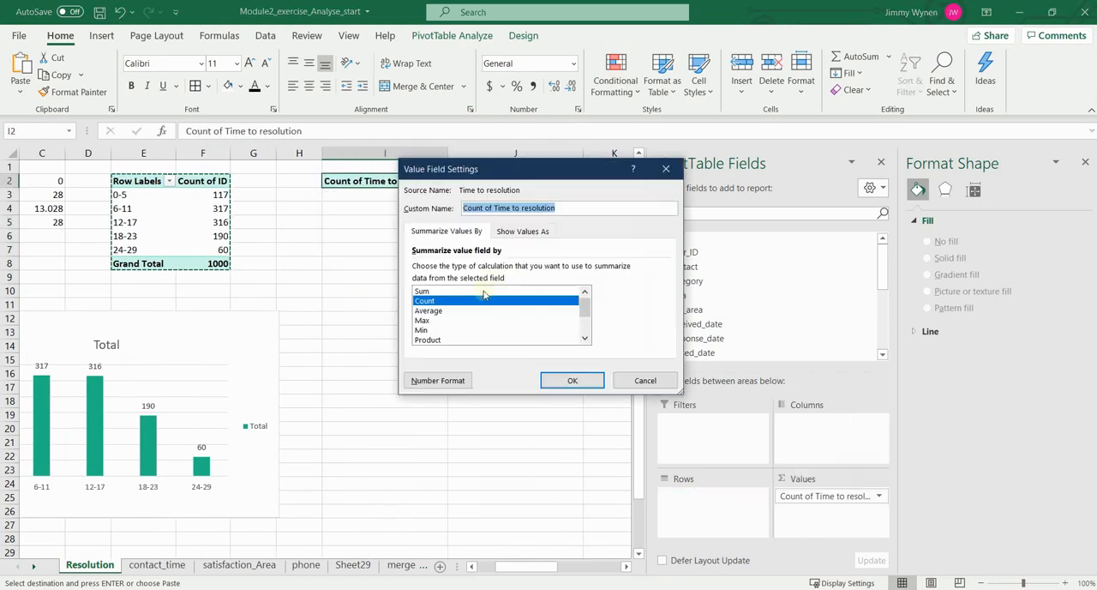
click(428, 310)
click(573, 381)
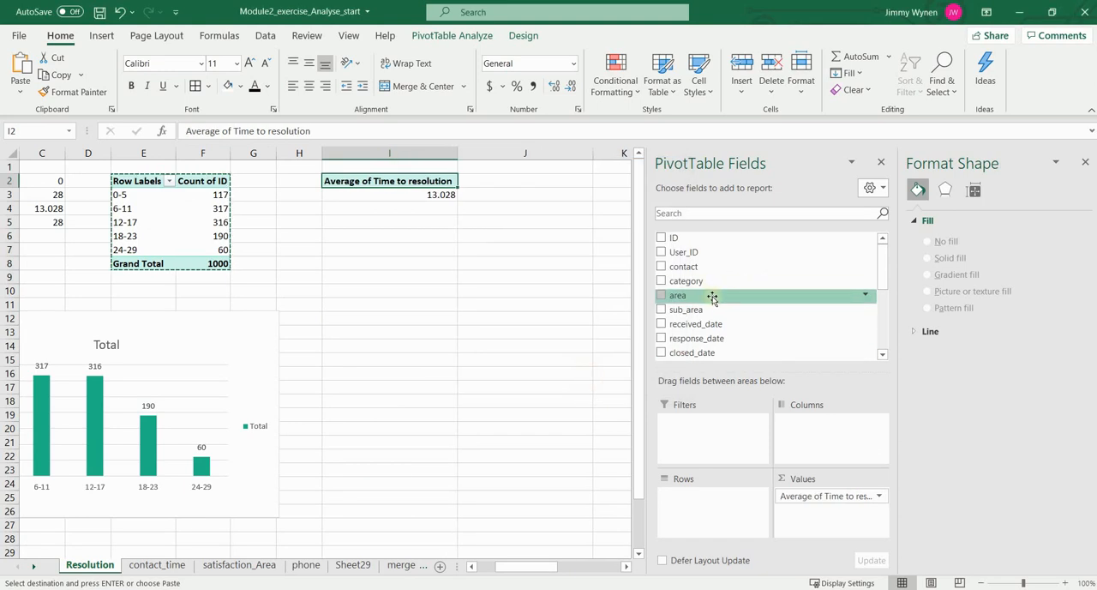
Step: Add area to the copied PivotTable's rows and insert a column PivotChart from it, enlarged and placed below the table
drag(712, 296, 728, 506)
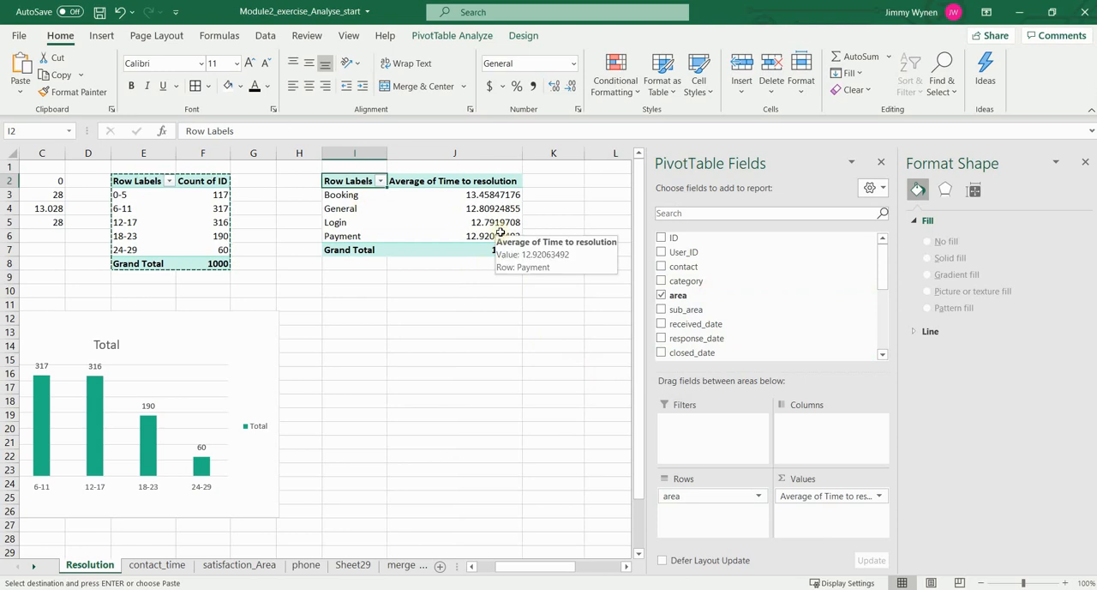
key(alt+F1)
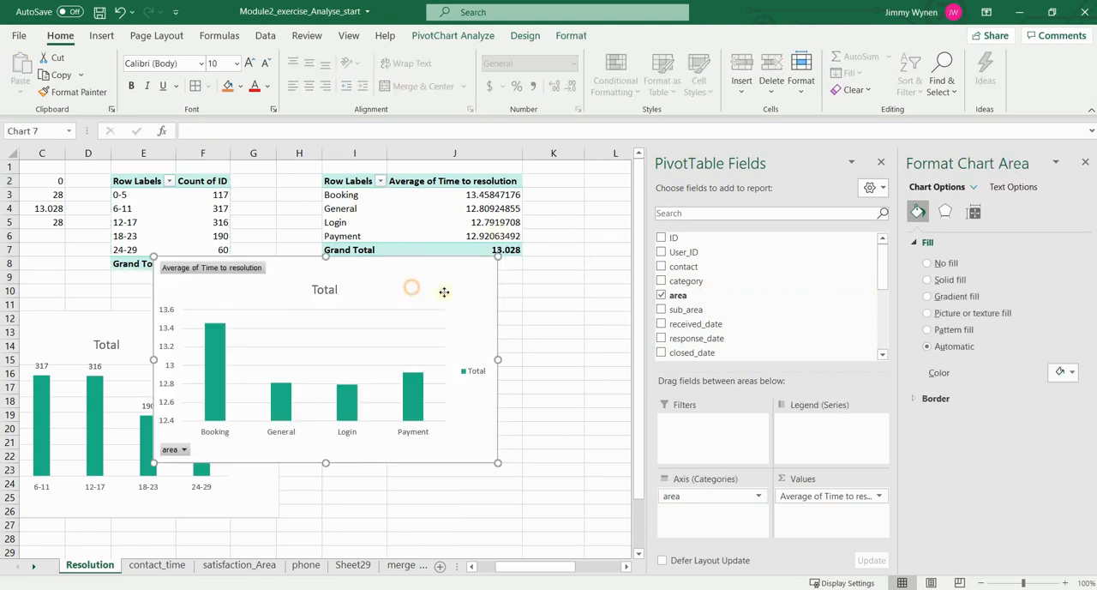
drag(479, 433, 580, 506)
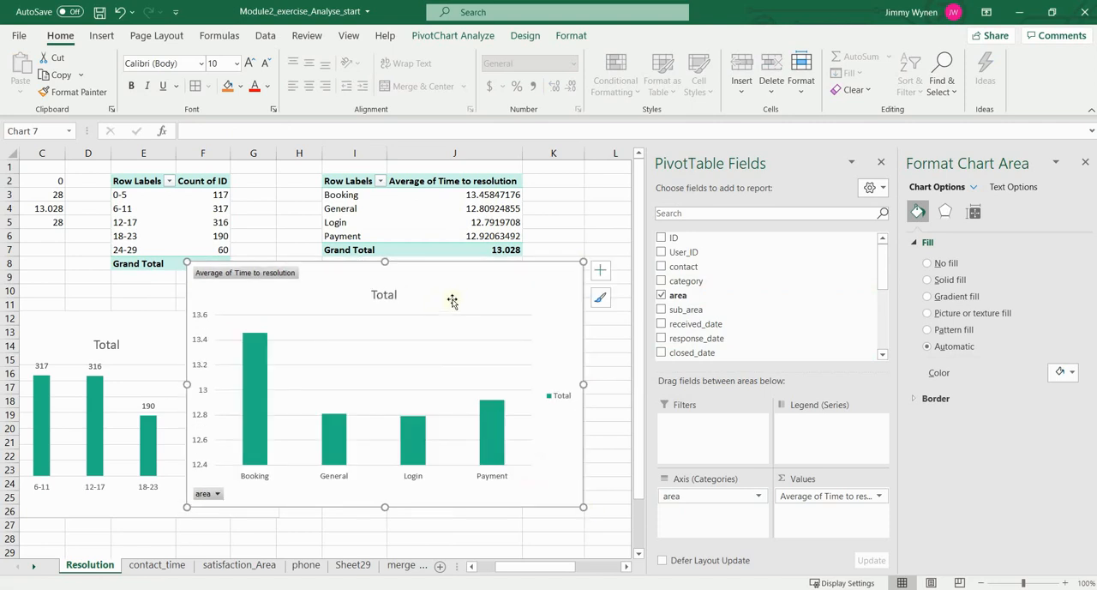
drag(455, 279, 424, 269)
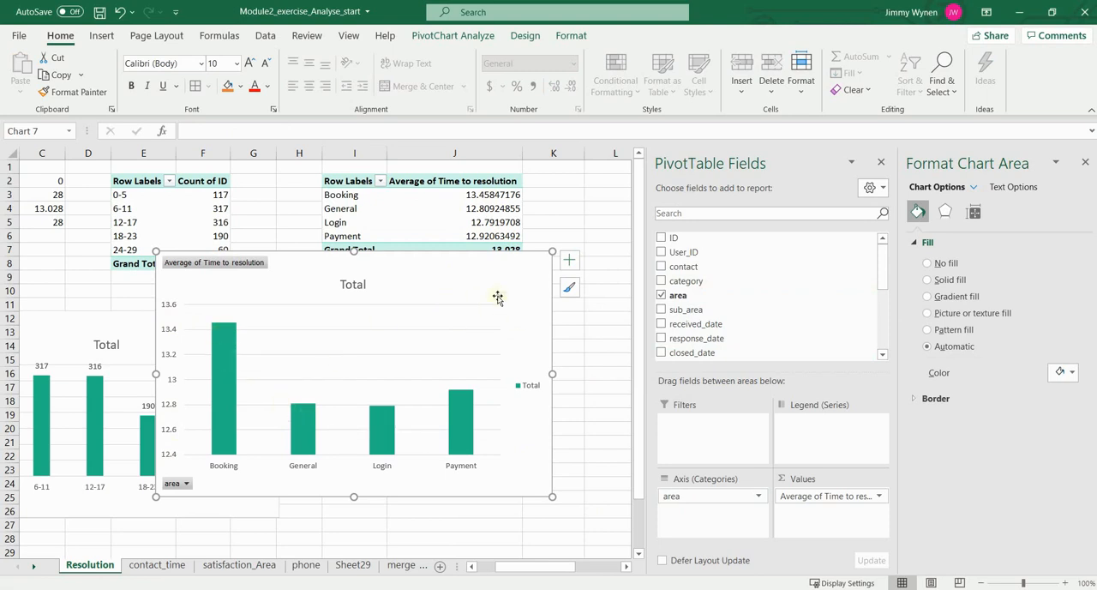
drag(500, 269, 527, 267)
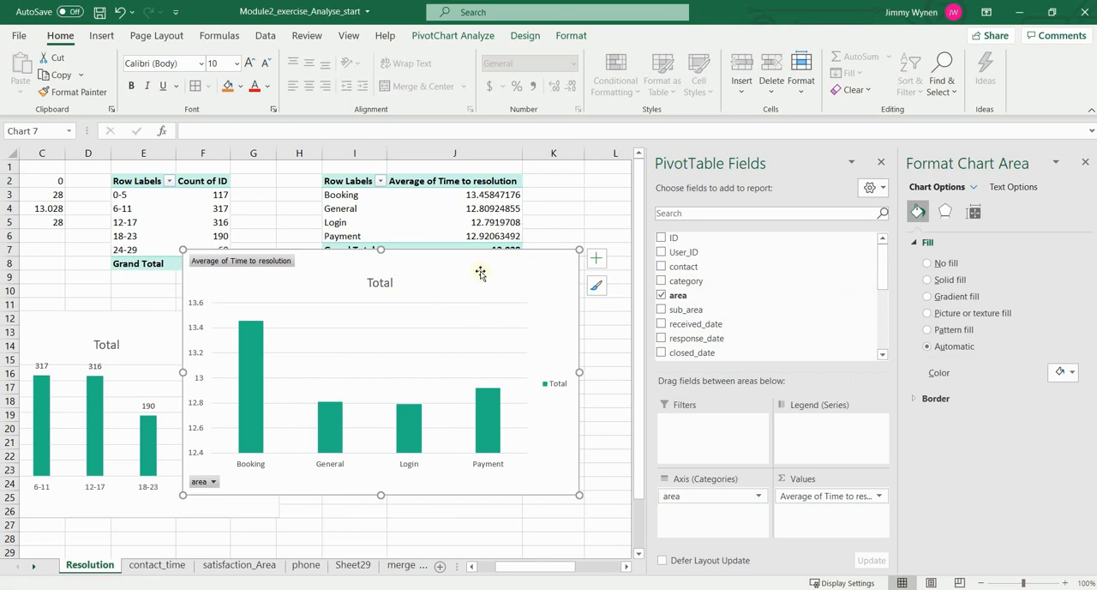
Step: Set the minimum bound of the vertical axis on the average resolution time by area chart to 0
click(214, 426)
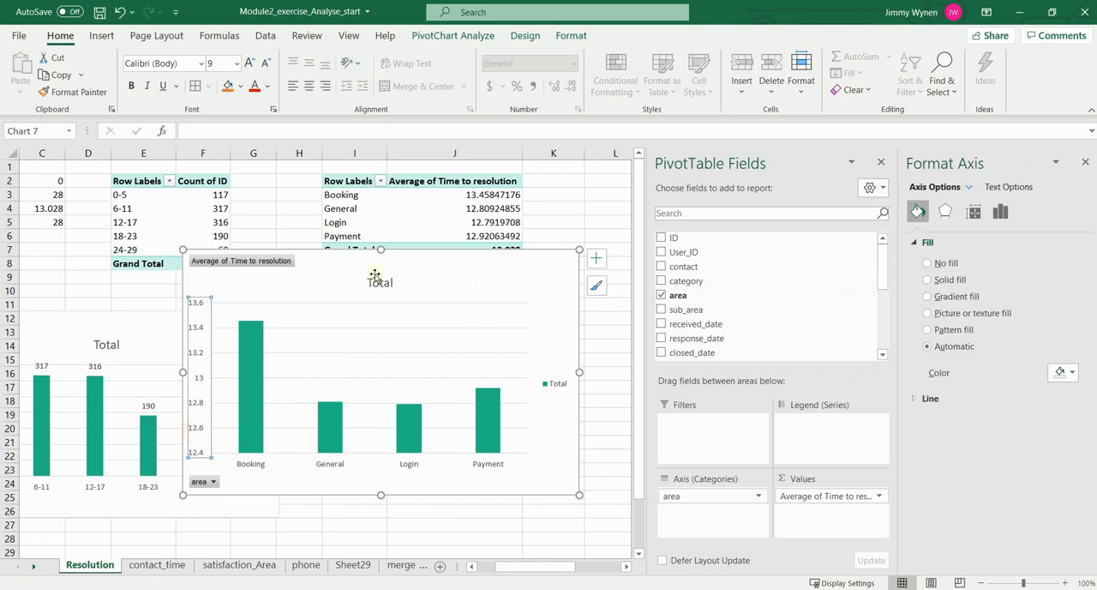
right_click(199, 356)
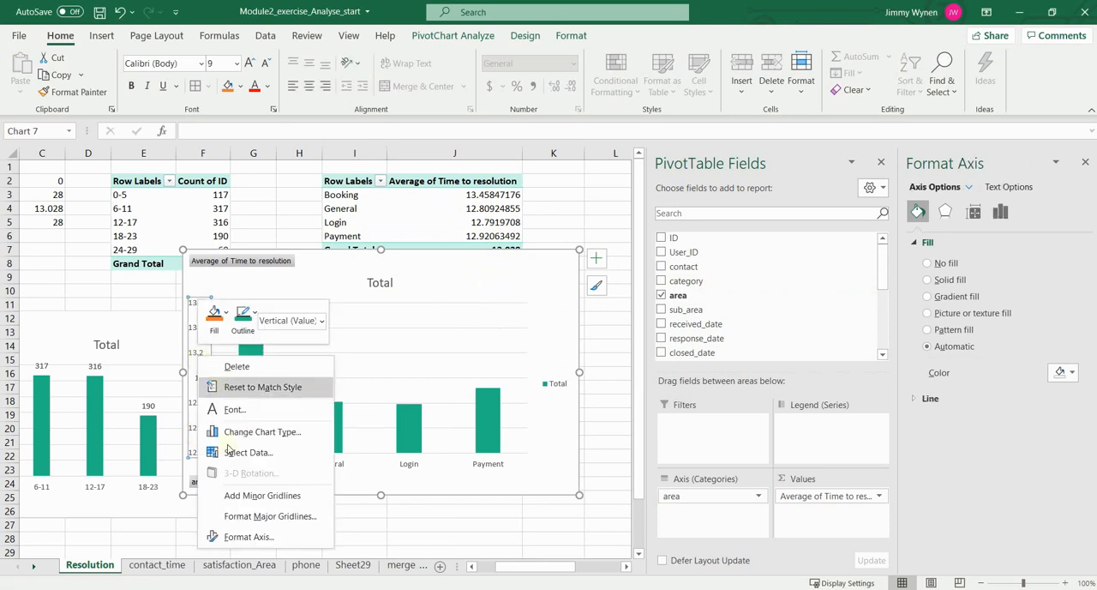
click(283, 538)
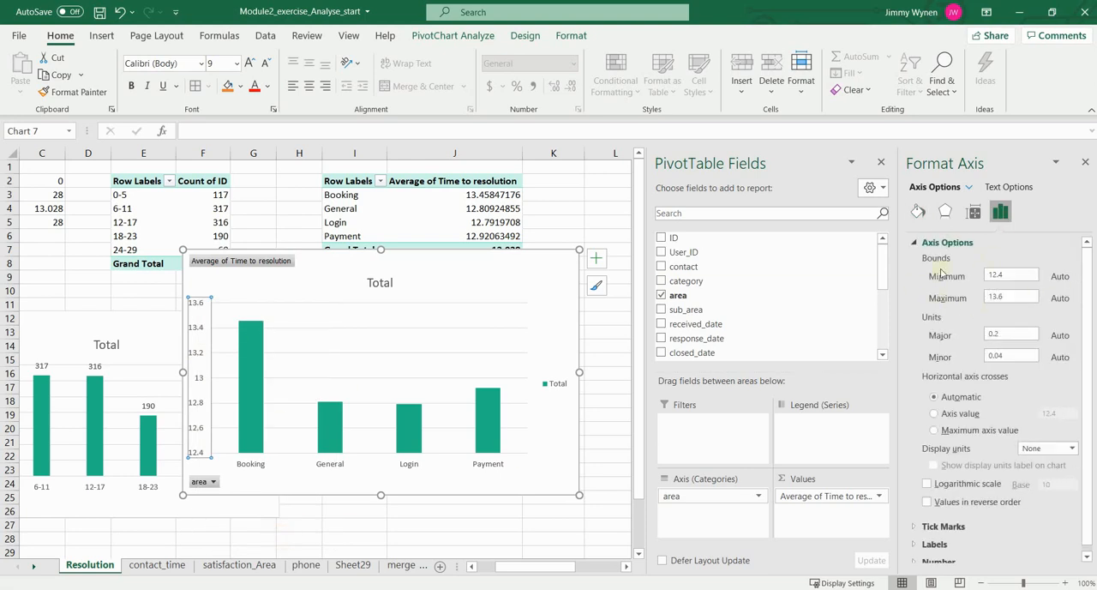
right_click(193, 359)
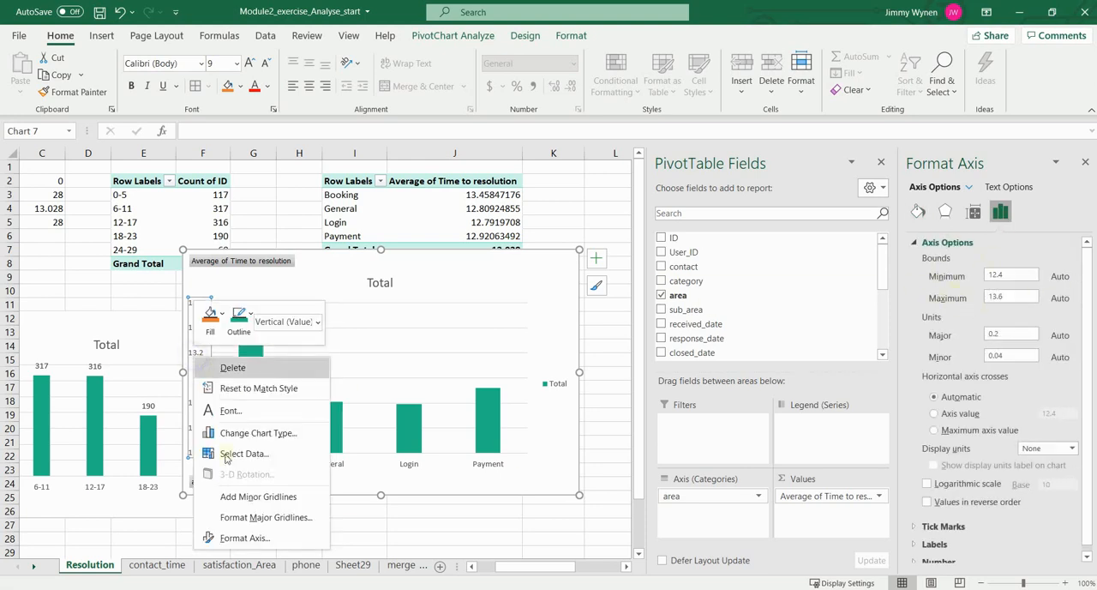
click(257, 538)
click(1019, 272)
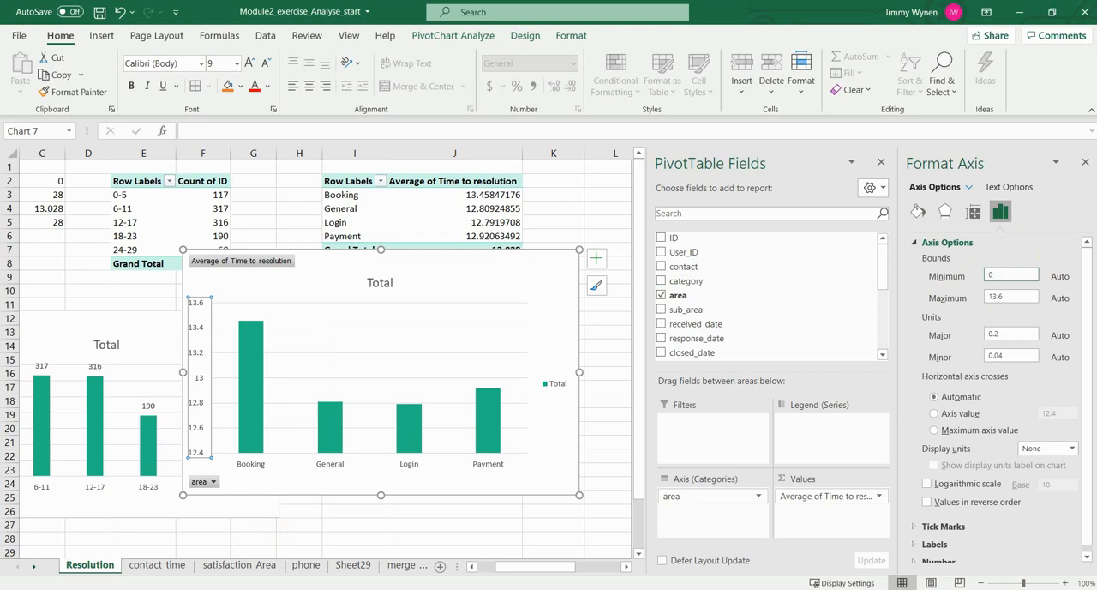
key(Return)
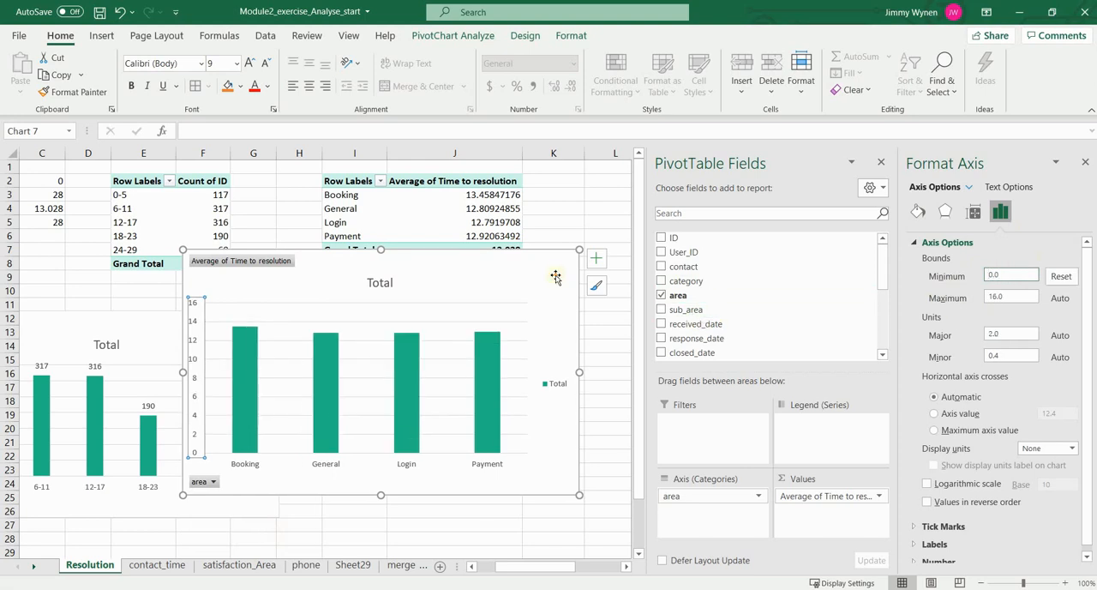
Step: Delete the area chart and replace area with contact in the rows of the average resolution time PivotTable
click(555, 276)
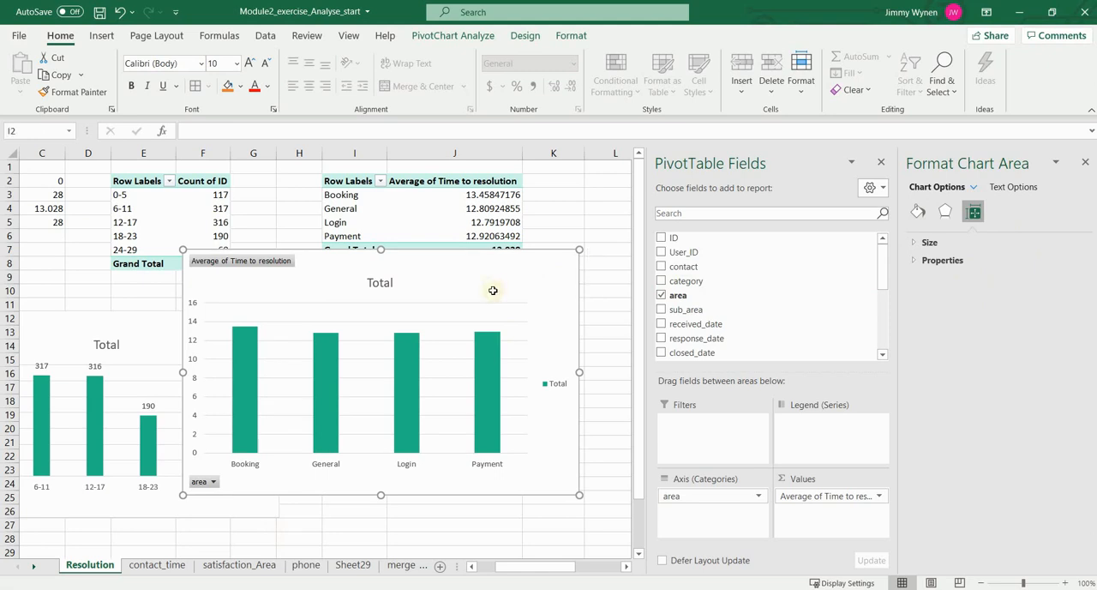
key(Delete)
click(443, 235)
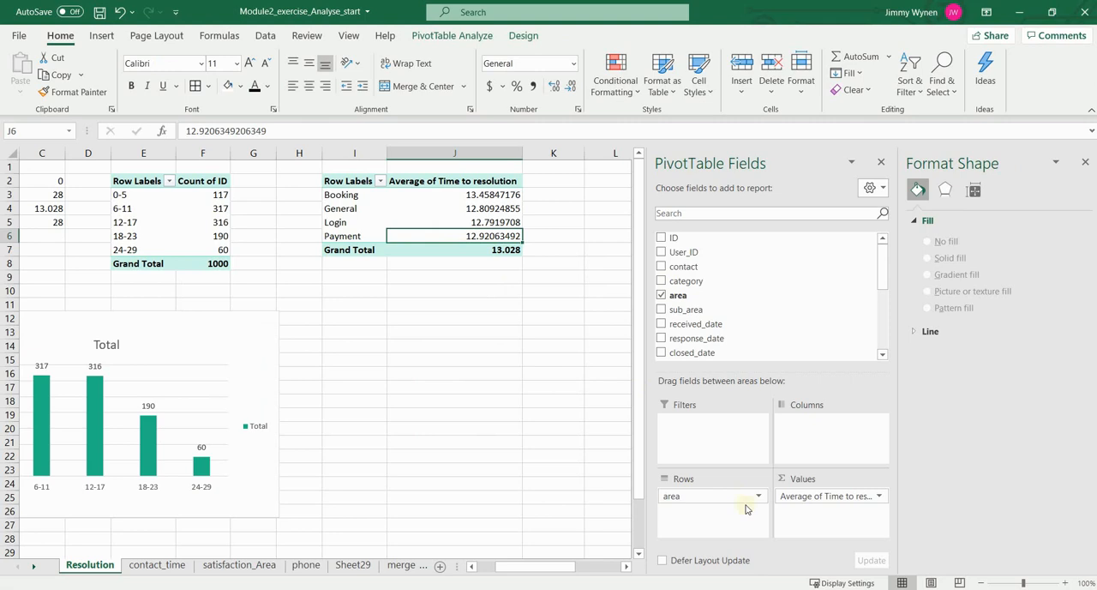
drag(744, 497, 636, 490)
drag(681, 268, 710, 509)
Step: Insert a column PivotChart of average resolution time by contact and set its vertical axis minimum to 0
click(474, 210)
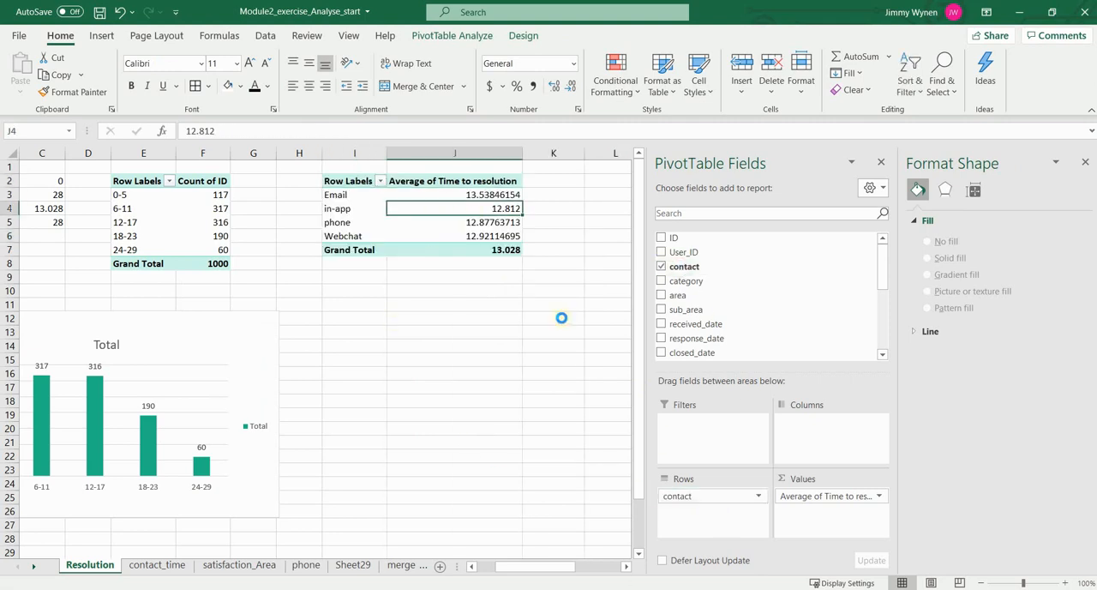
drag(447, 291, 493, 297)
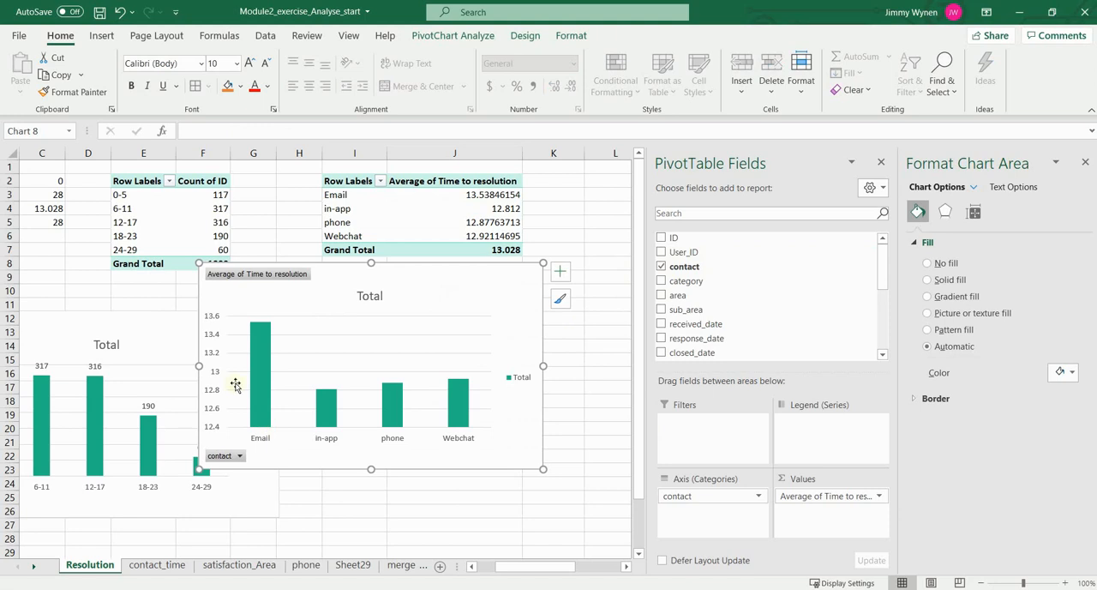
click(219, 379)
right_click(220, 378)
click(270, 558)
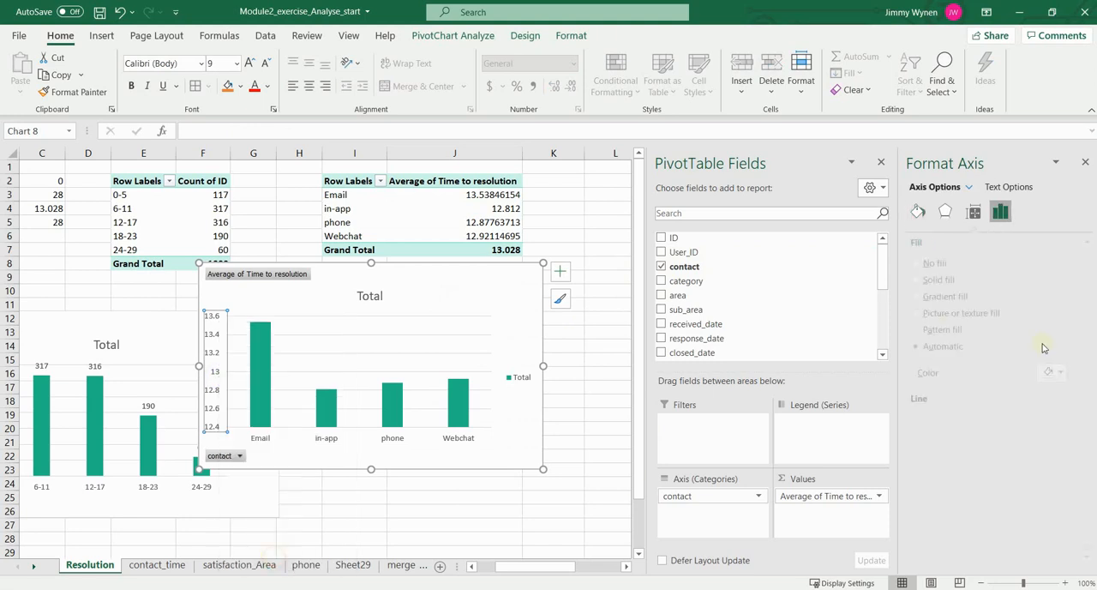
drag(1020, 275, 971, 279)
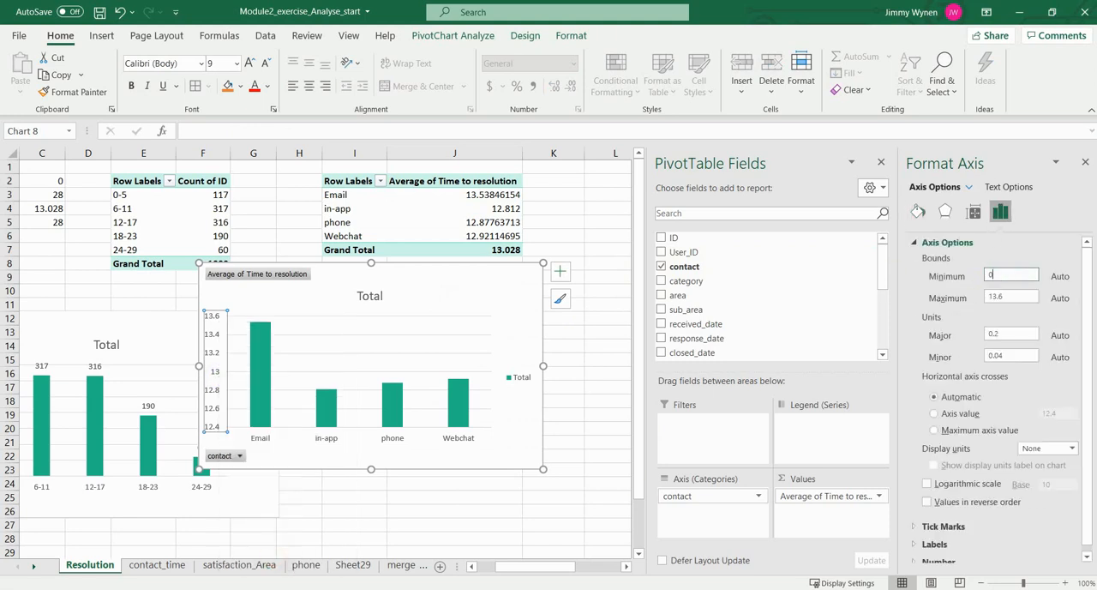
text(0)
key(Return)
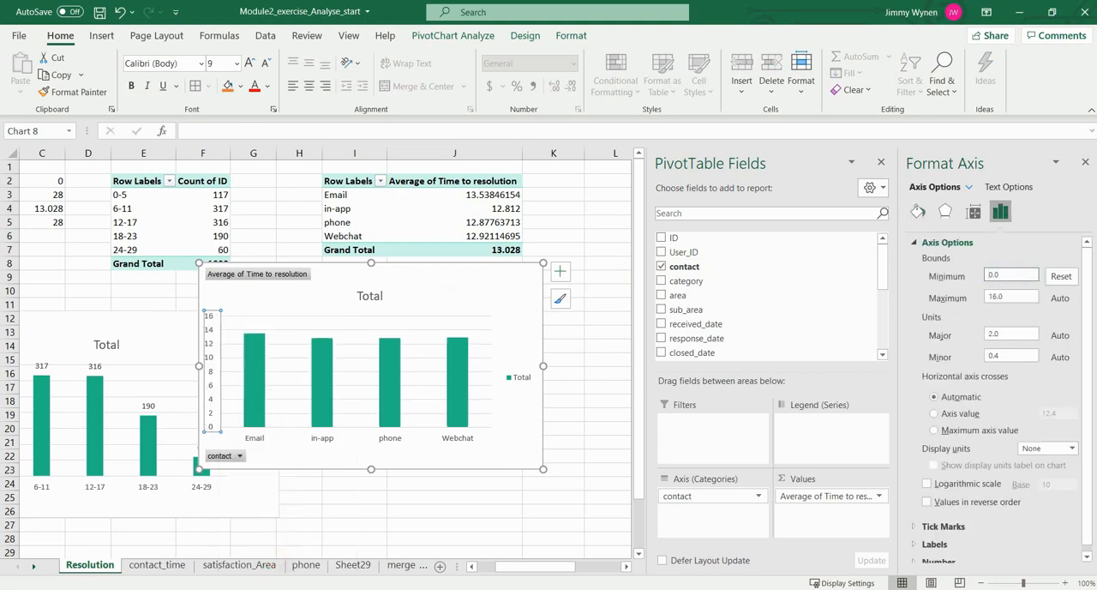
Step: Delete the contact chart and replace contact with satisfaction in the rows of the average resolution time PivotTable
click(390, 292)
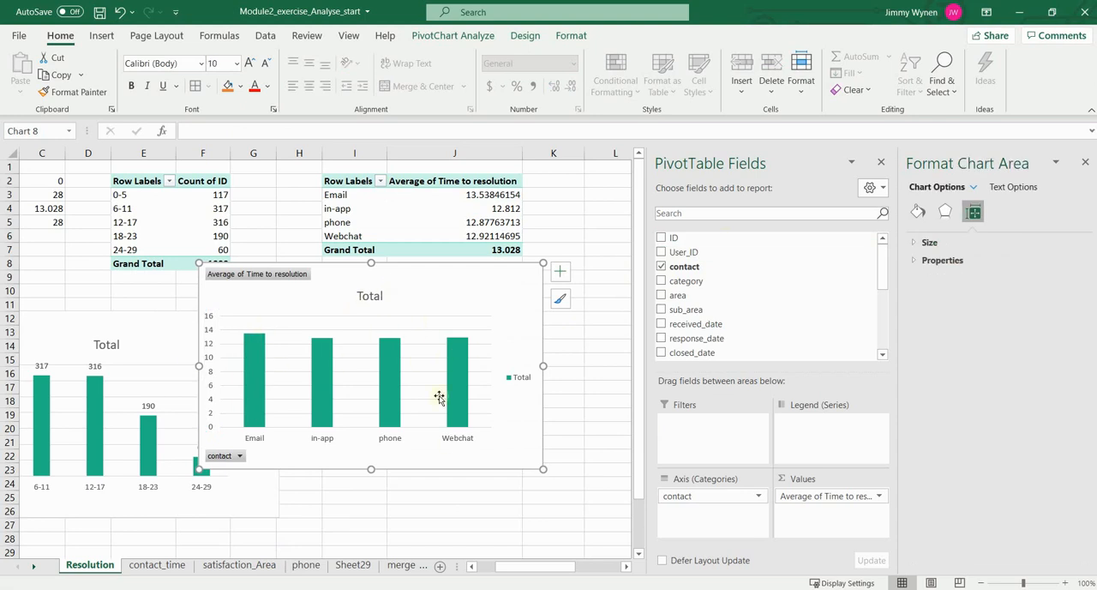
drag(489, 290, 485, 288)
key(Delete)
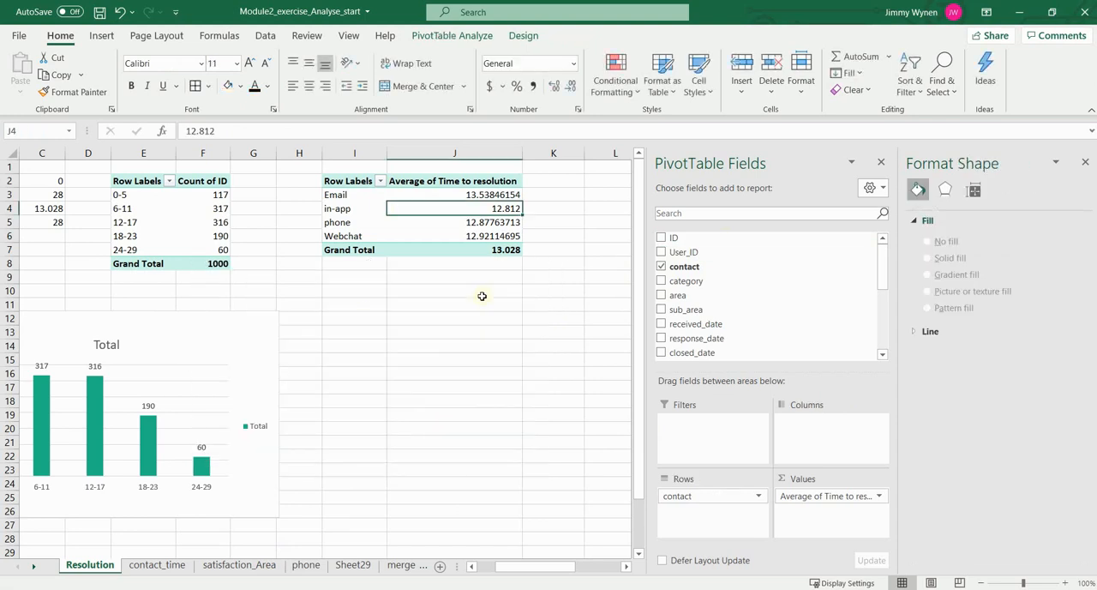
drag(716, 496, 538, 396)
scroll(810, 283, down, 2)
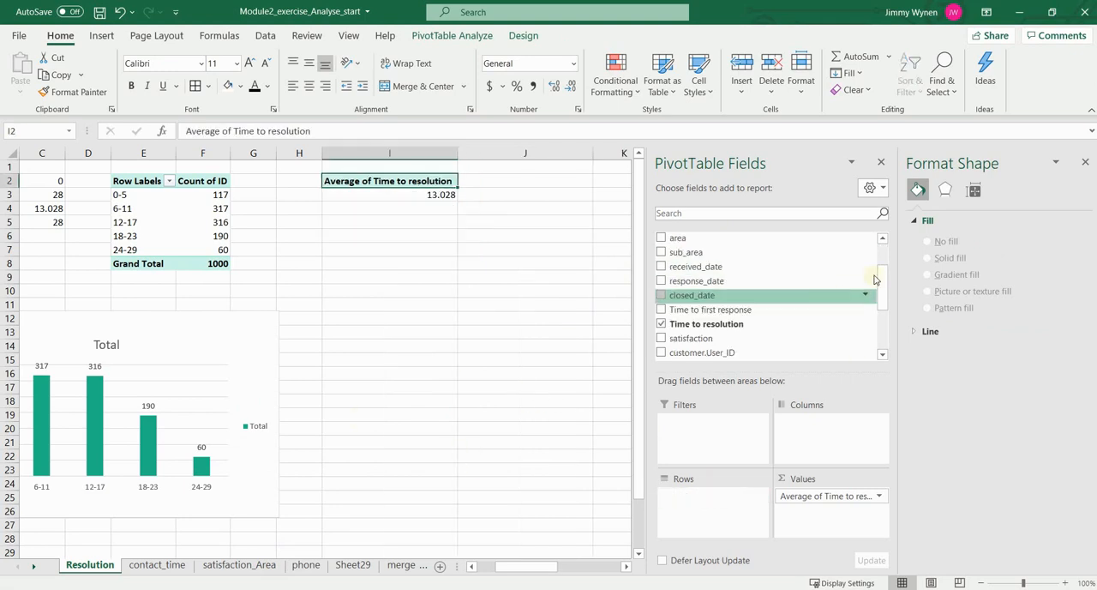
scroll(881, 289, down, 1)
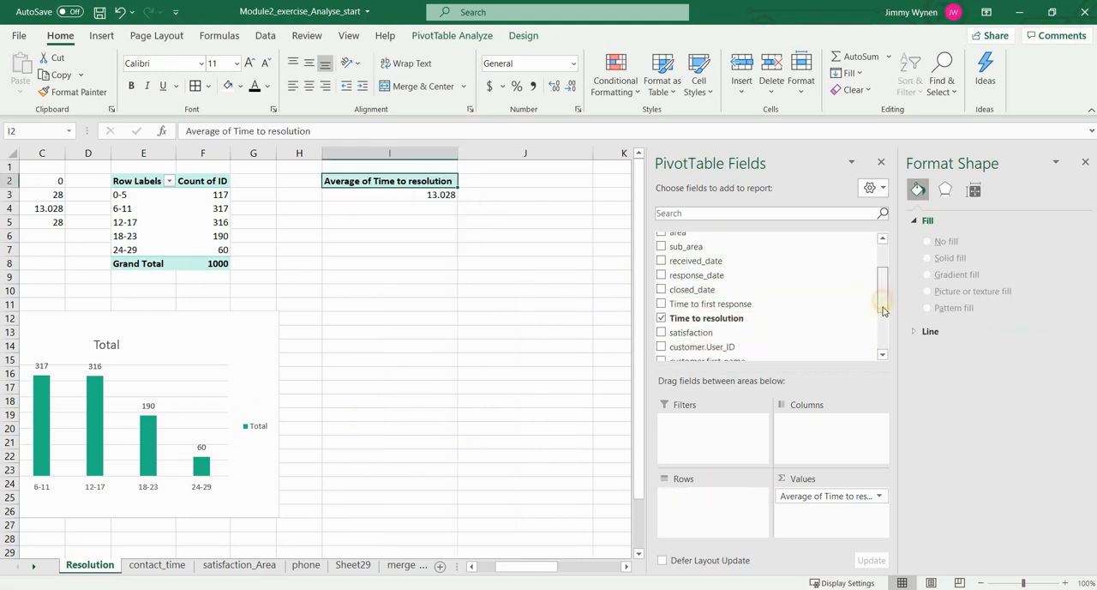
drag(752, 320, 720, 515)
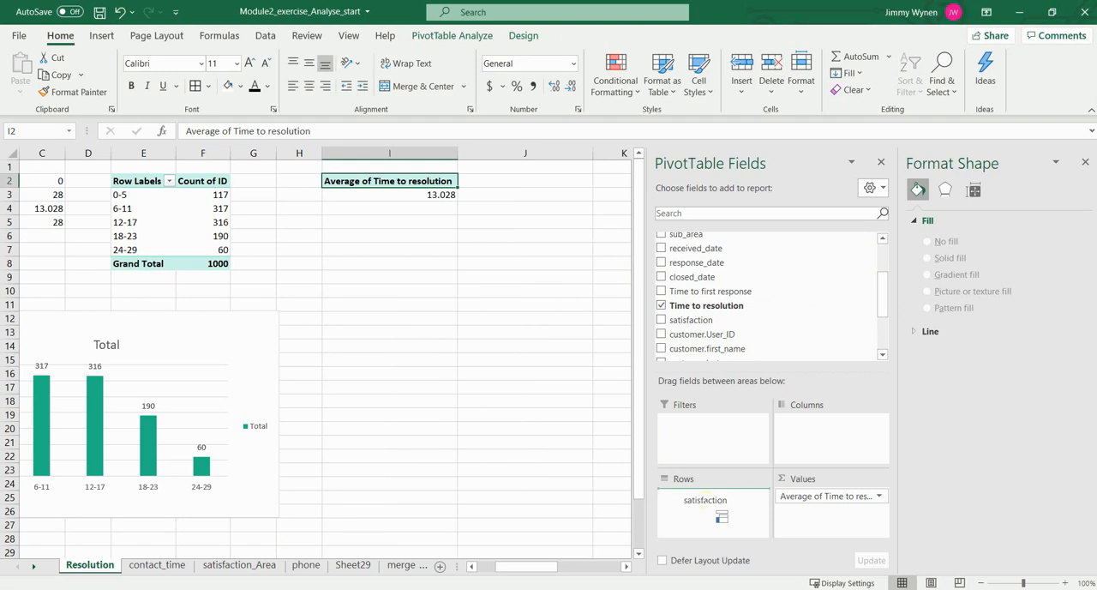
drag(721, 516, 720, 515)
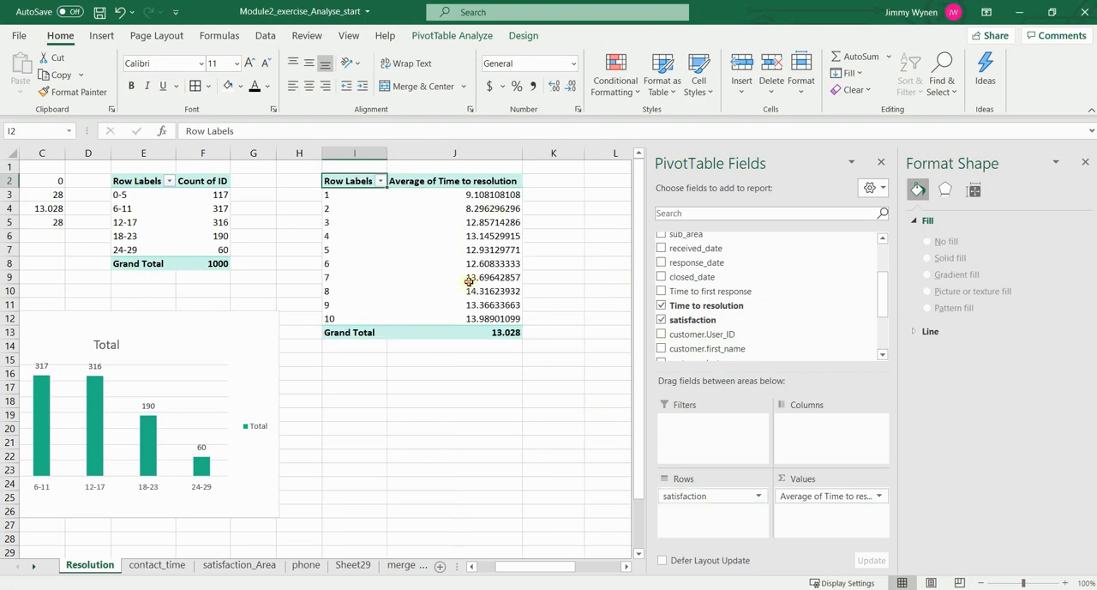
Step: Insert a column PivotChart of average resolution time by satisfaction, then enlarge and reposition it
click(469, 278)
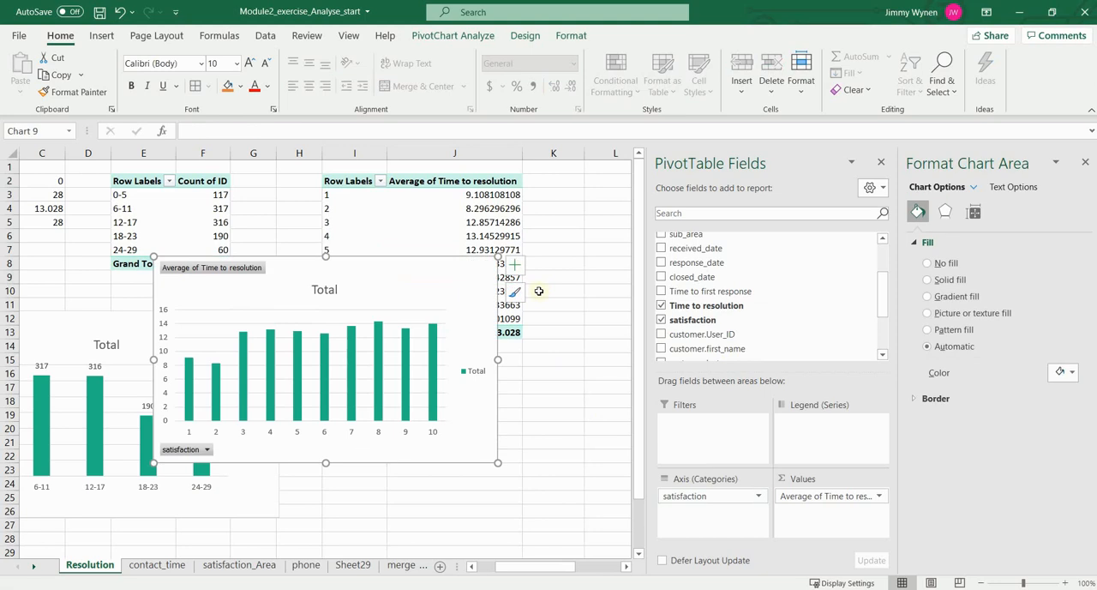
drag(500, 463, 594, 523)
drag(484, 316, 502, 271)
Step: Remove the satisfaction chart's legend, enlarge the chart further and move it down over the sheet so the PivotTable's first rows show
click(588, 358)
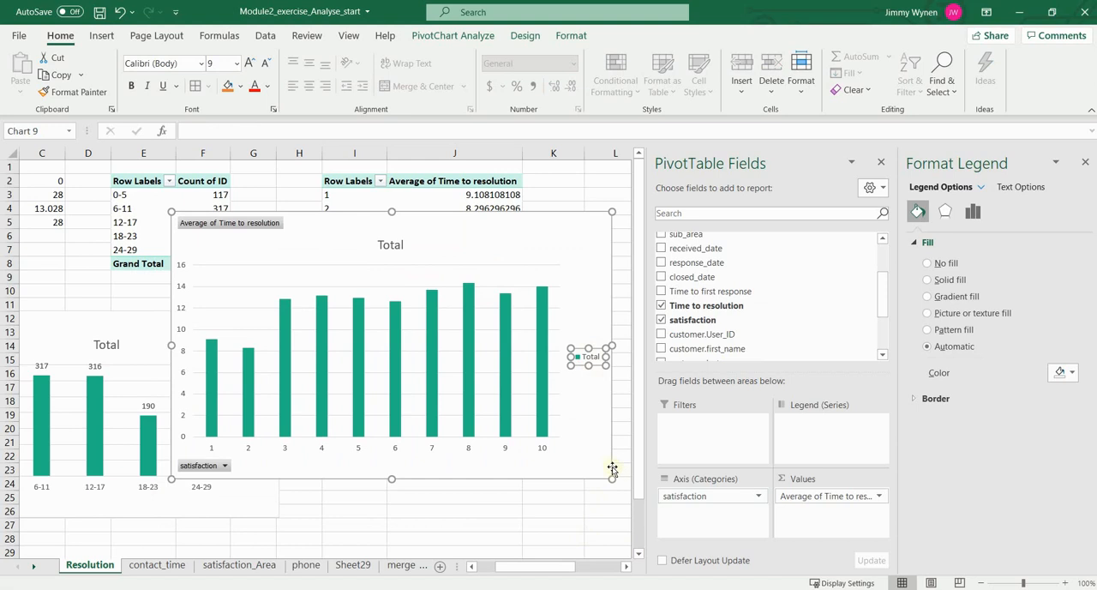
key(Delete)
drag(612, 478, 627, 497)
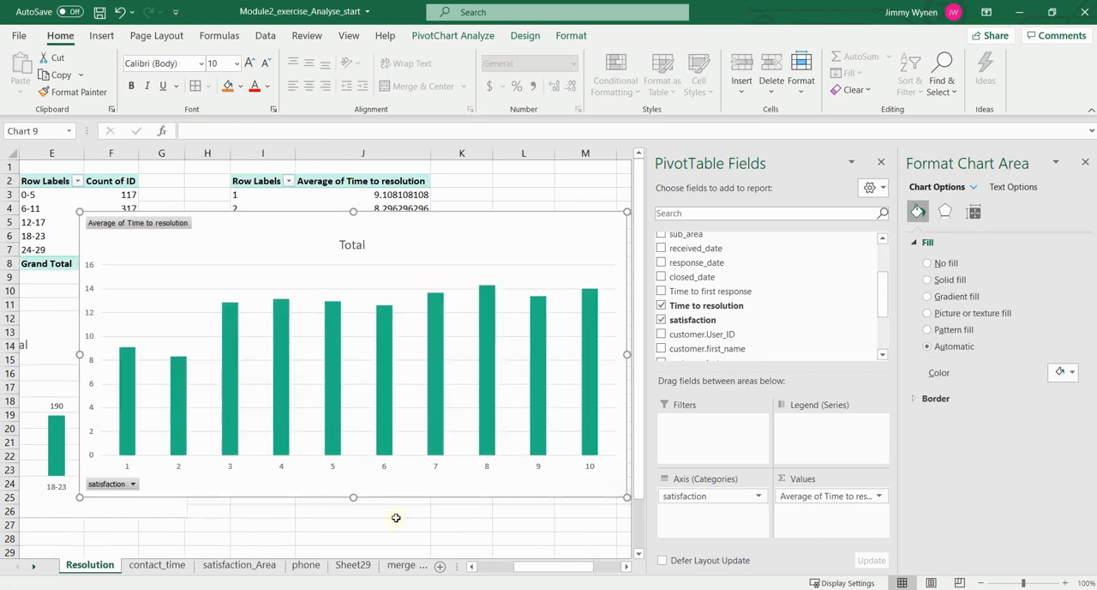
mouse_move(121, 360)
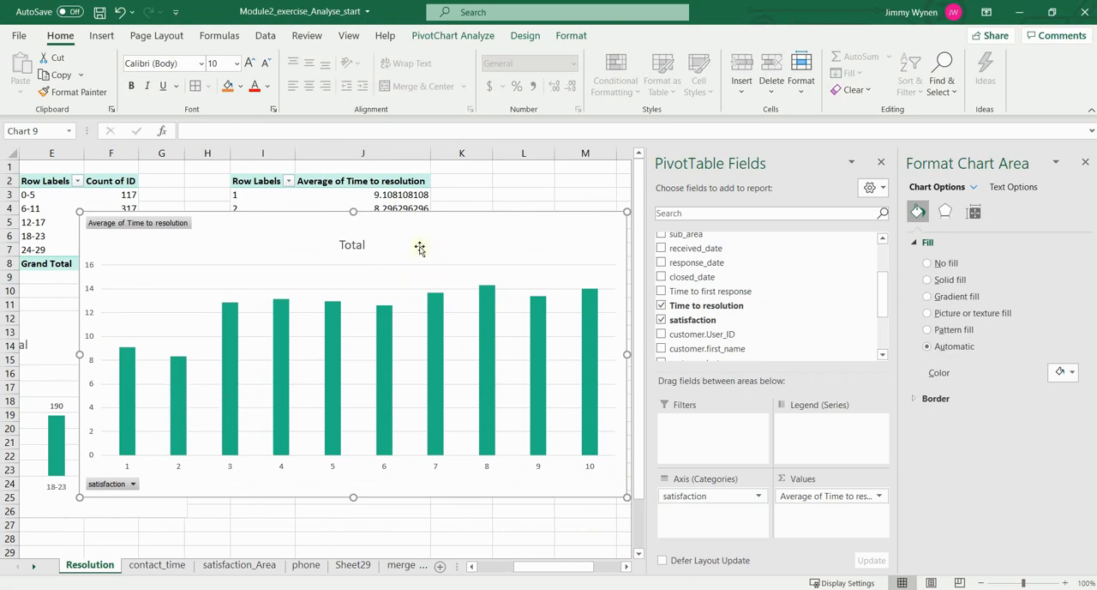
drag(419, 248, 397, 298)
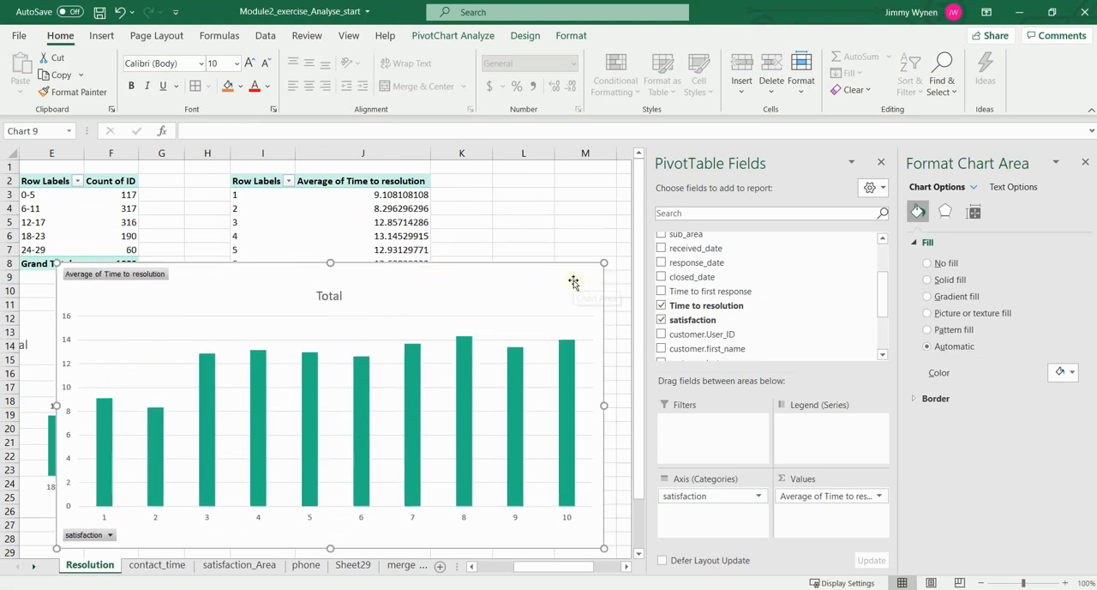
drag(605, 287, 575, 276)
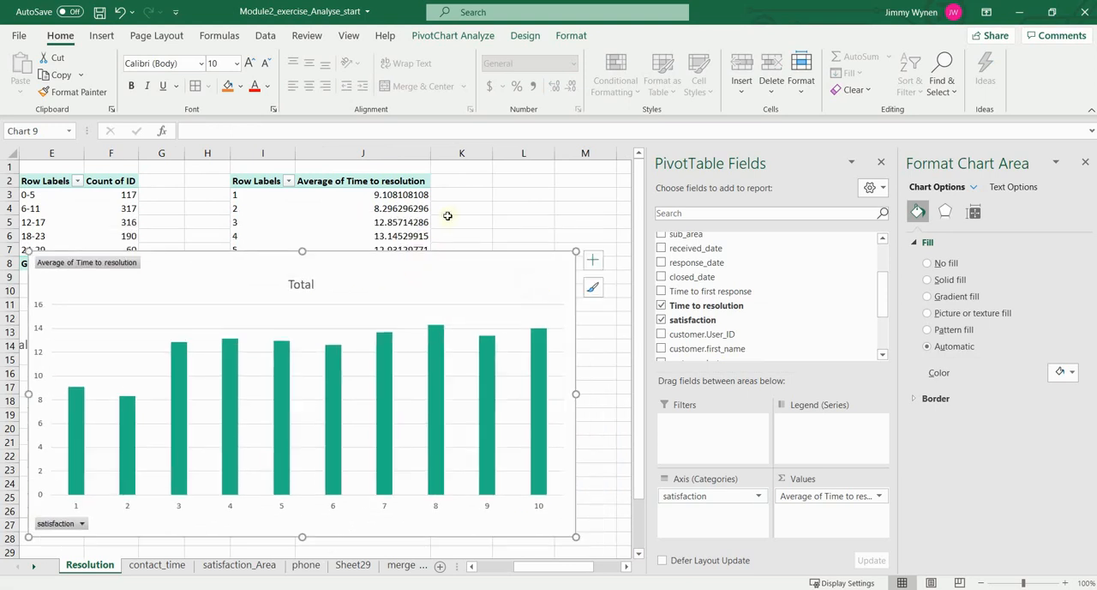
Step: Add data labels to the satisfaction chart's columns and place the chart just below the first rows of the PivotTable
click(377, 196)
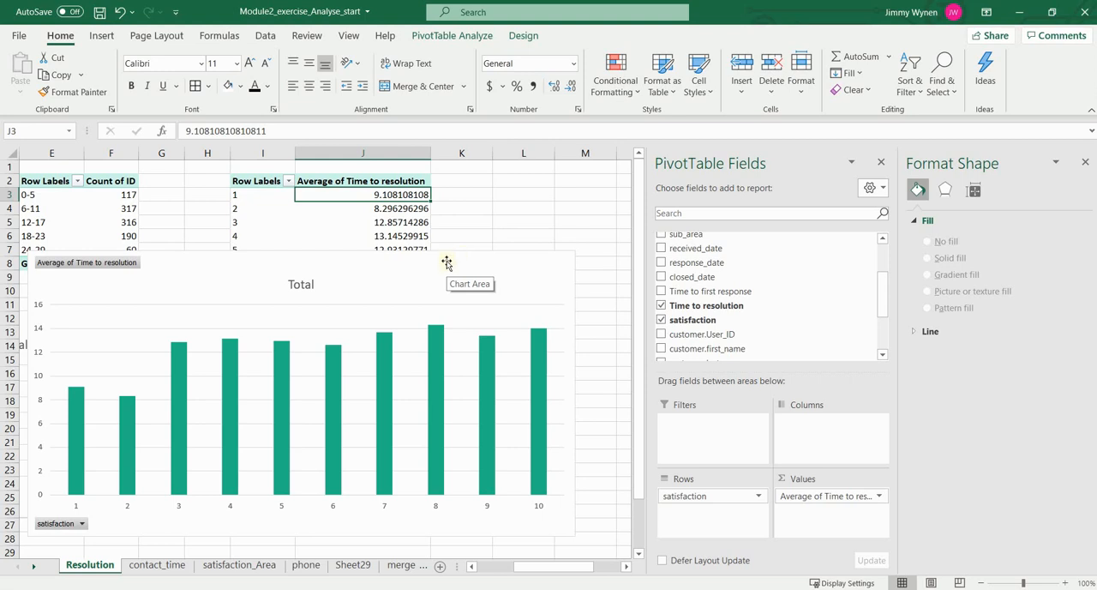
click(462, 258)
click(596, 289)
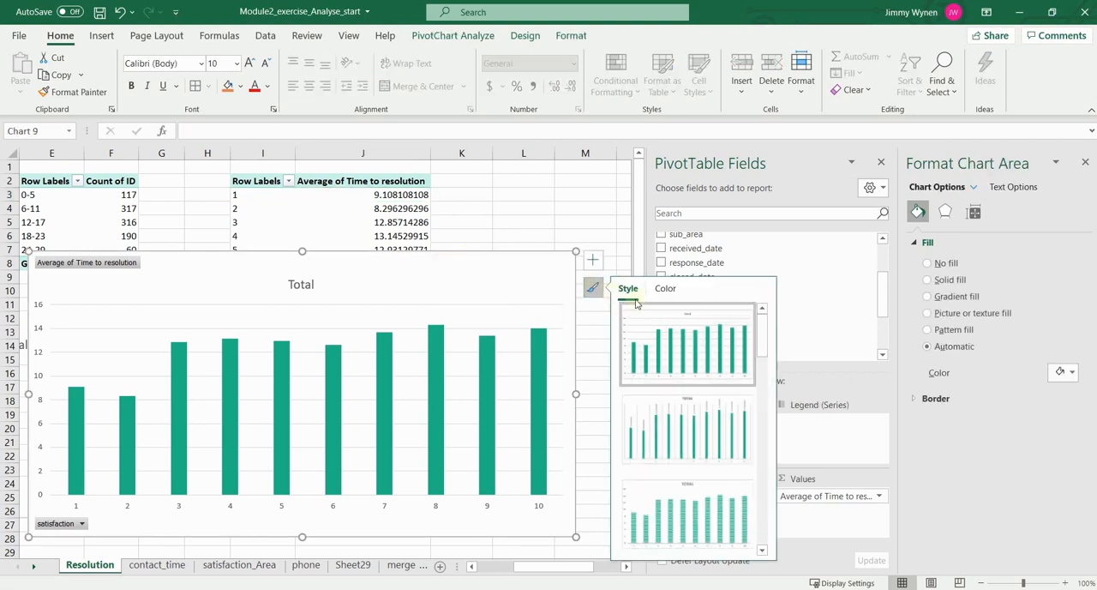
click(602, 268)
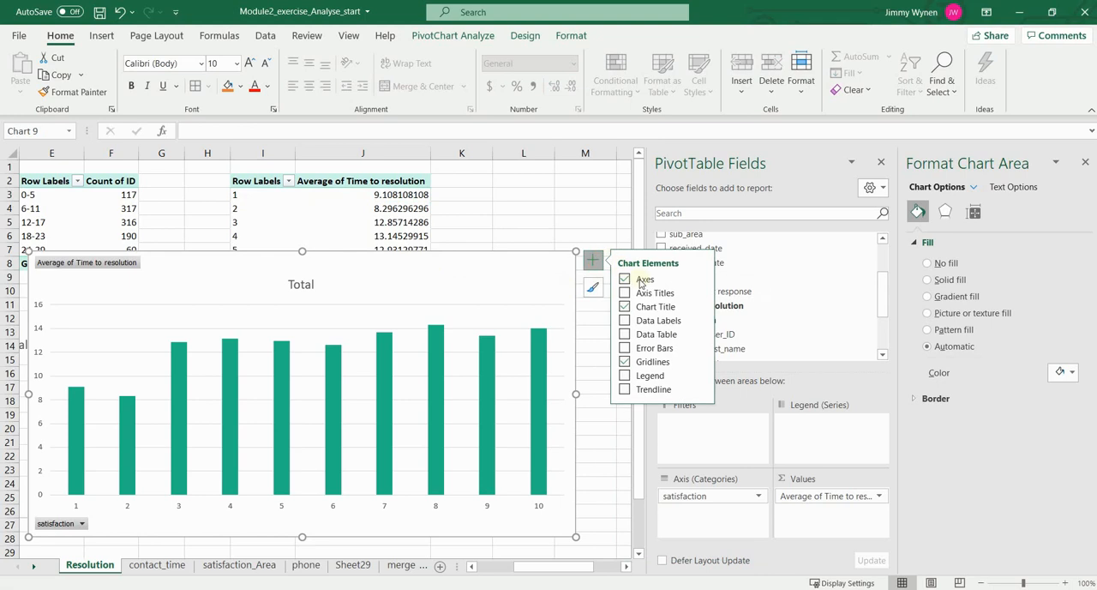
click(624, 321)
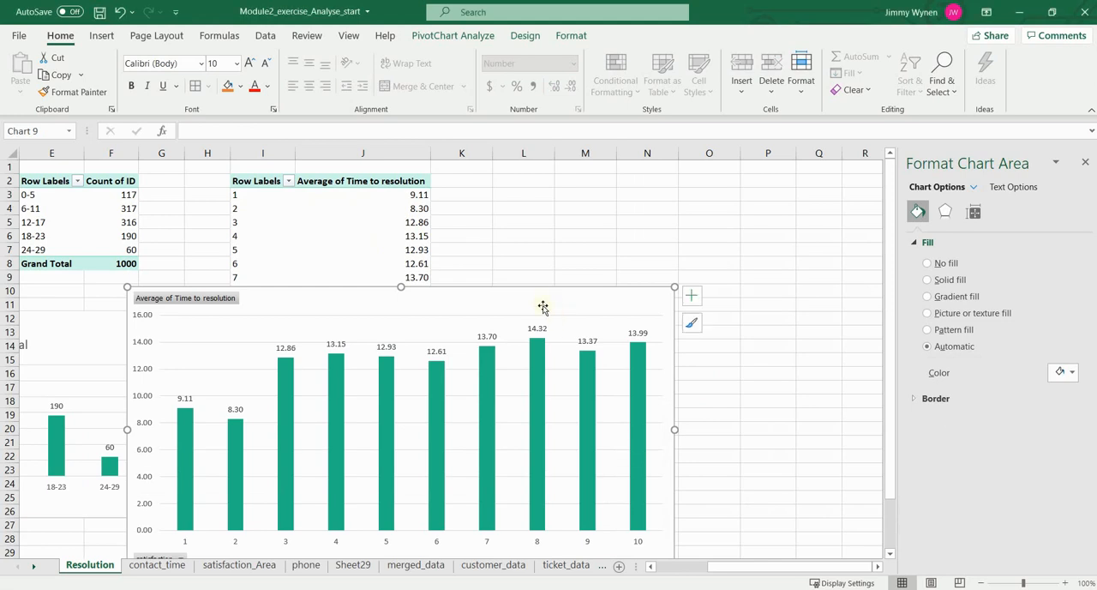
drag(543, 301, 540, 268)
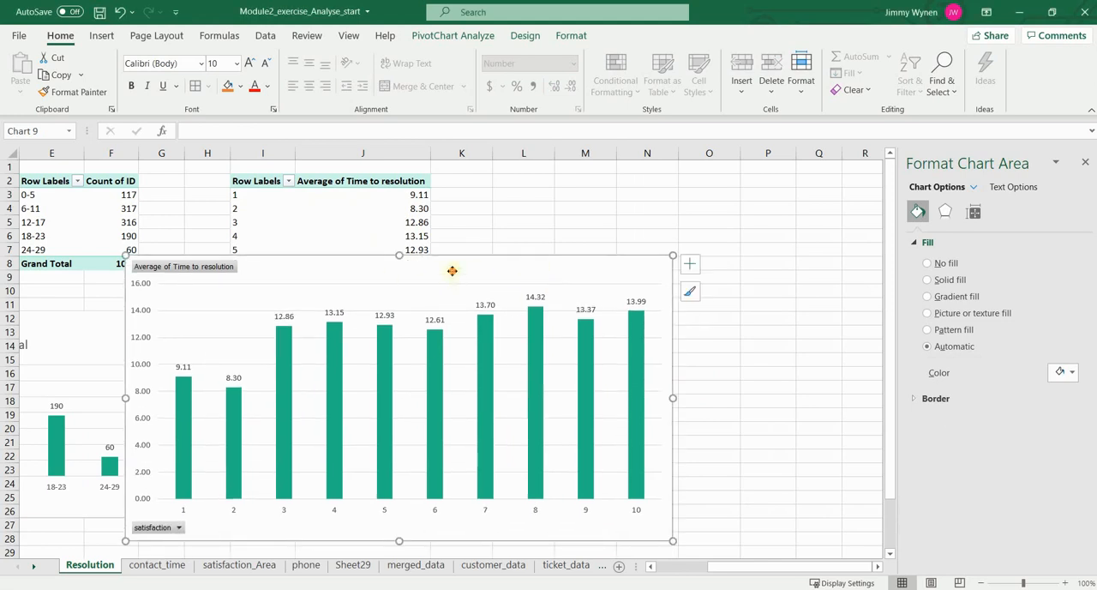
drag(448, 269, 448, 277)
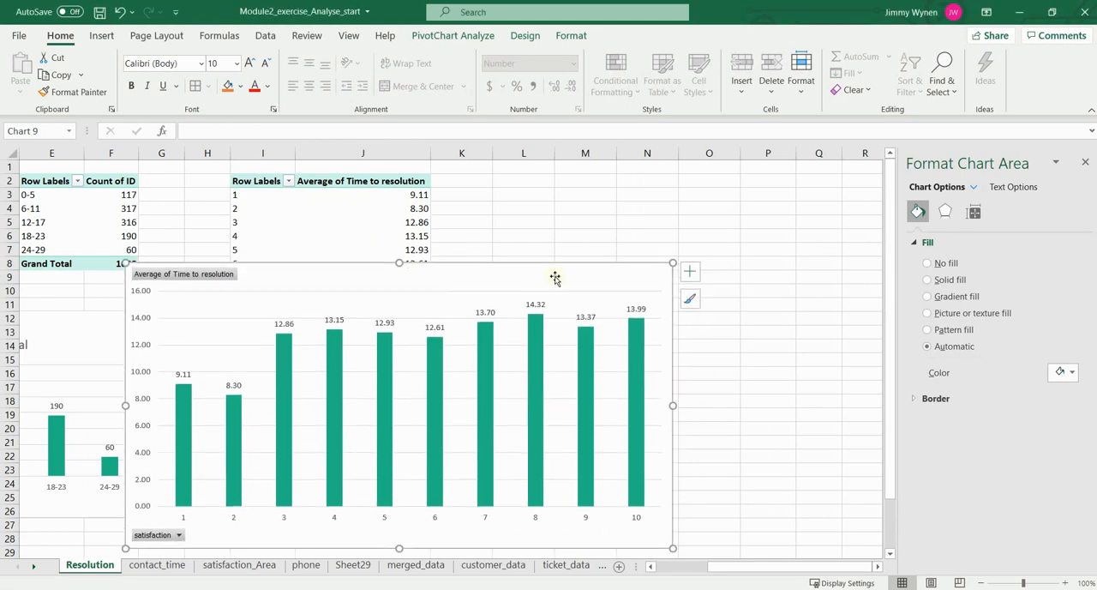
Step: Insert a received_date timeline for the average resolution time PivotTable and place it beside the table, above the chart
click(420, 210)
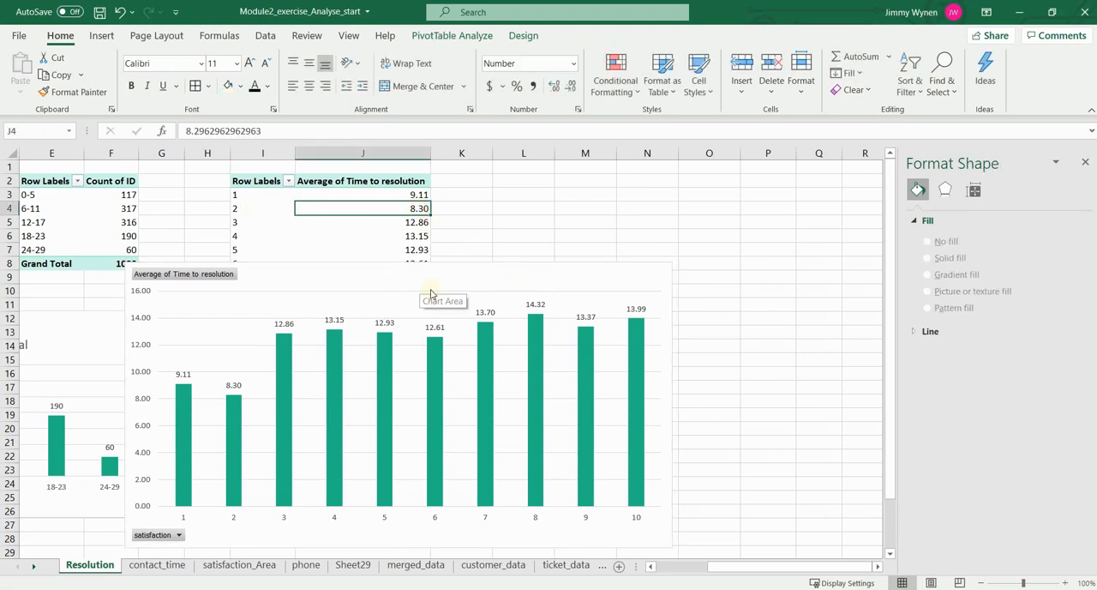
click(101, 36)
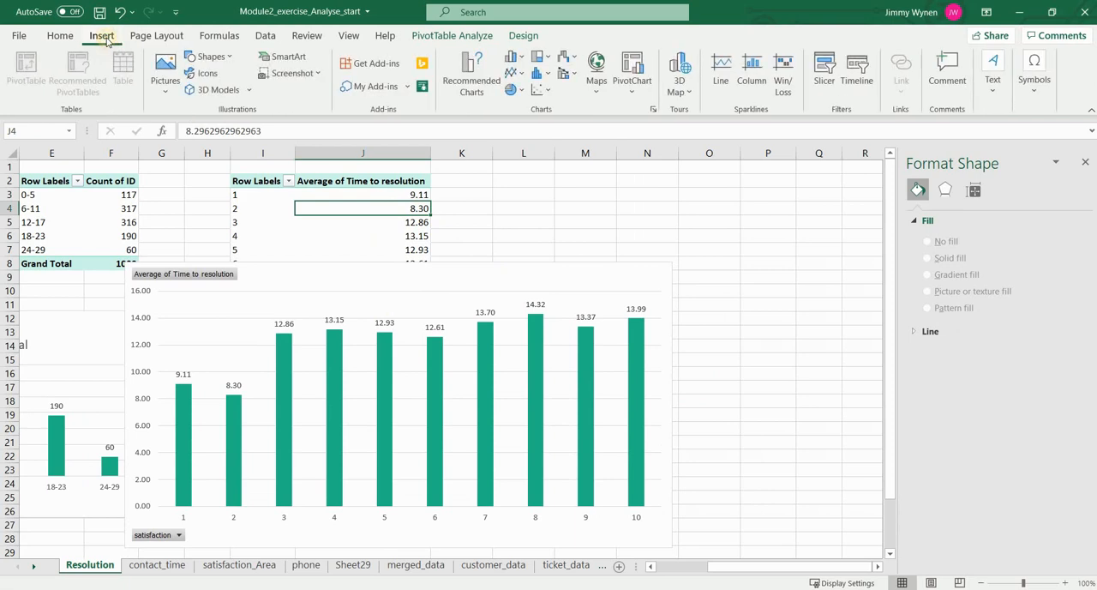
click(857, 82)
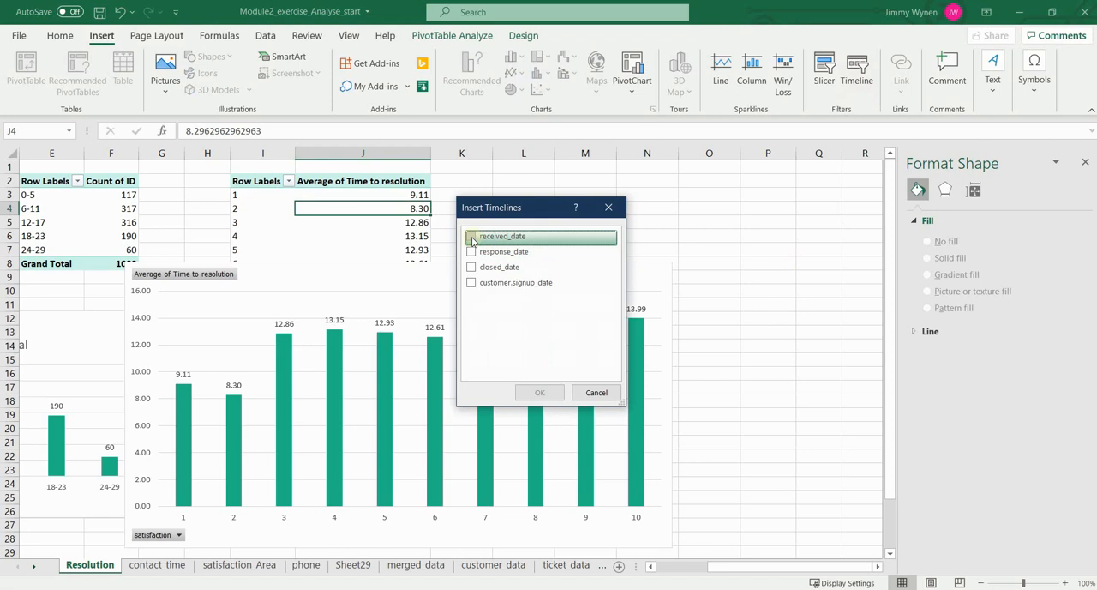
click(469, 240)
click(550, 394)
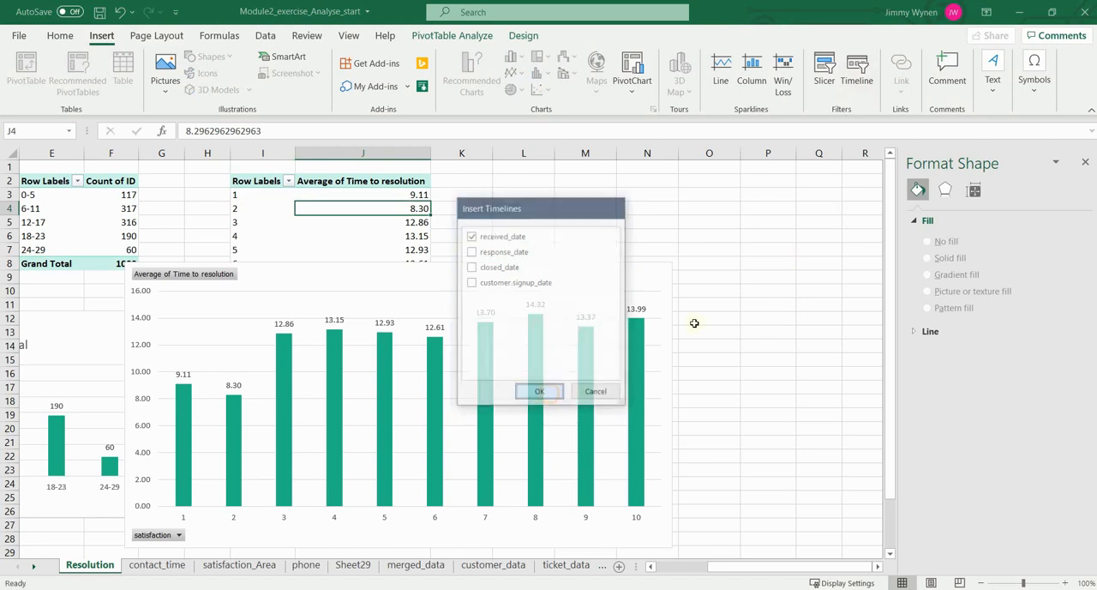
drag(474, 323, 591, 178)
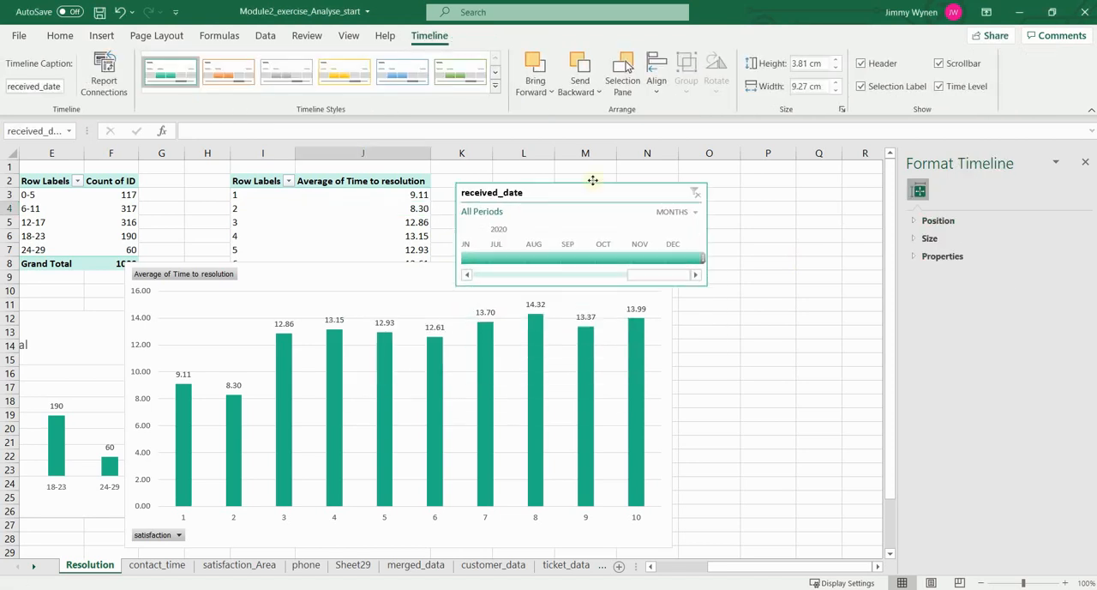
Step: Move the satisfaction chart down to uncover more PivotTable rows and place the received_date timeline above the chart, clear of it
drag(438, 271, 440, 305)
click(566, 178)
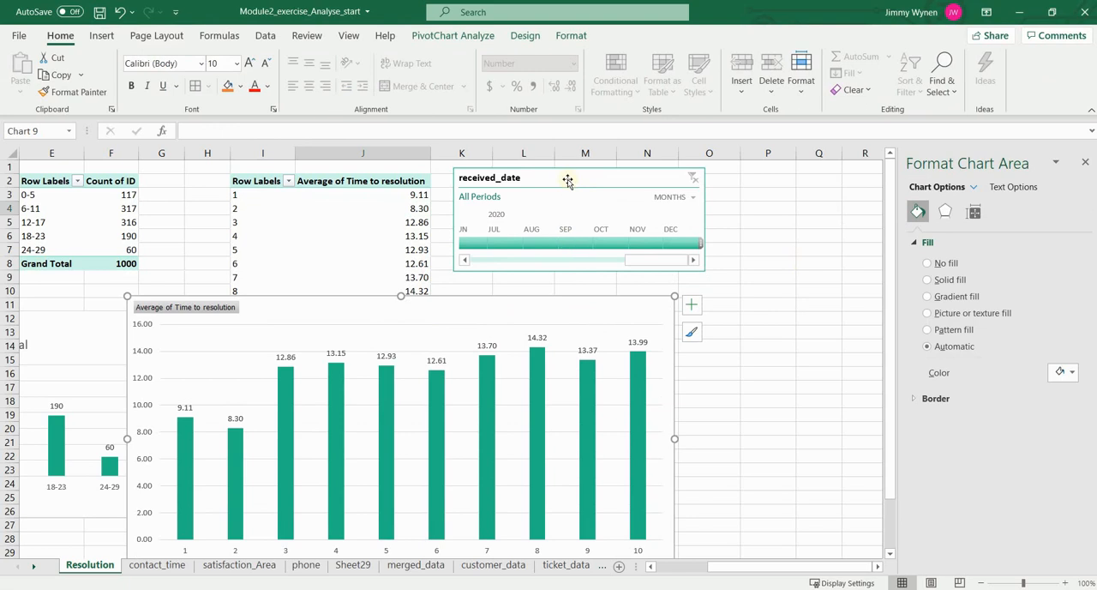
mouse_move(583, 178)
mouse_down()
mouse_move(567, 190)
mouse_move(587, 186)
mouse_up()
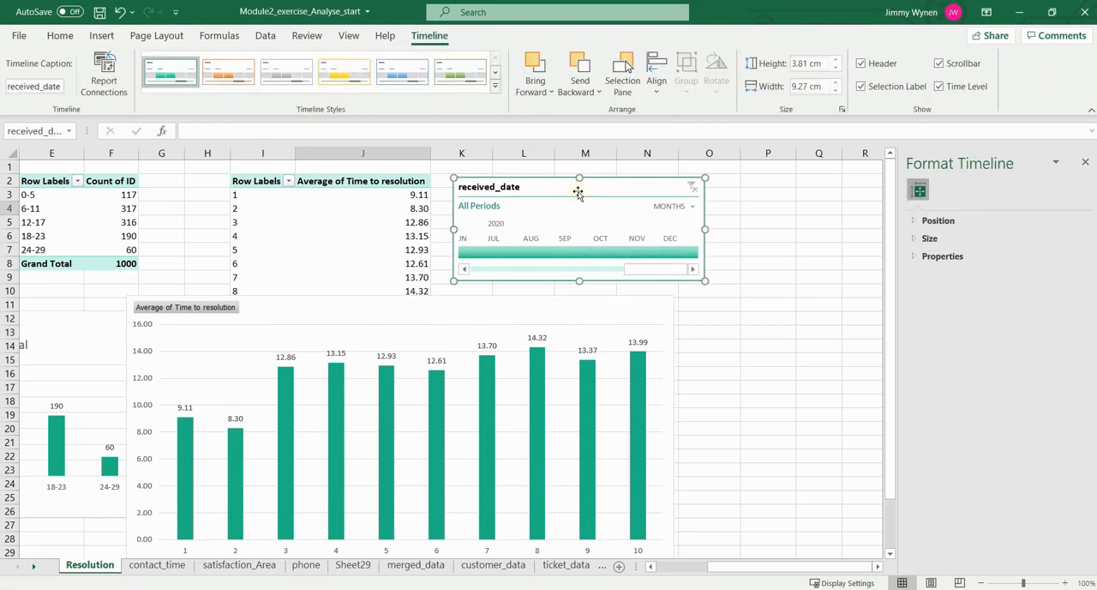
Step: Filter the received_date timeline to January 2020 and review the satisfaction chart for that month
drag(631, 274, 561, 276)
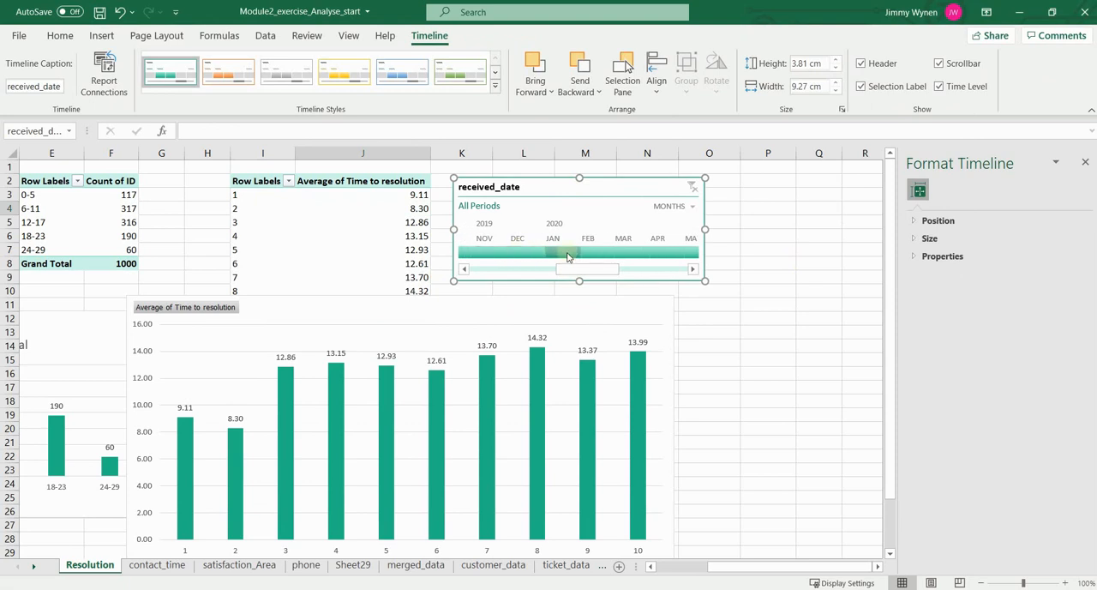
click(566, 254)
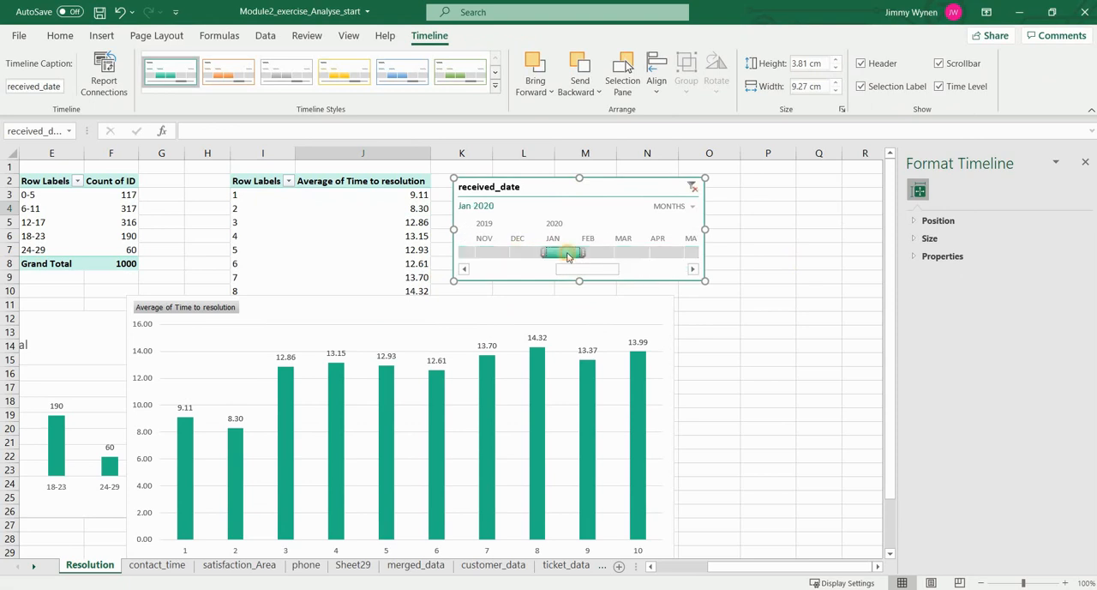
click(566, 325)
scroll(798, 326, down, 2)
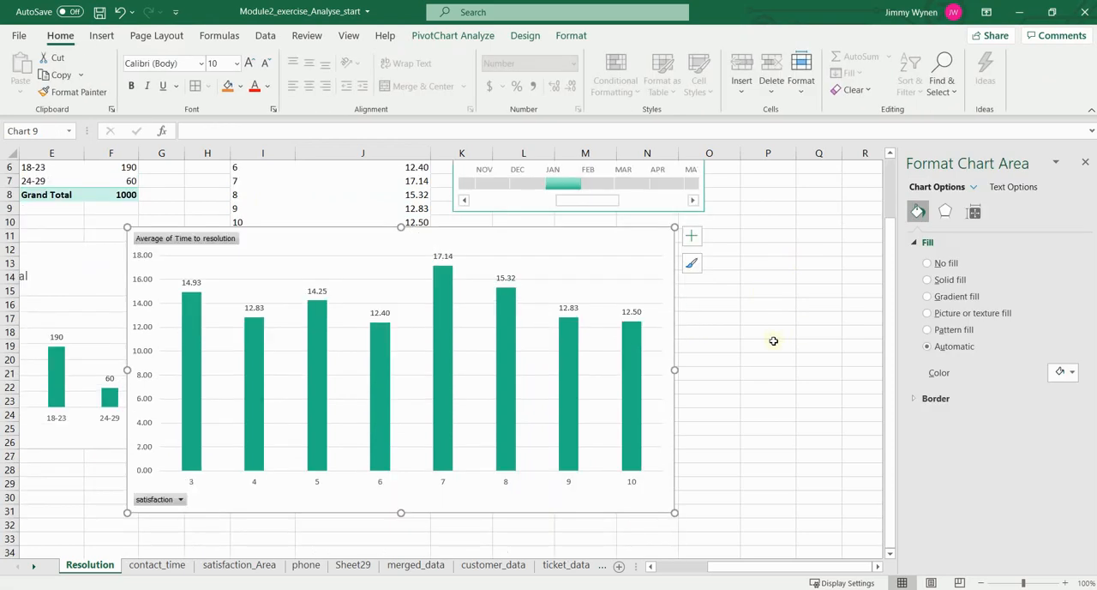
scroll(773, 342, up, 2)
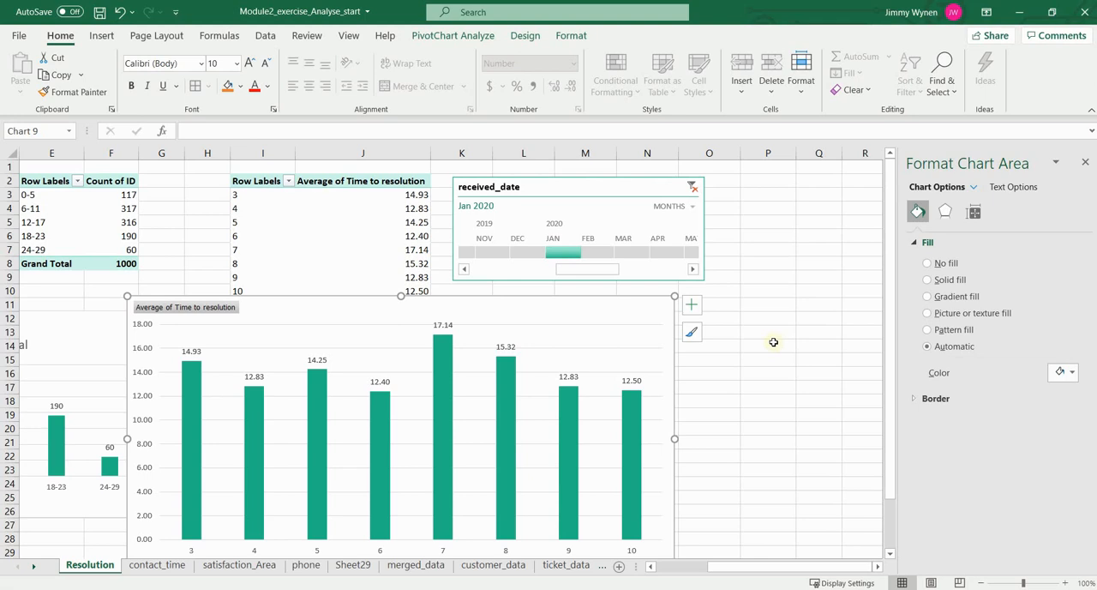
Step: Shift the received_date timeline slightly farther from the average resolution time PivotTable and a little higher above the chart
click(568, 191)
scroll(736, 464, down, 2)
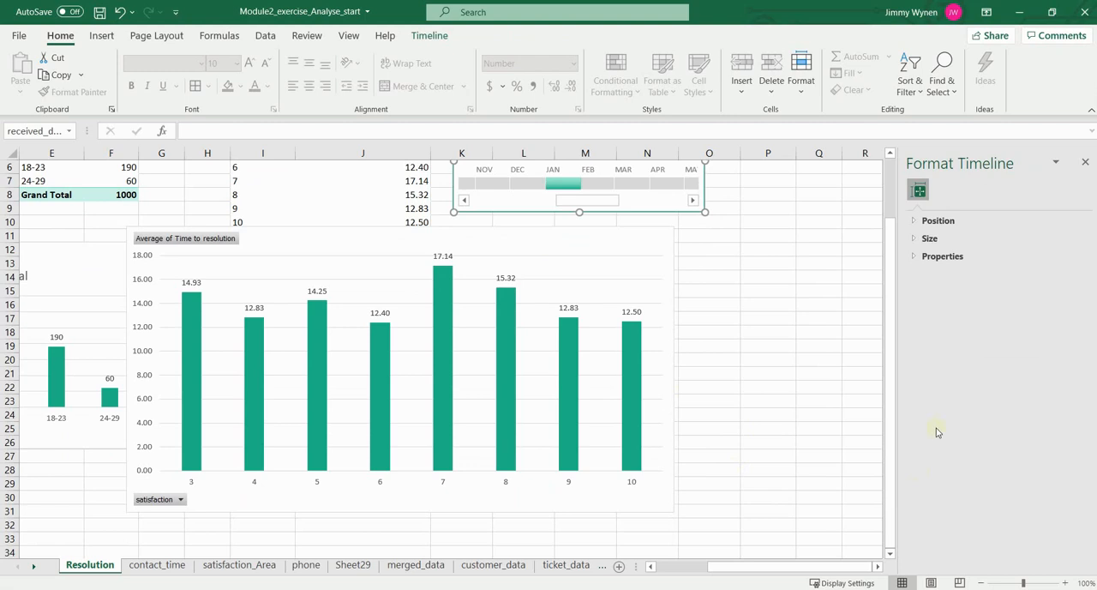
scroll(936, 427, up, 2)
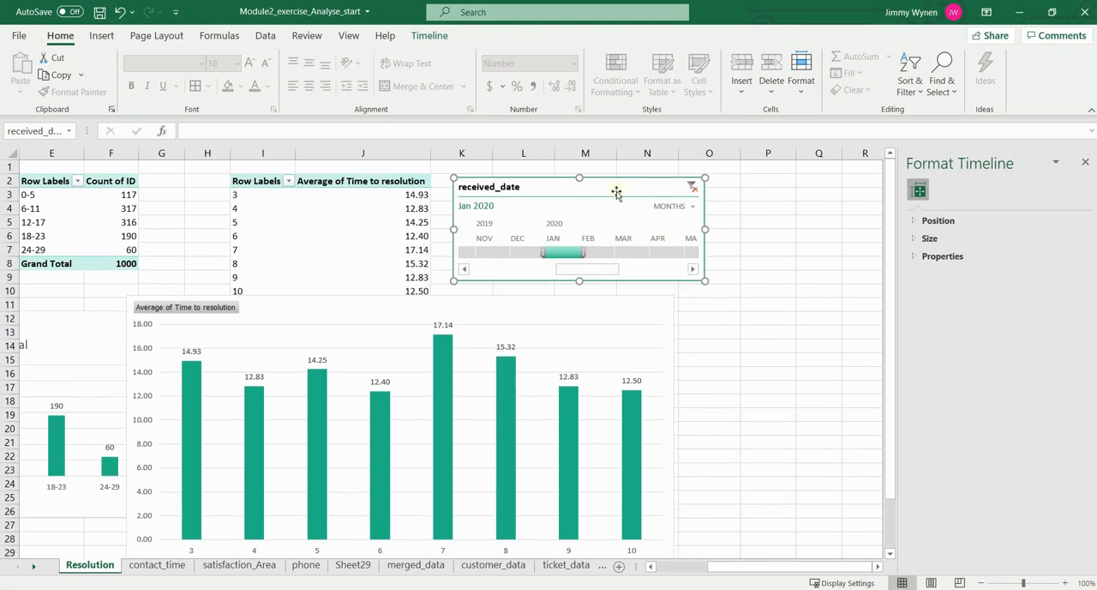
drag(581, 183, 590, 180)
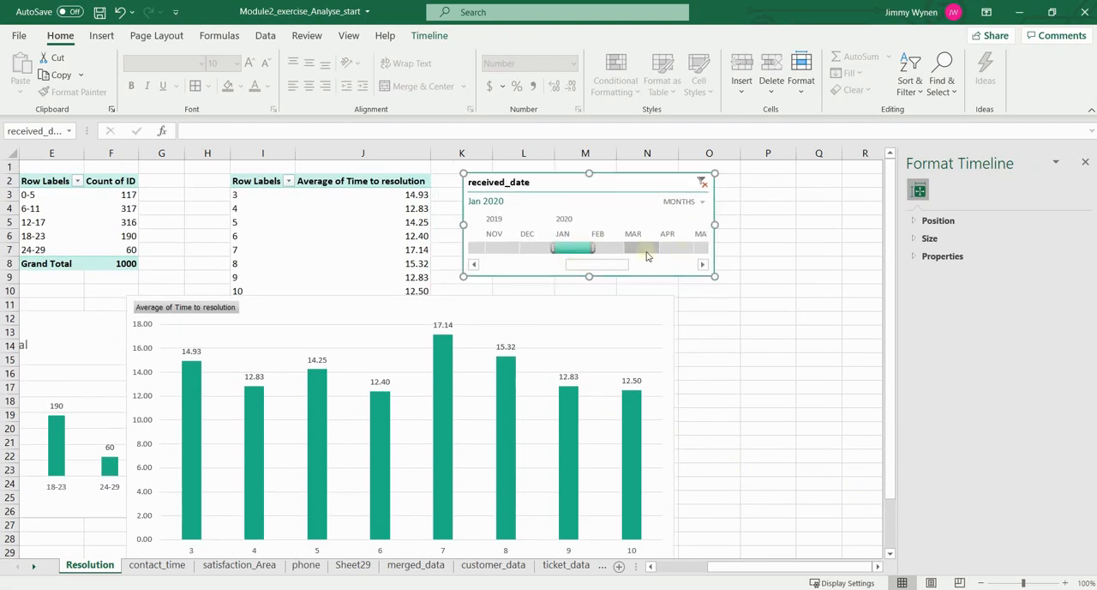
Step: Filter the timeline to February 2020, review the chart, and extend the selected period back to December 2019
click(612, 251)
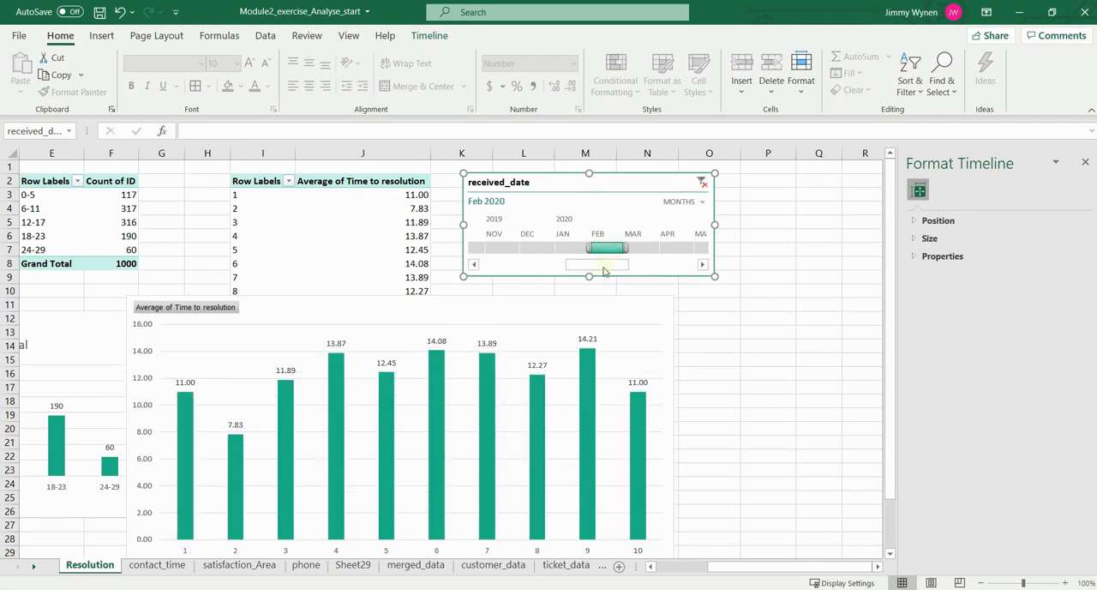
scroll(596, 378, down, 2)
scroll(596, 378, up, 2)
drag(591, 248, 534, 249)
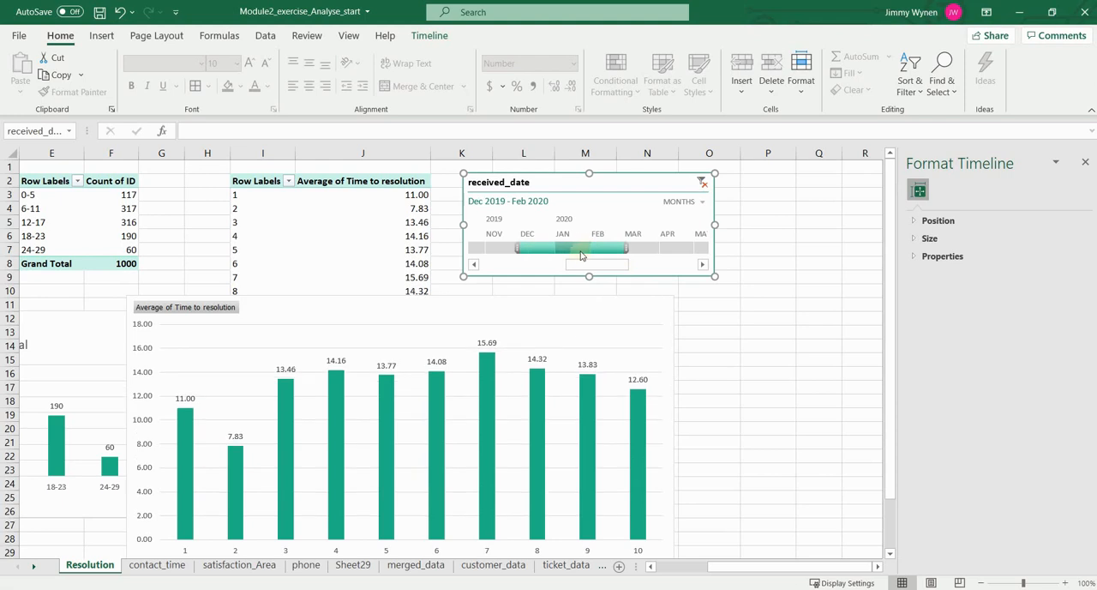